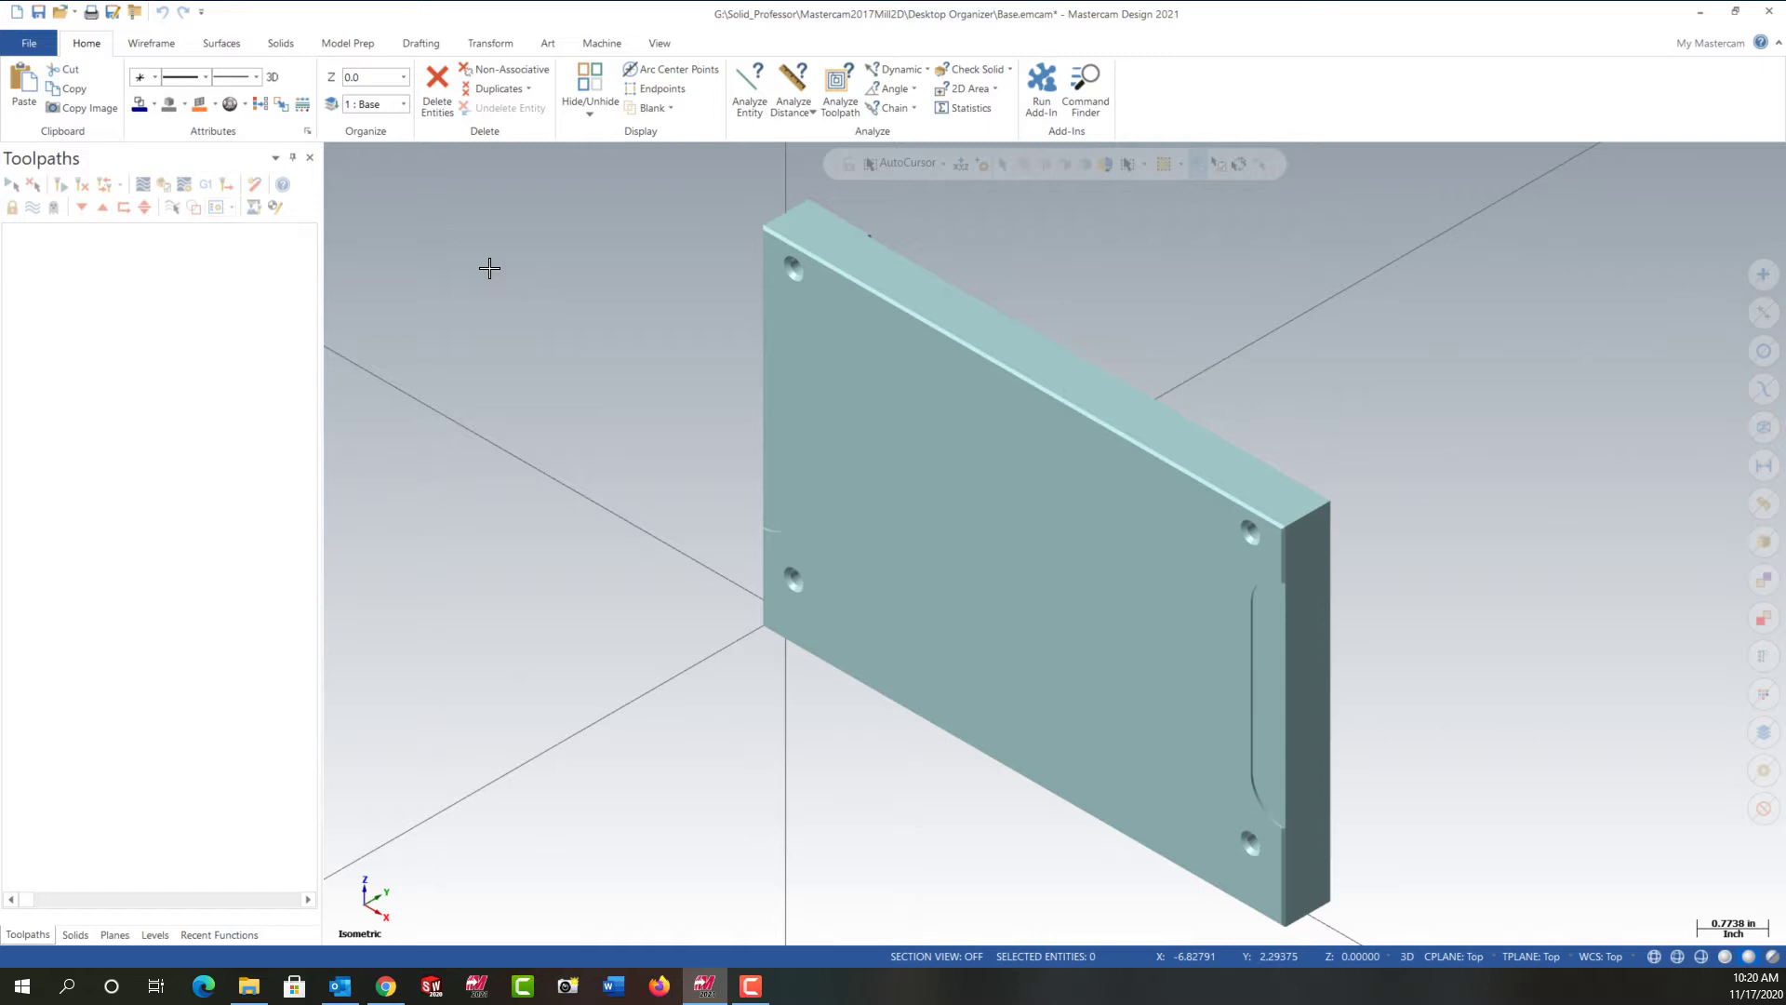
- Move the whole base solid, without copying, from the Front plane to the Top plane
middle_click_drag(1092, 437, 1160, 291)
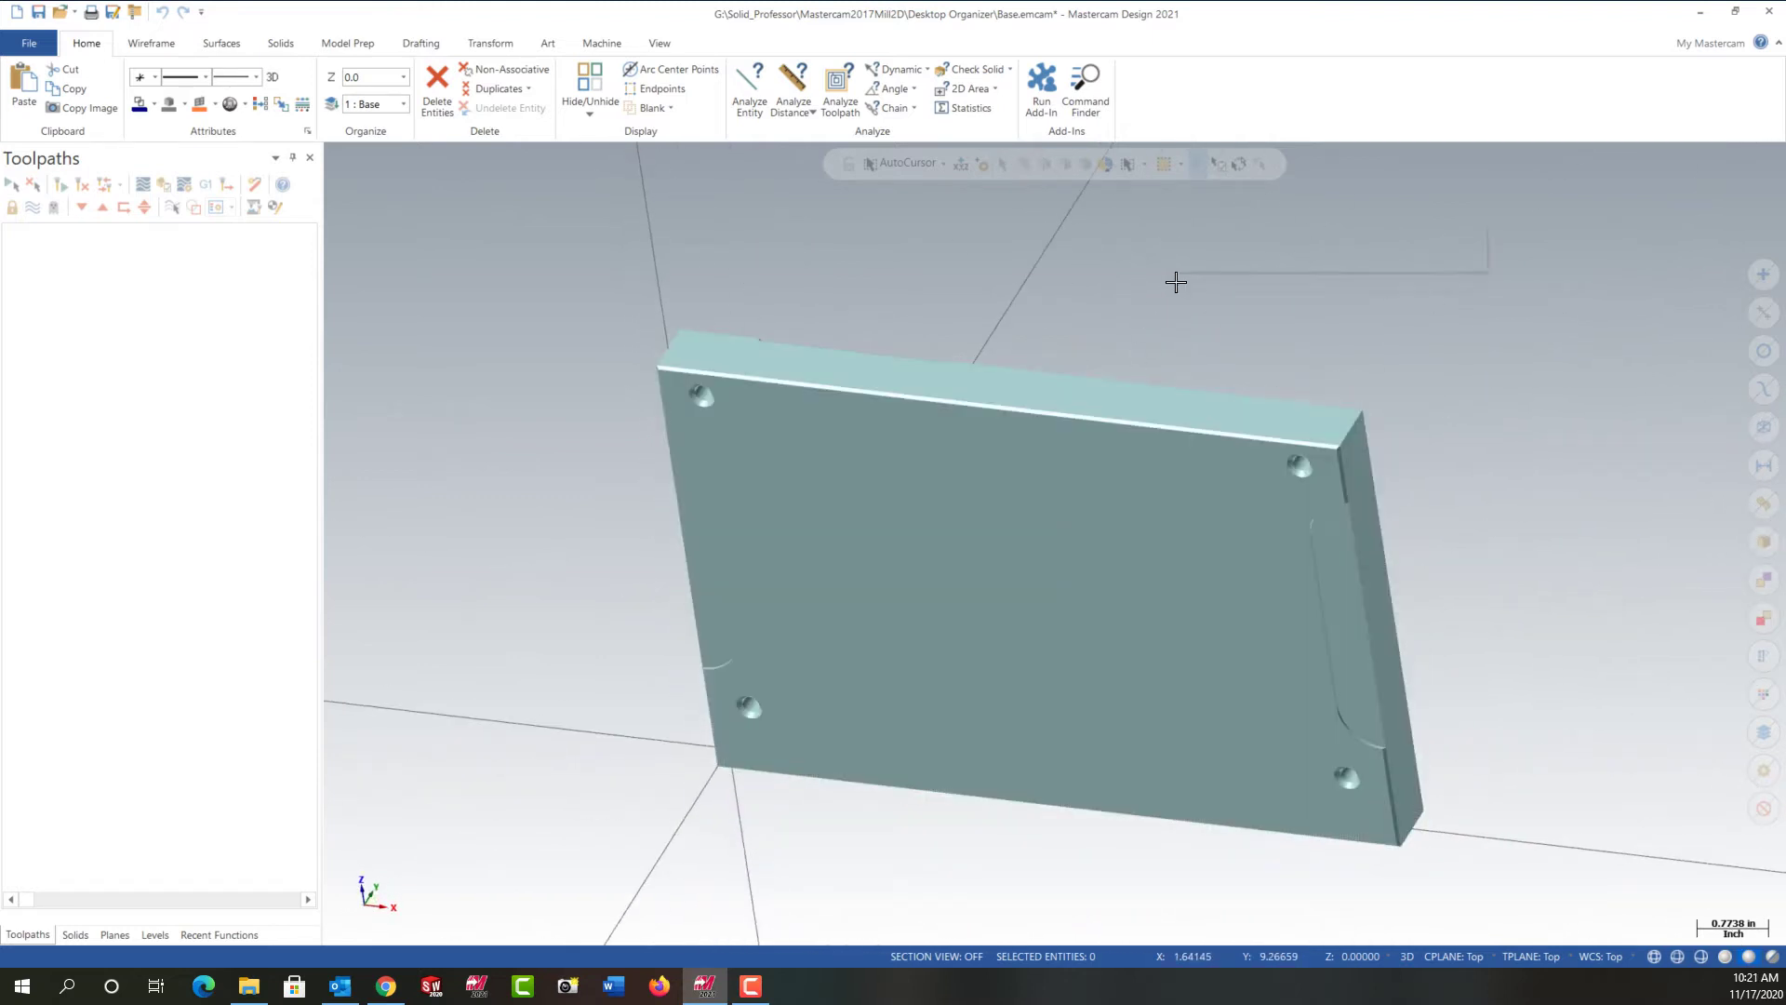
right_click(1176, 281)
left_click(1252, 445)
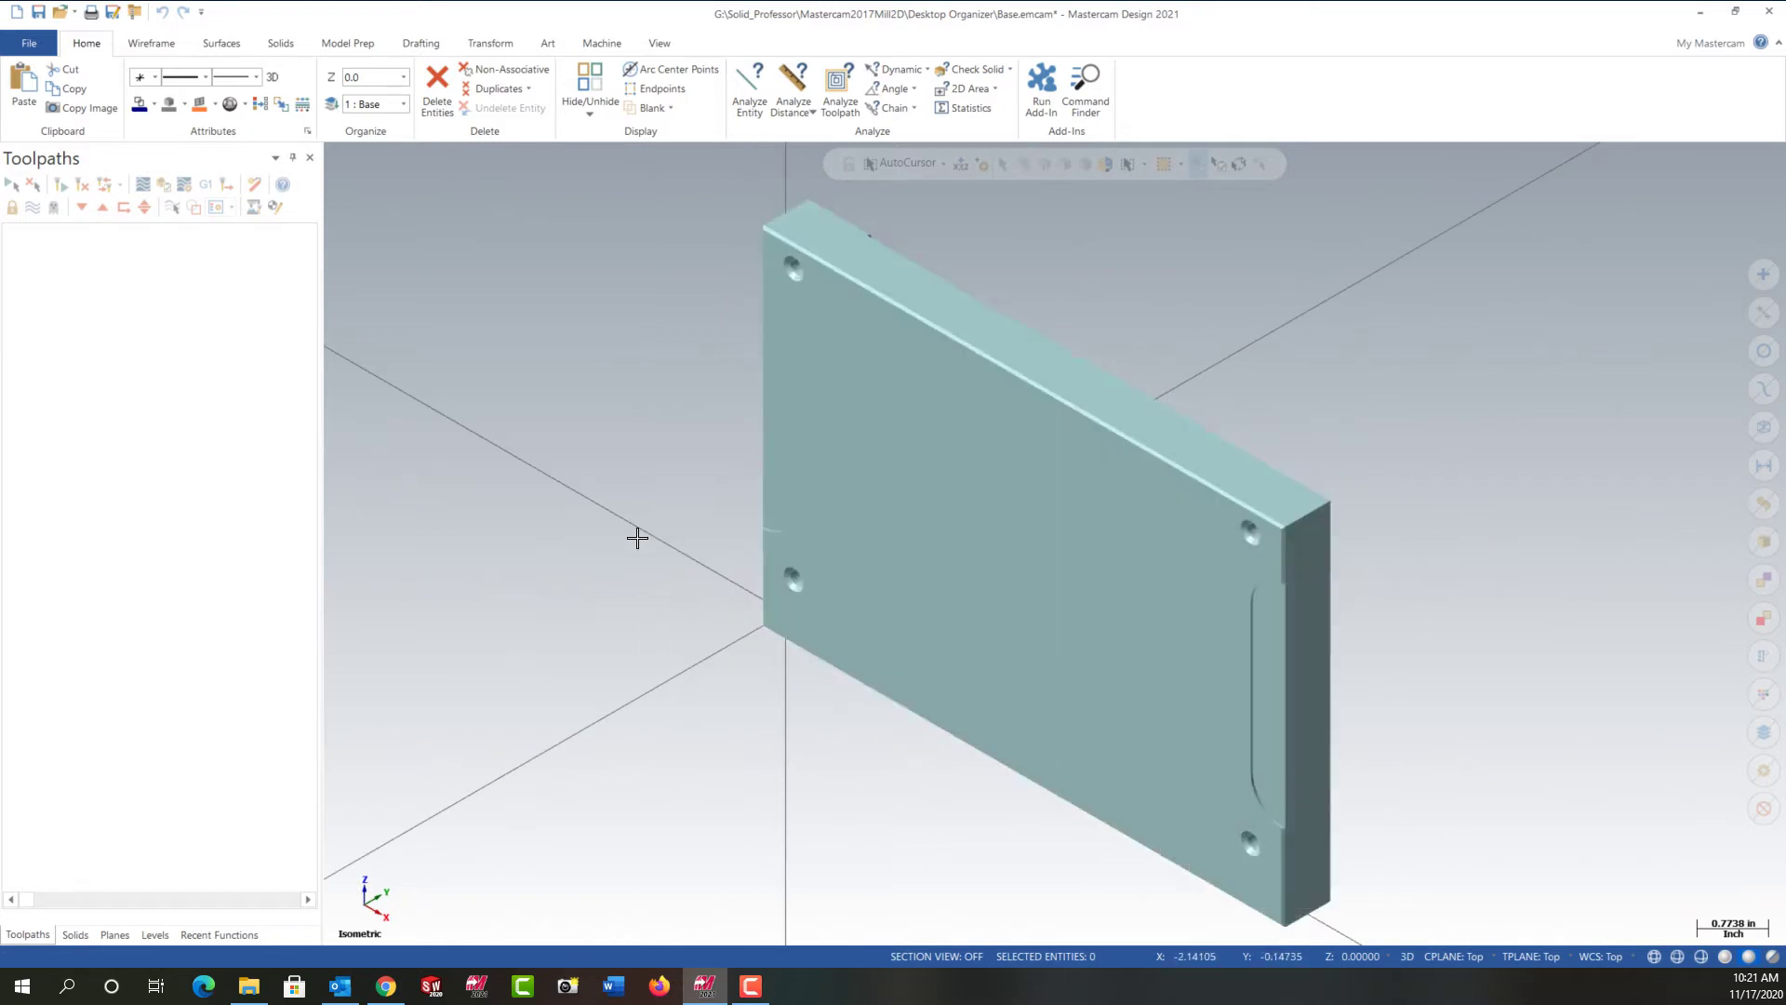
left_click(493, 43)
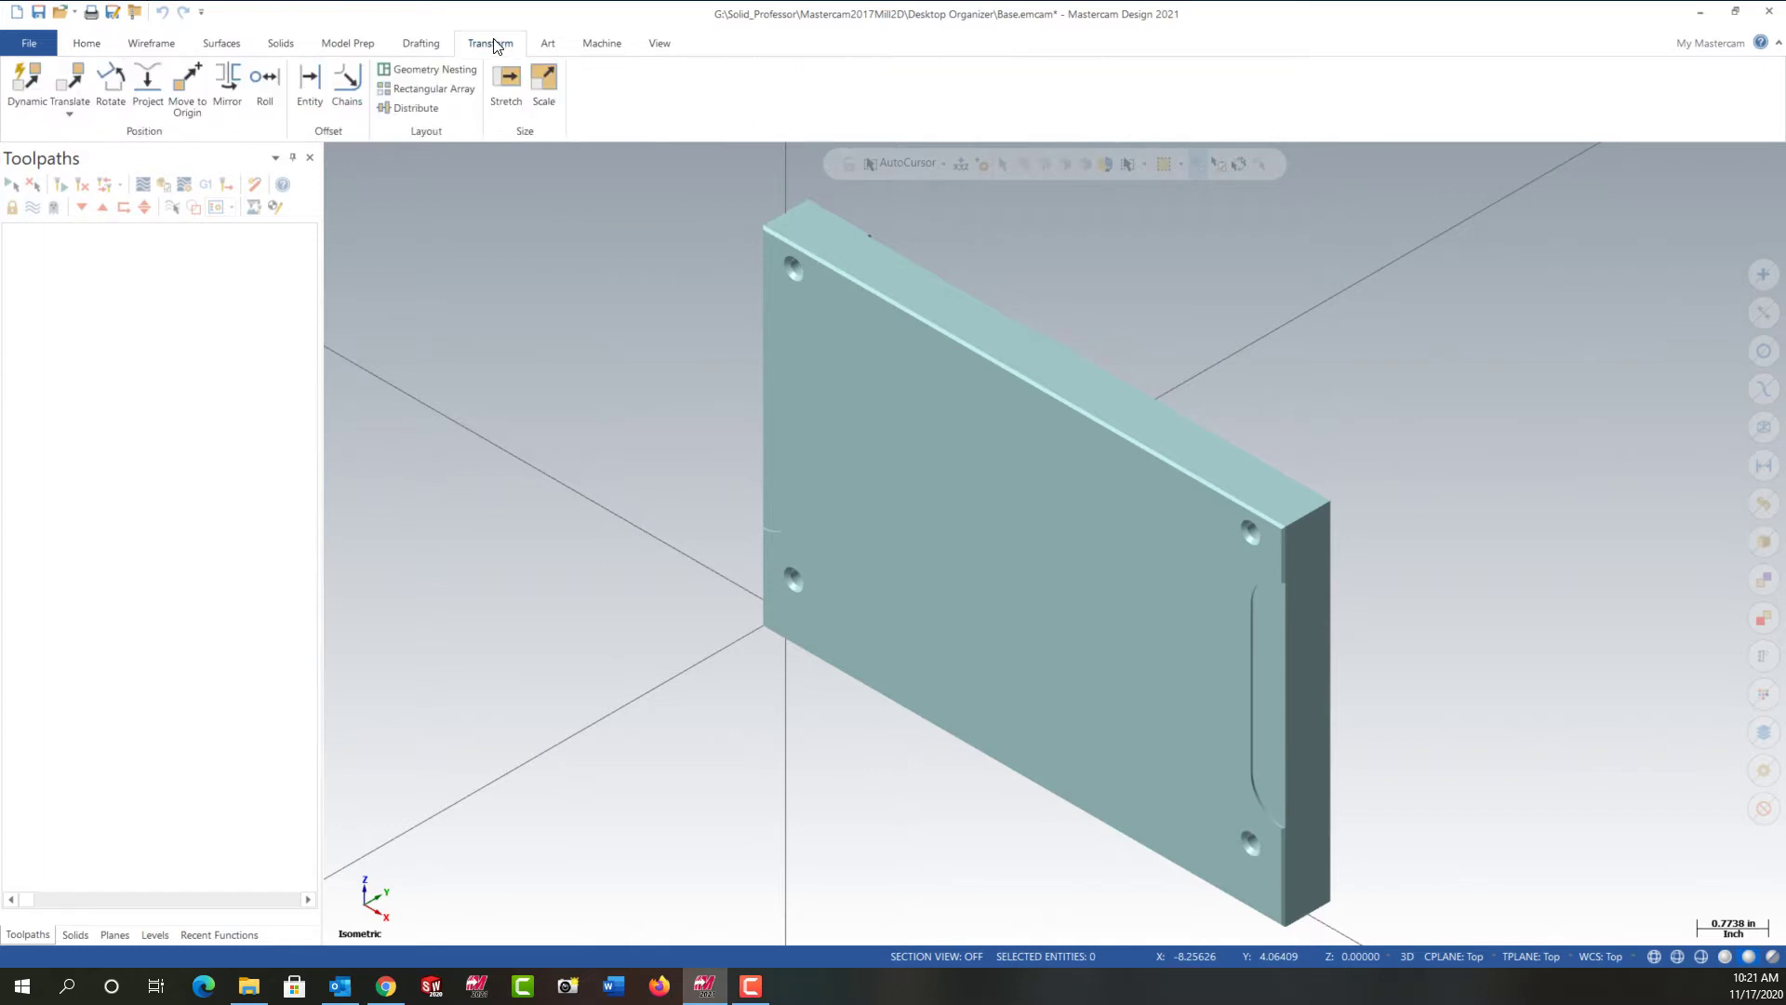
left_click(80, 119)
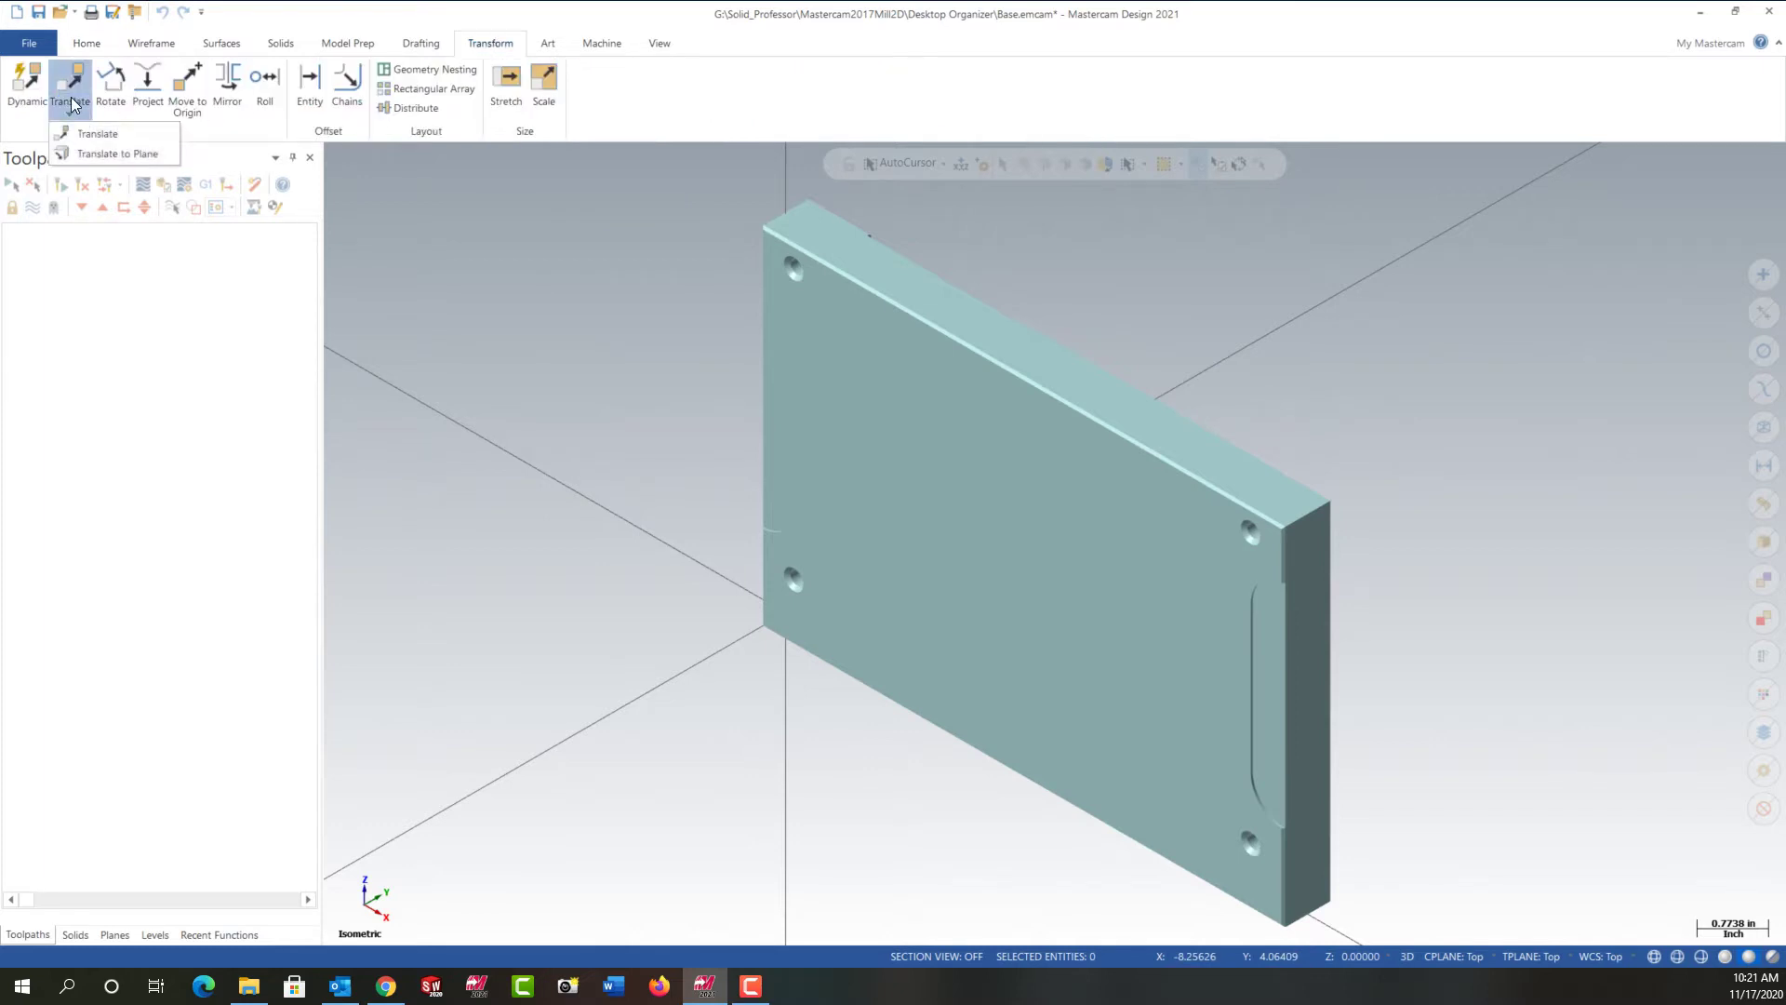
left_click(135, 153)
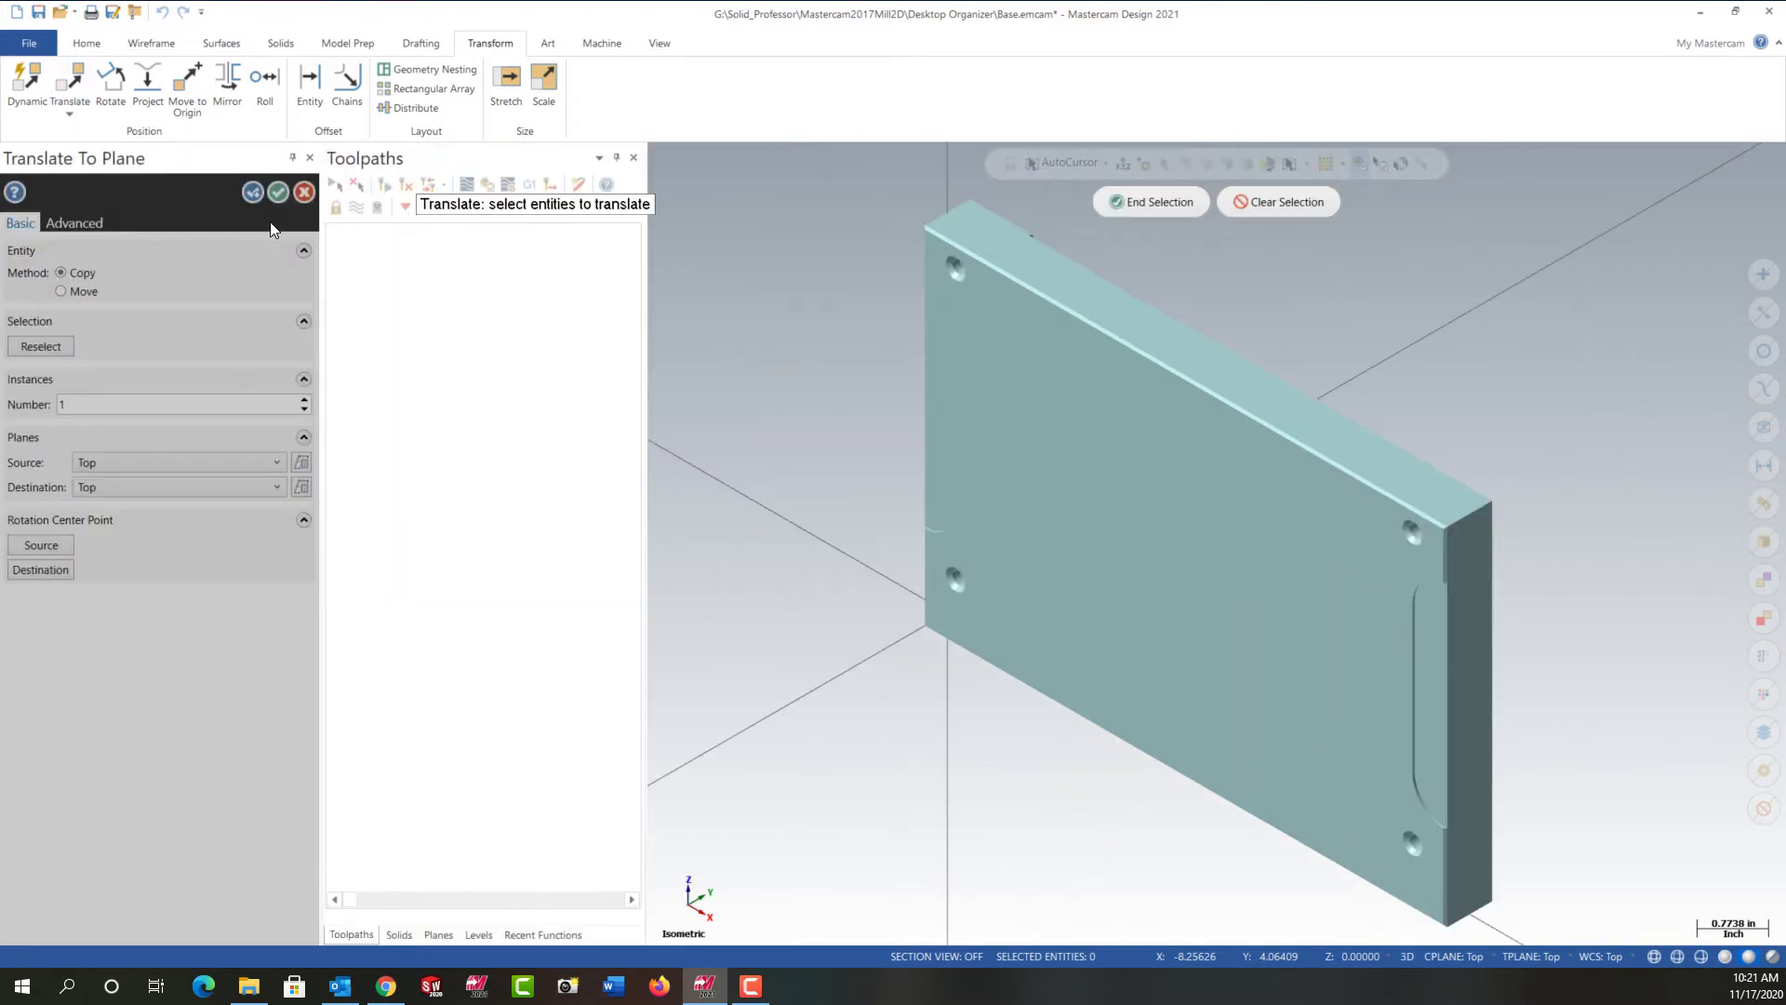
key("ctrl+a")
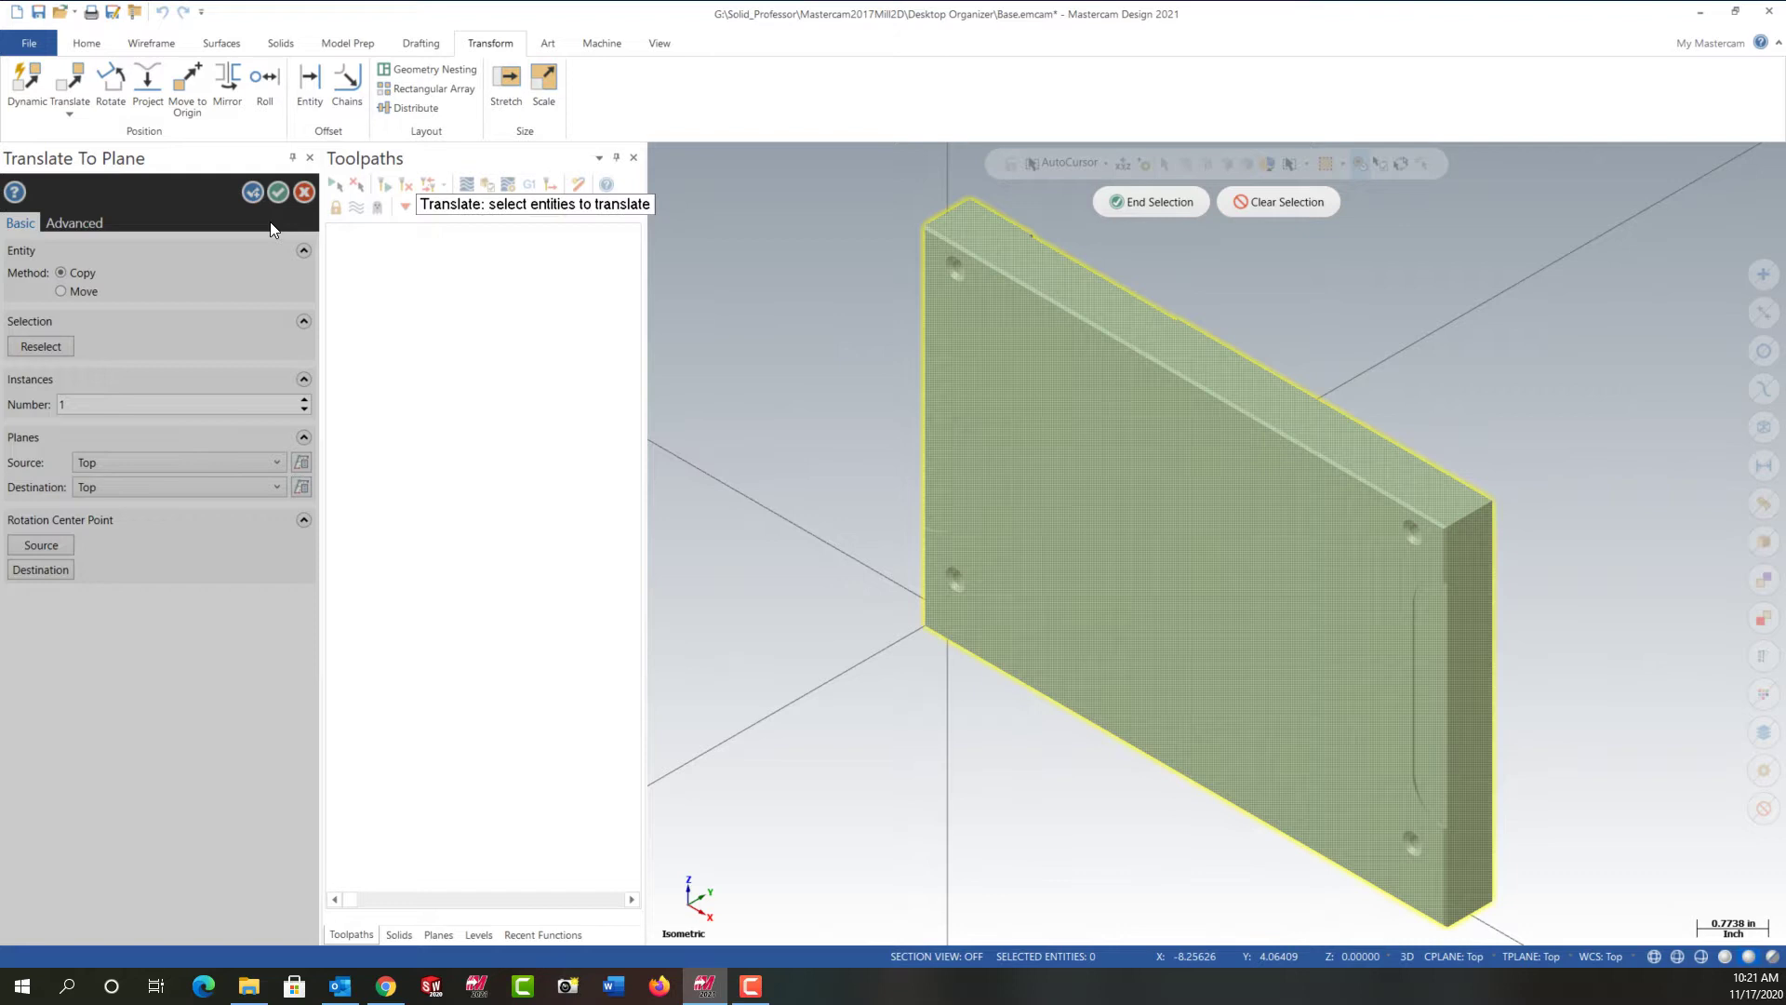
left_click(1159, 202)
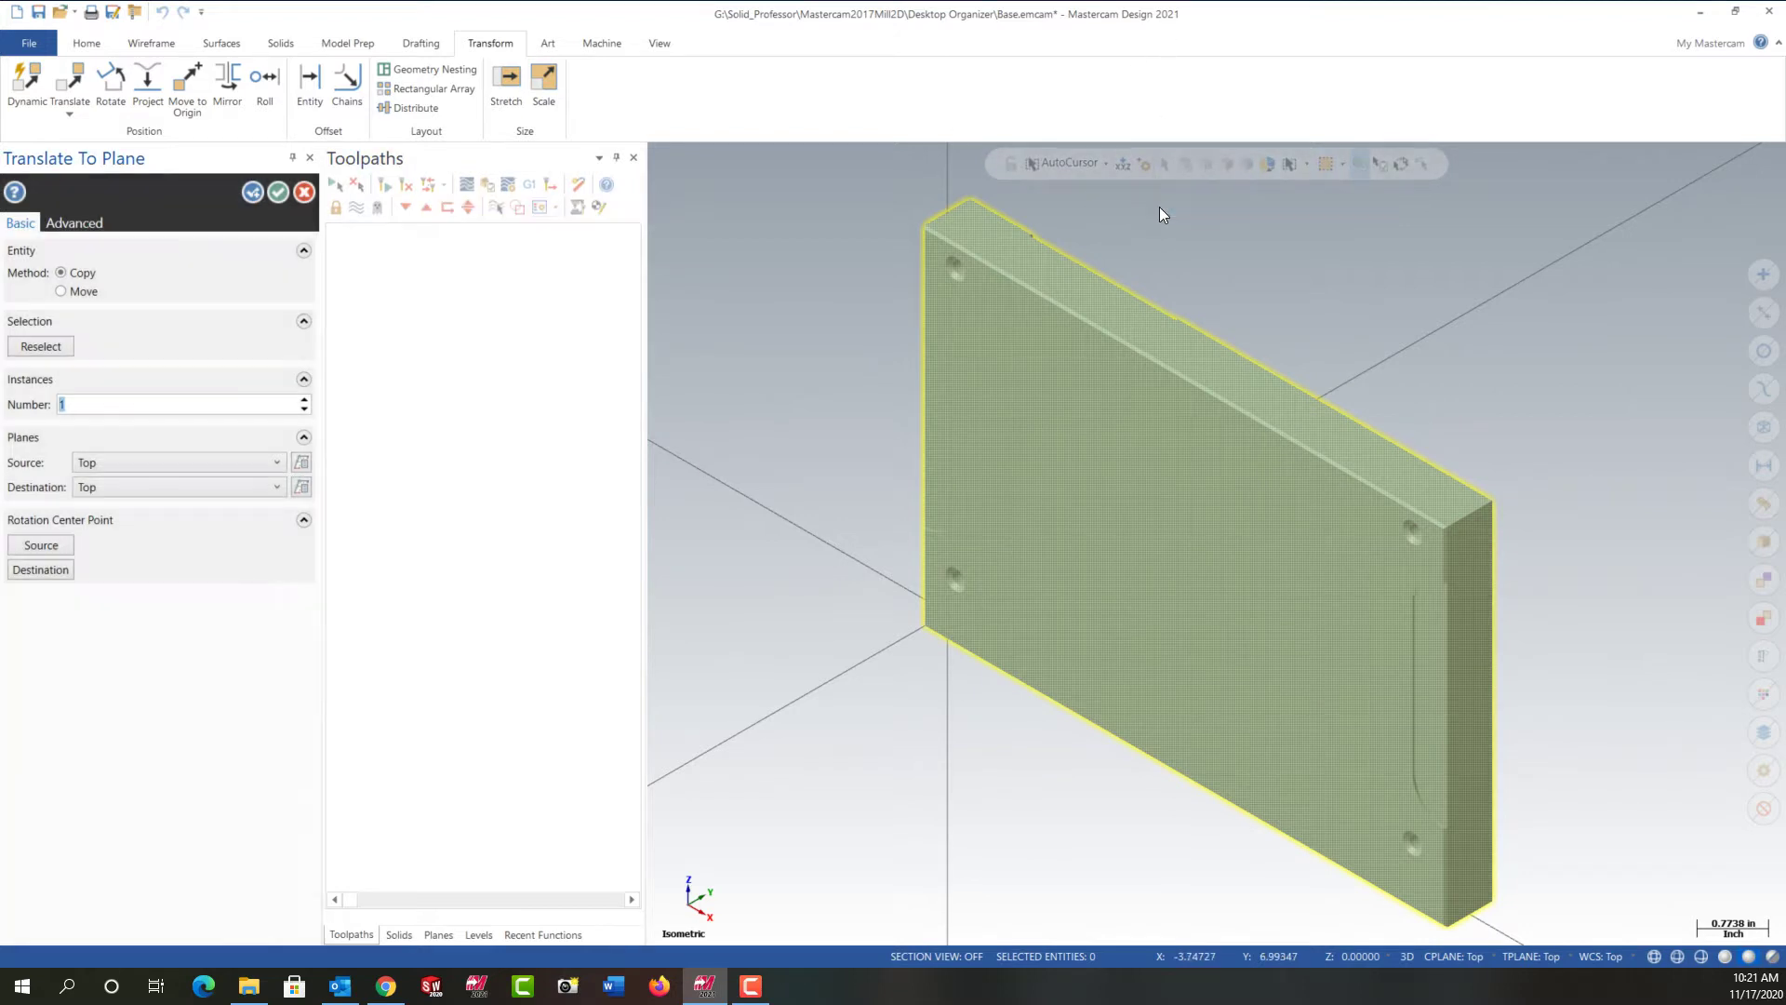
left_click(61, 292)
left_click(154, 463)
left_click(128, 503)
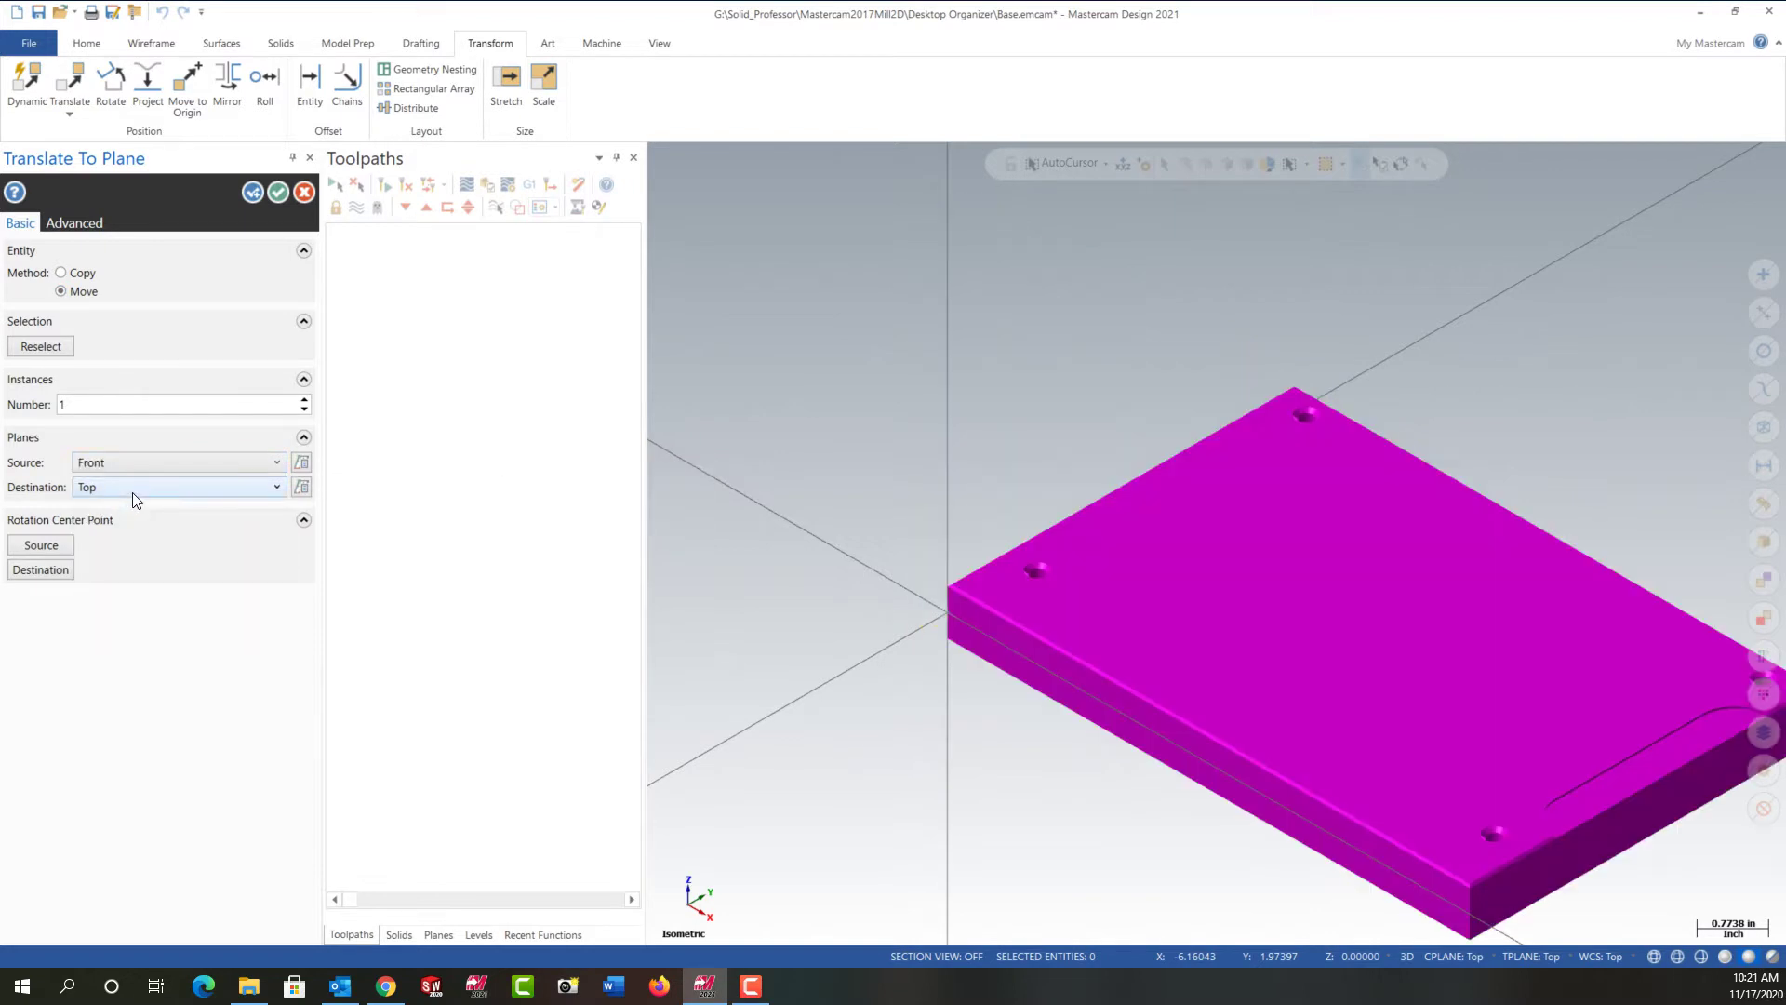
left_click(278, 193)
- Fit the flat base plate, with its corner holes and side slot, to the graphics window
right_click(724, 279)
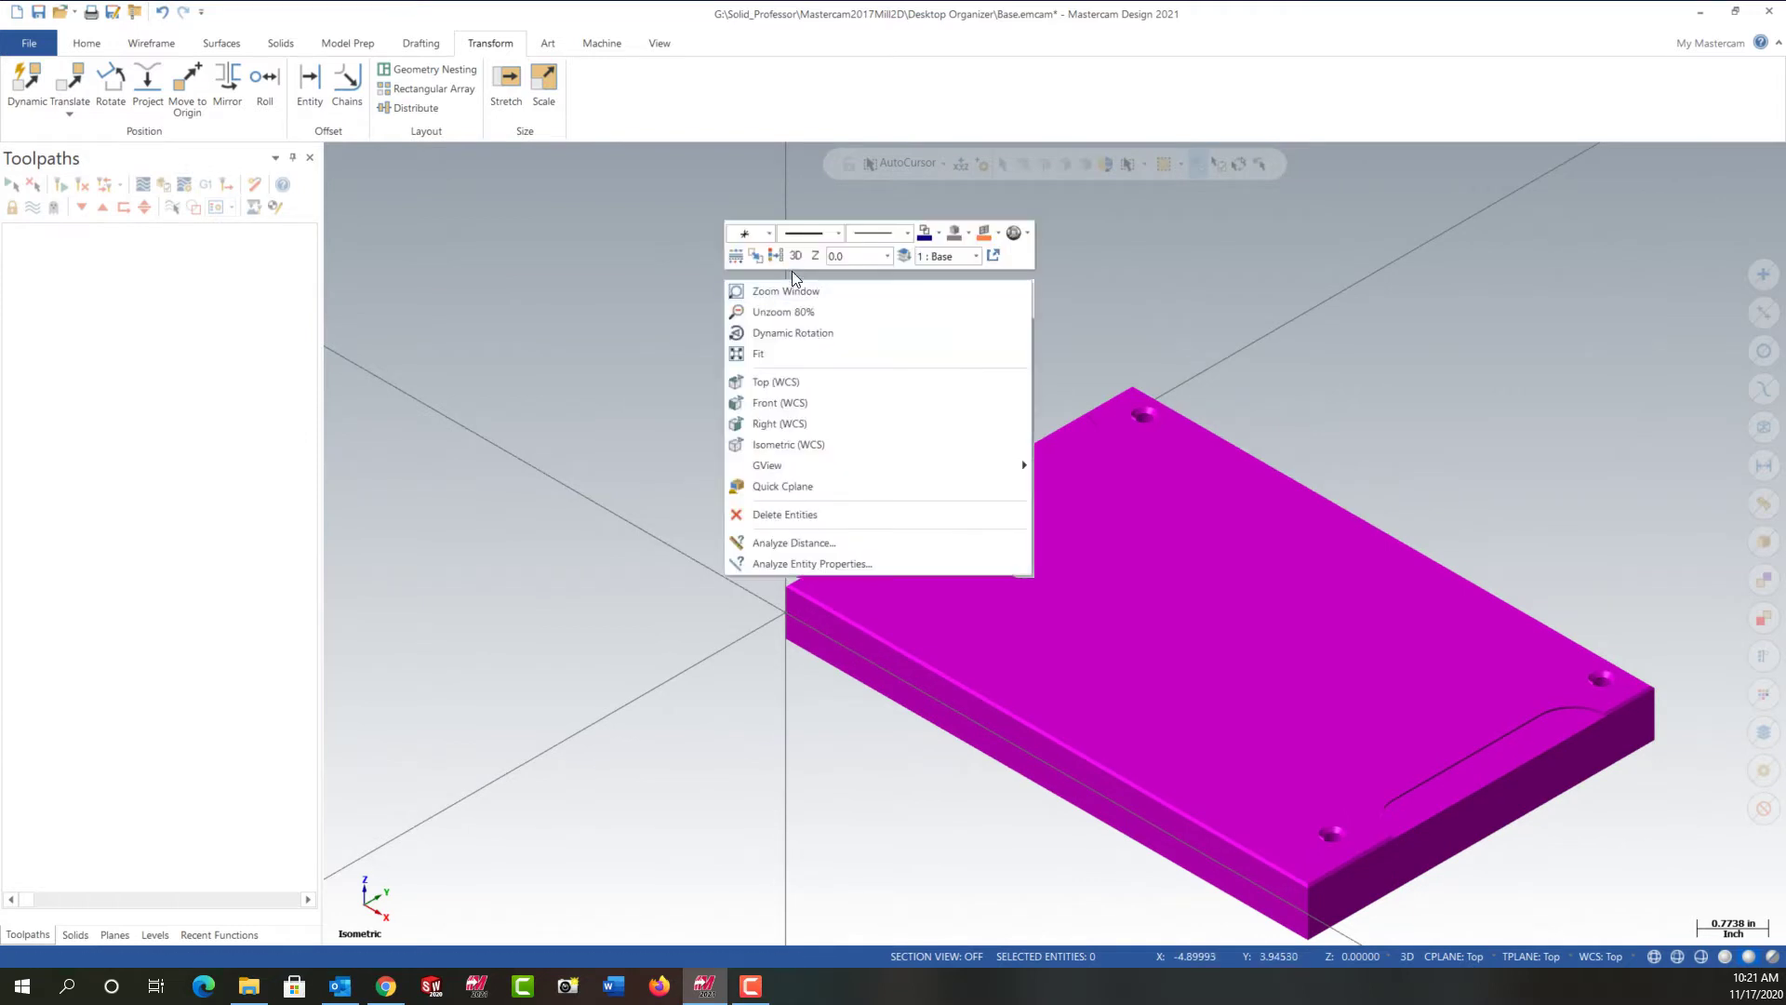
key("Escape")
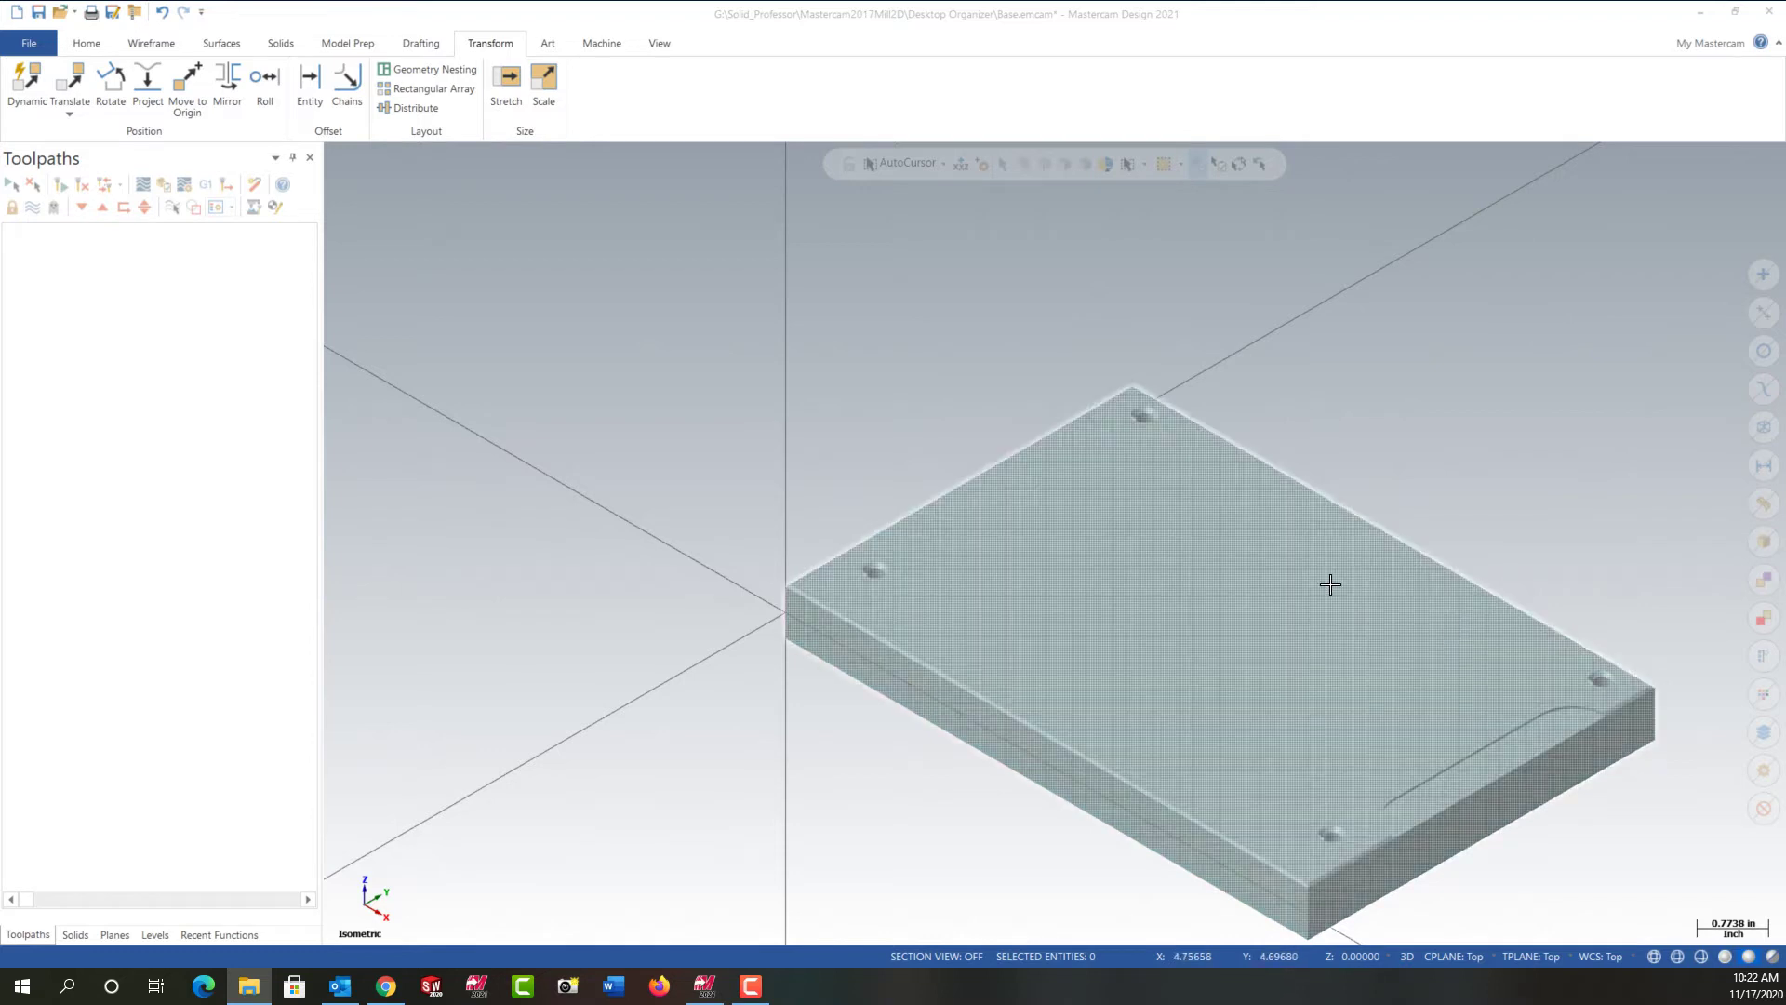
left_click(712, 366)
right_click(712, 365)
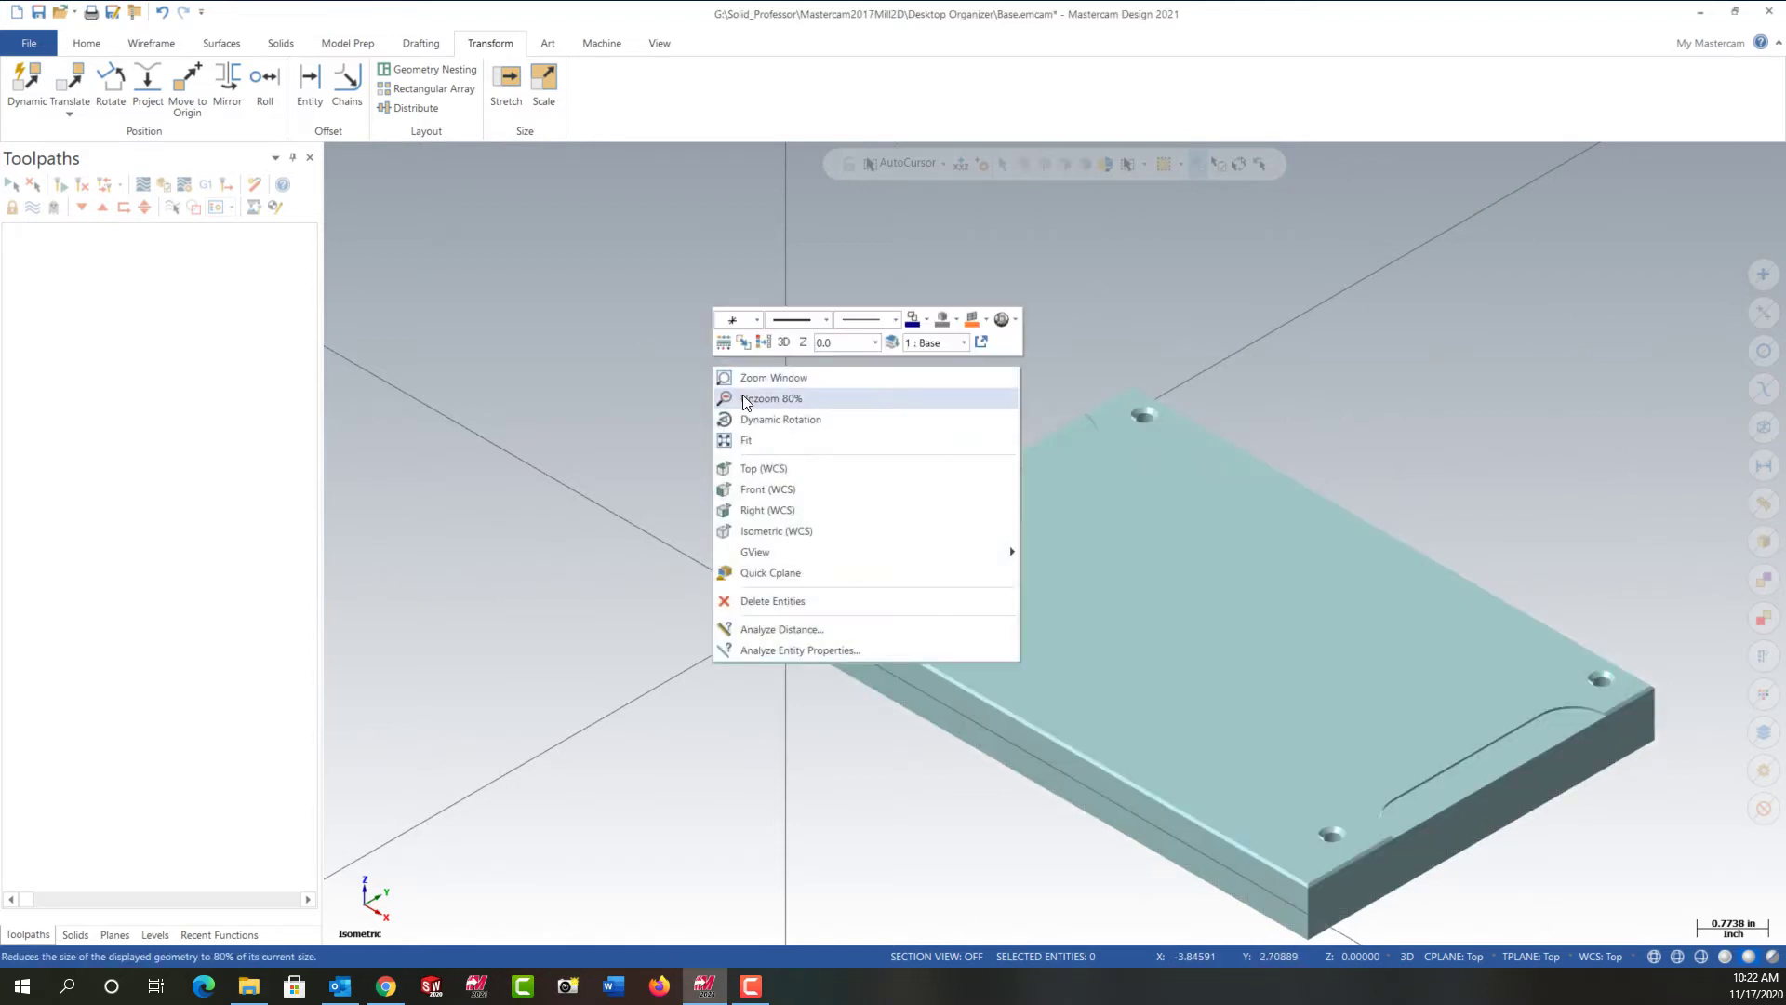
left_click(739, 441)
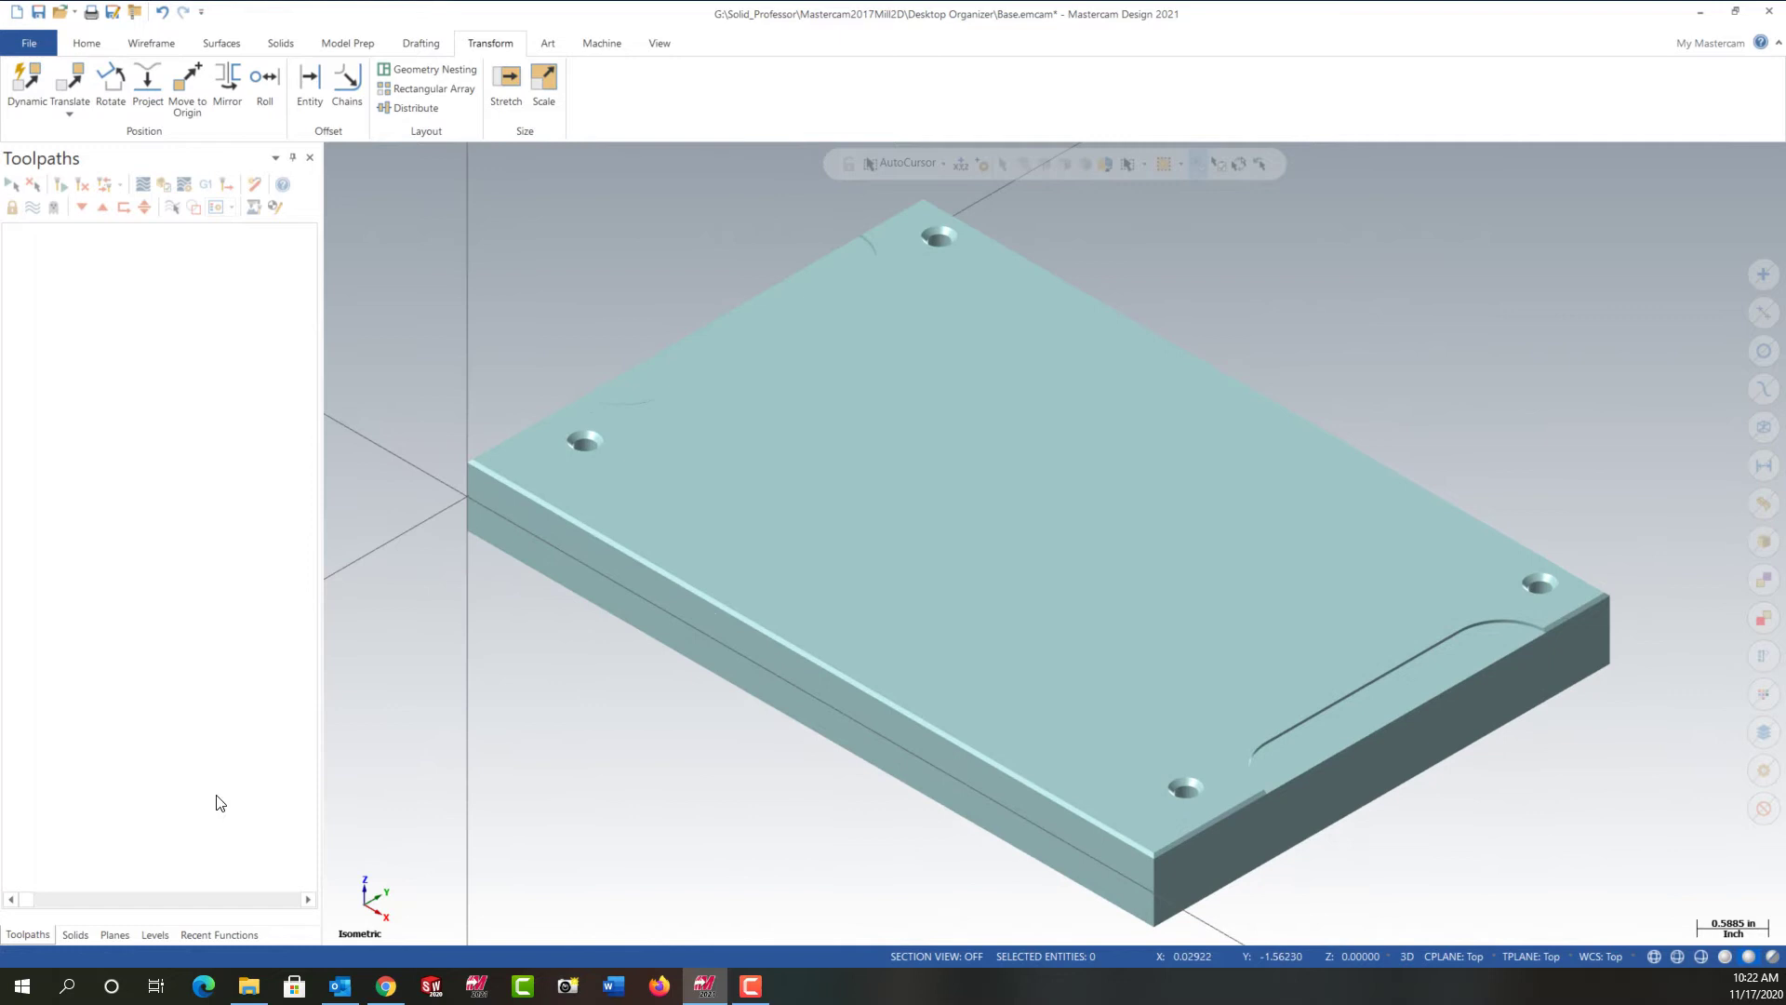
- Create level 2 named 'Corner Geometry' in the Levels manager as the working level
left_click(156, 933)
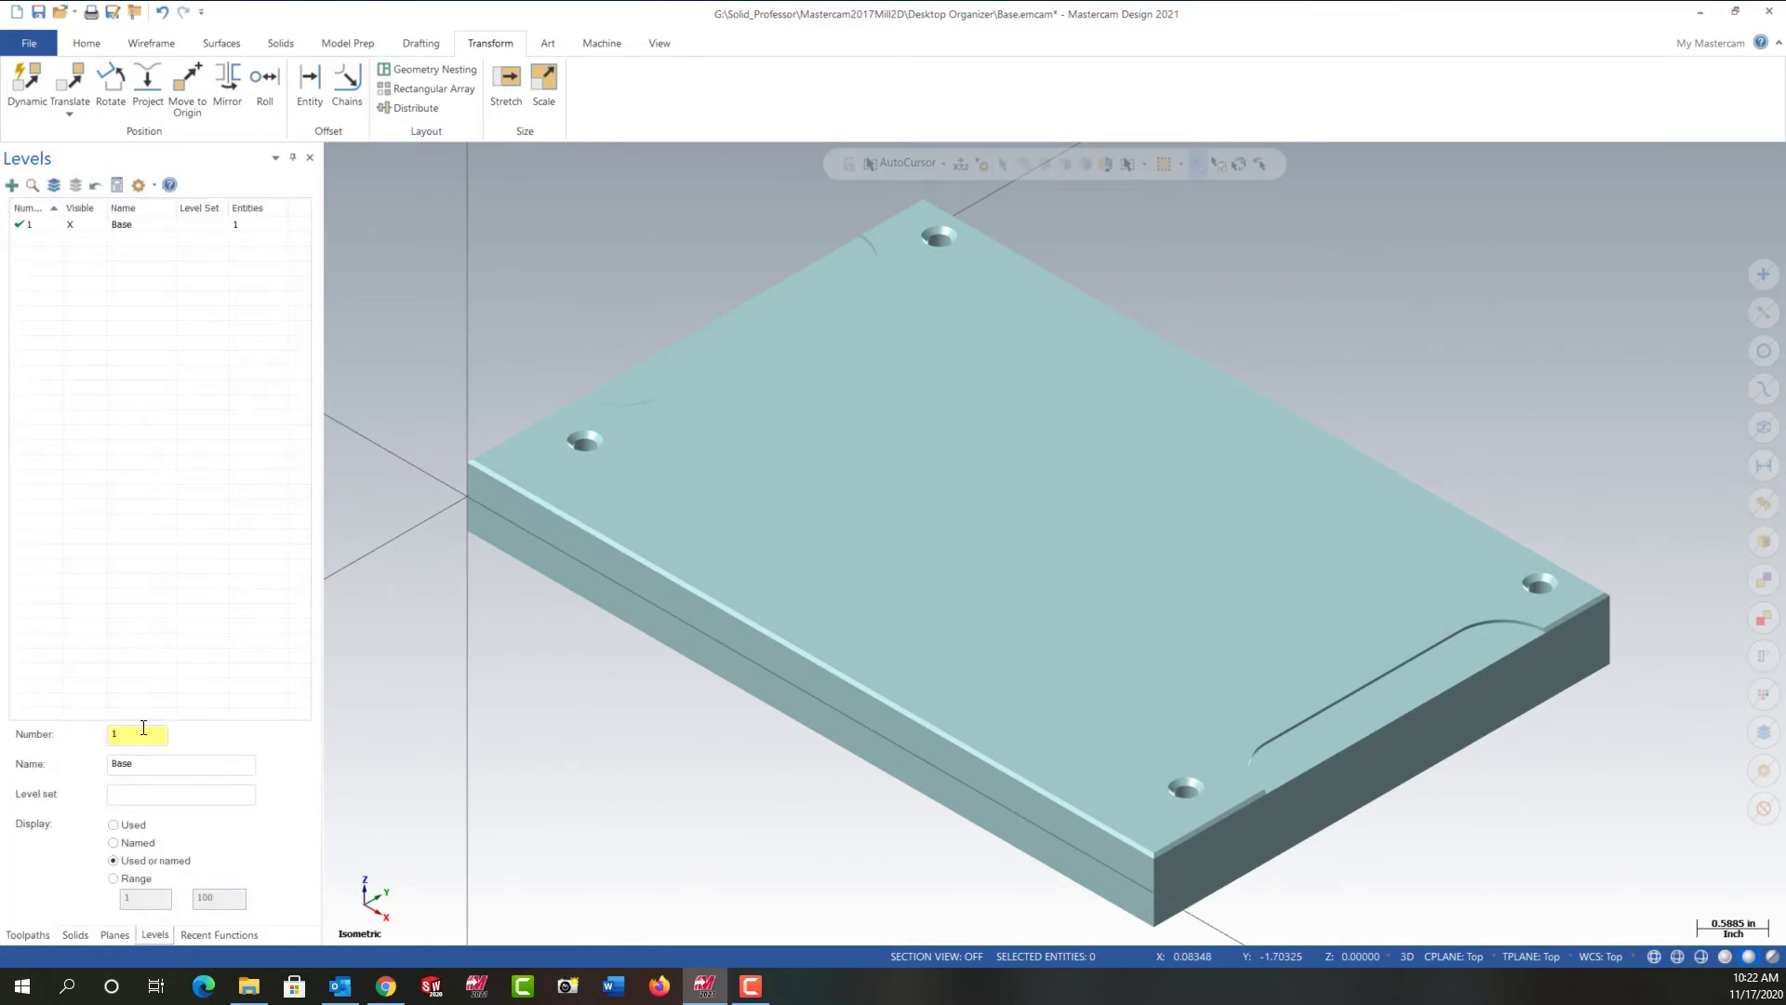
left_click(87, 731)
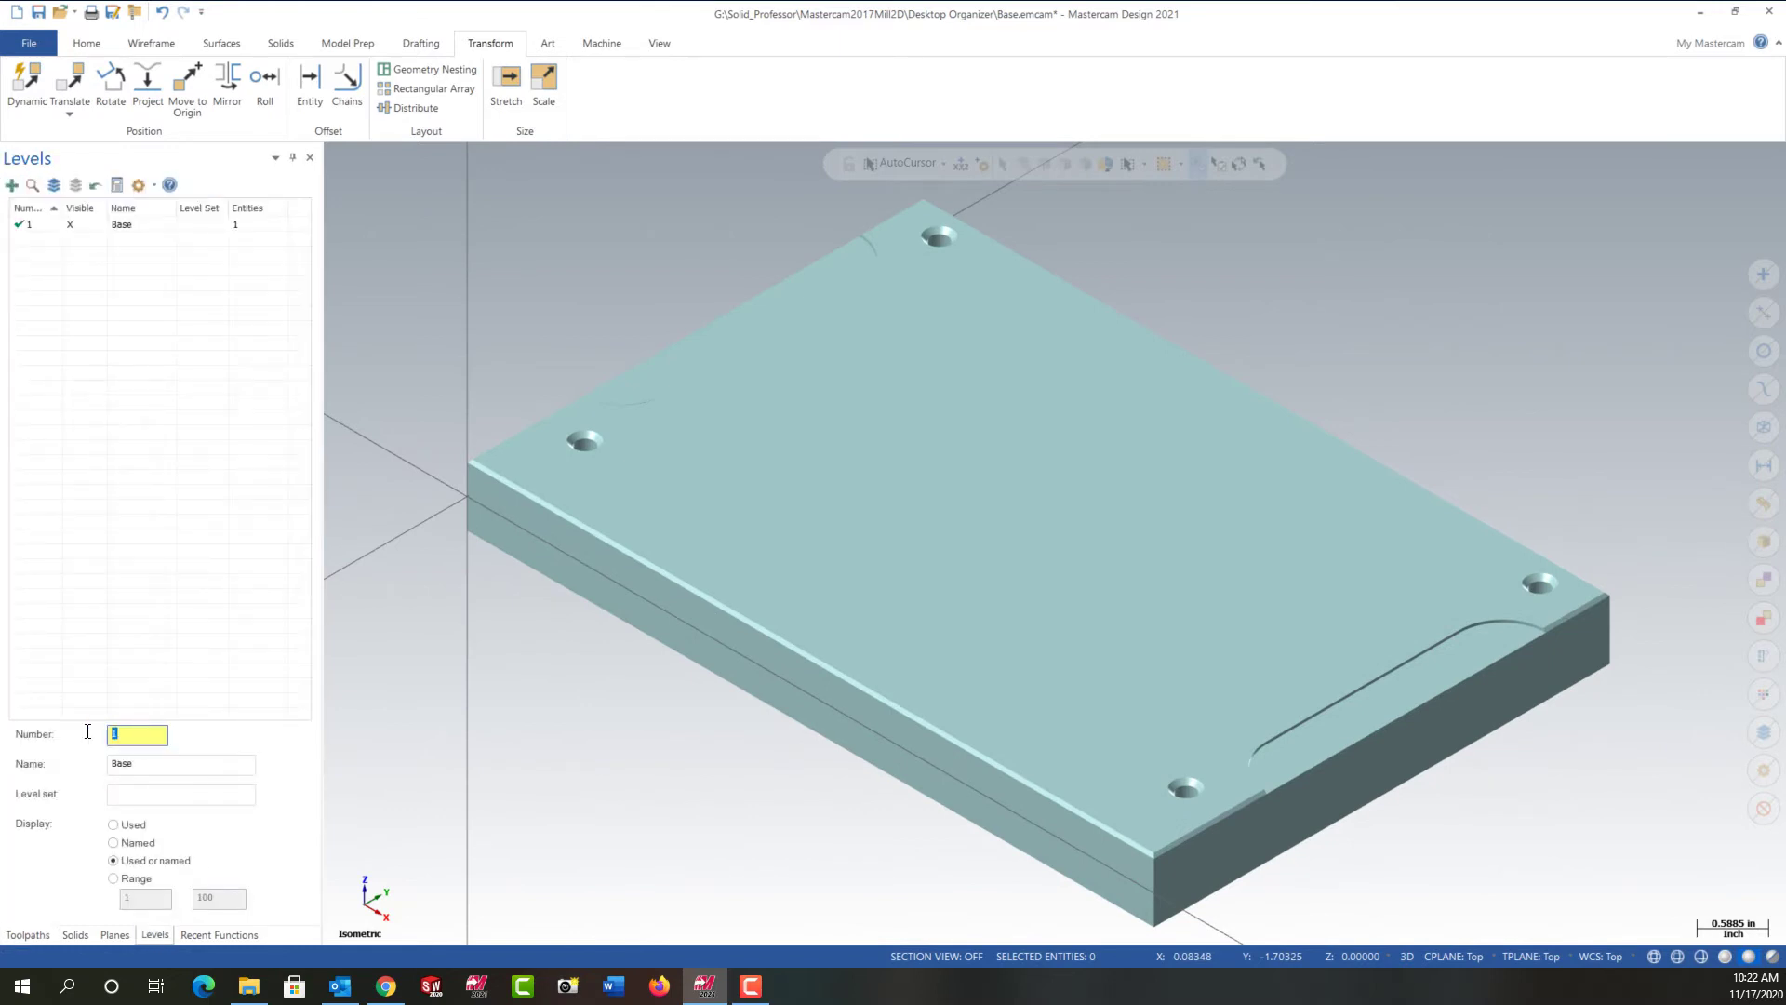
left_click(184, 763)
type("Corner Geometry")
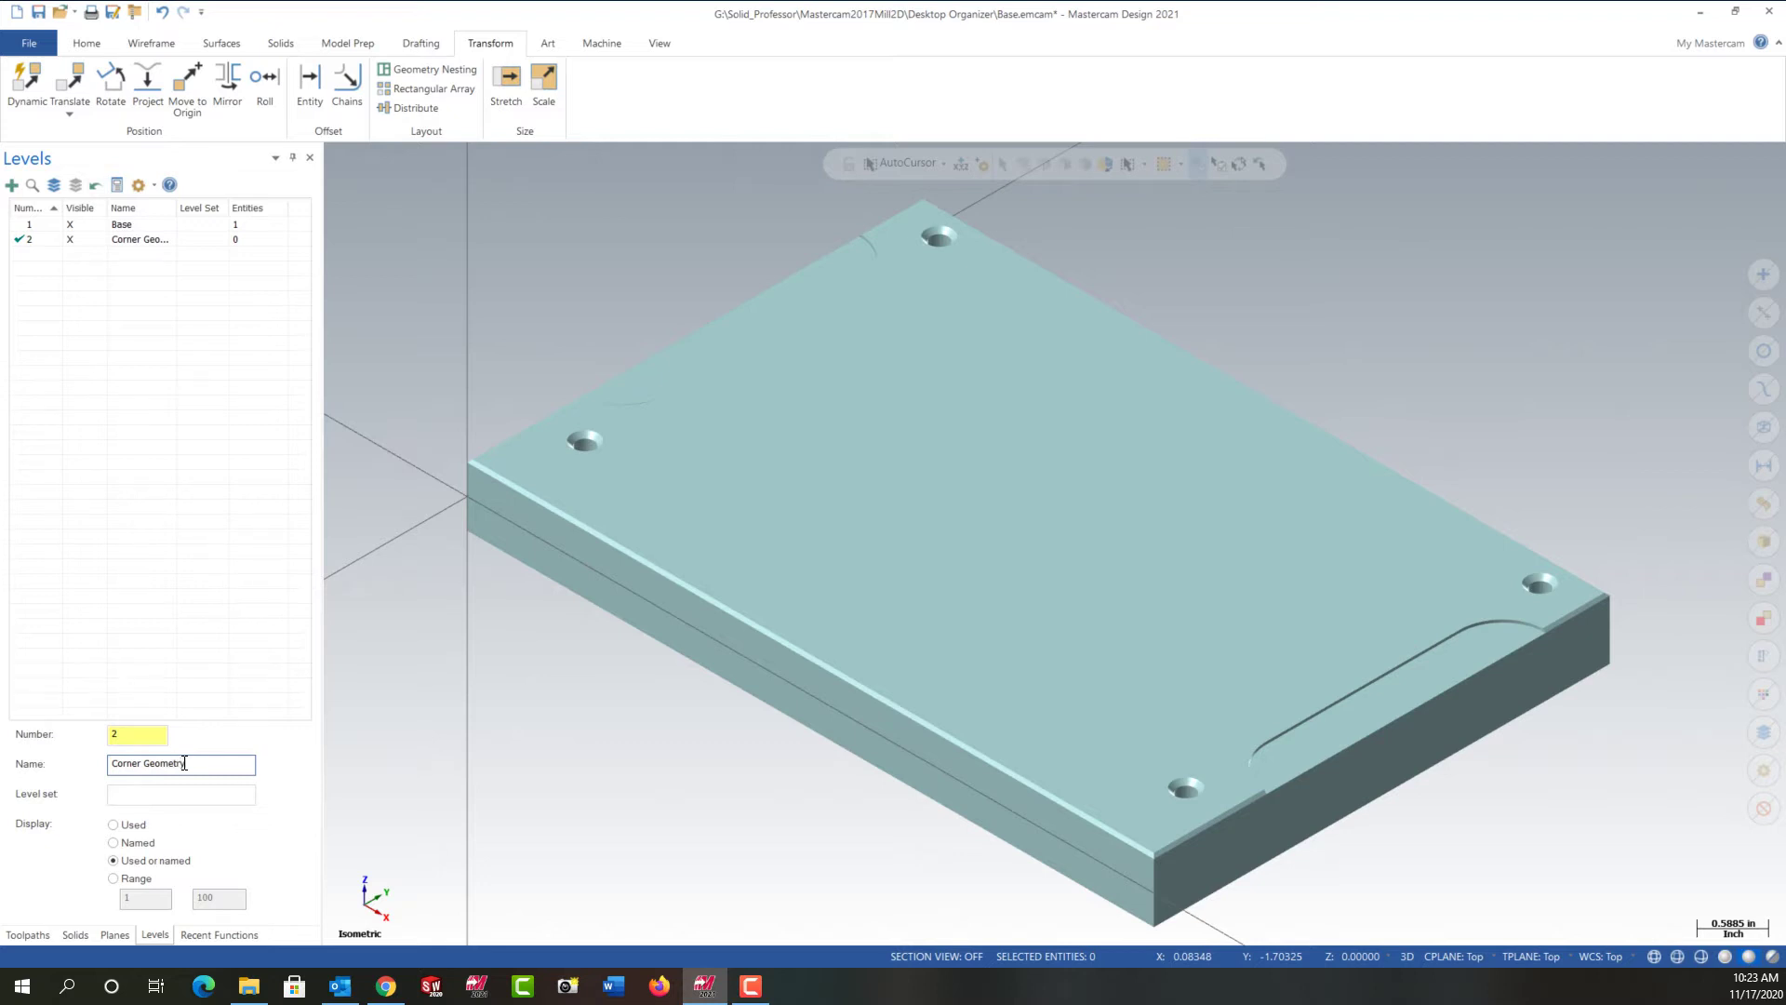
key("Return")
- Set the construction Z depth to 0.375 by picking the top edge's corner point
left_click(1358, 955)
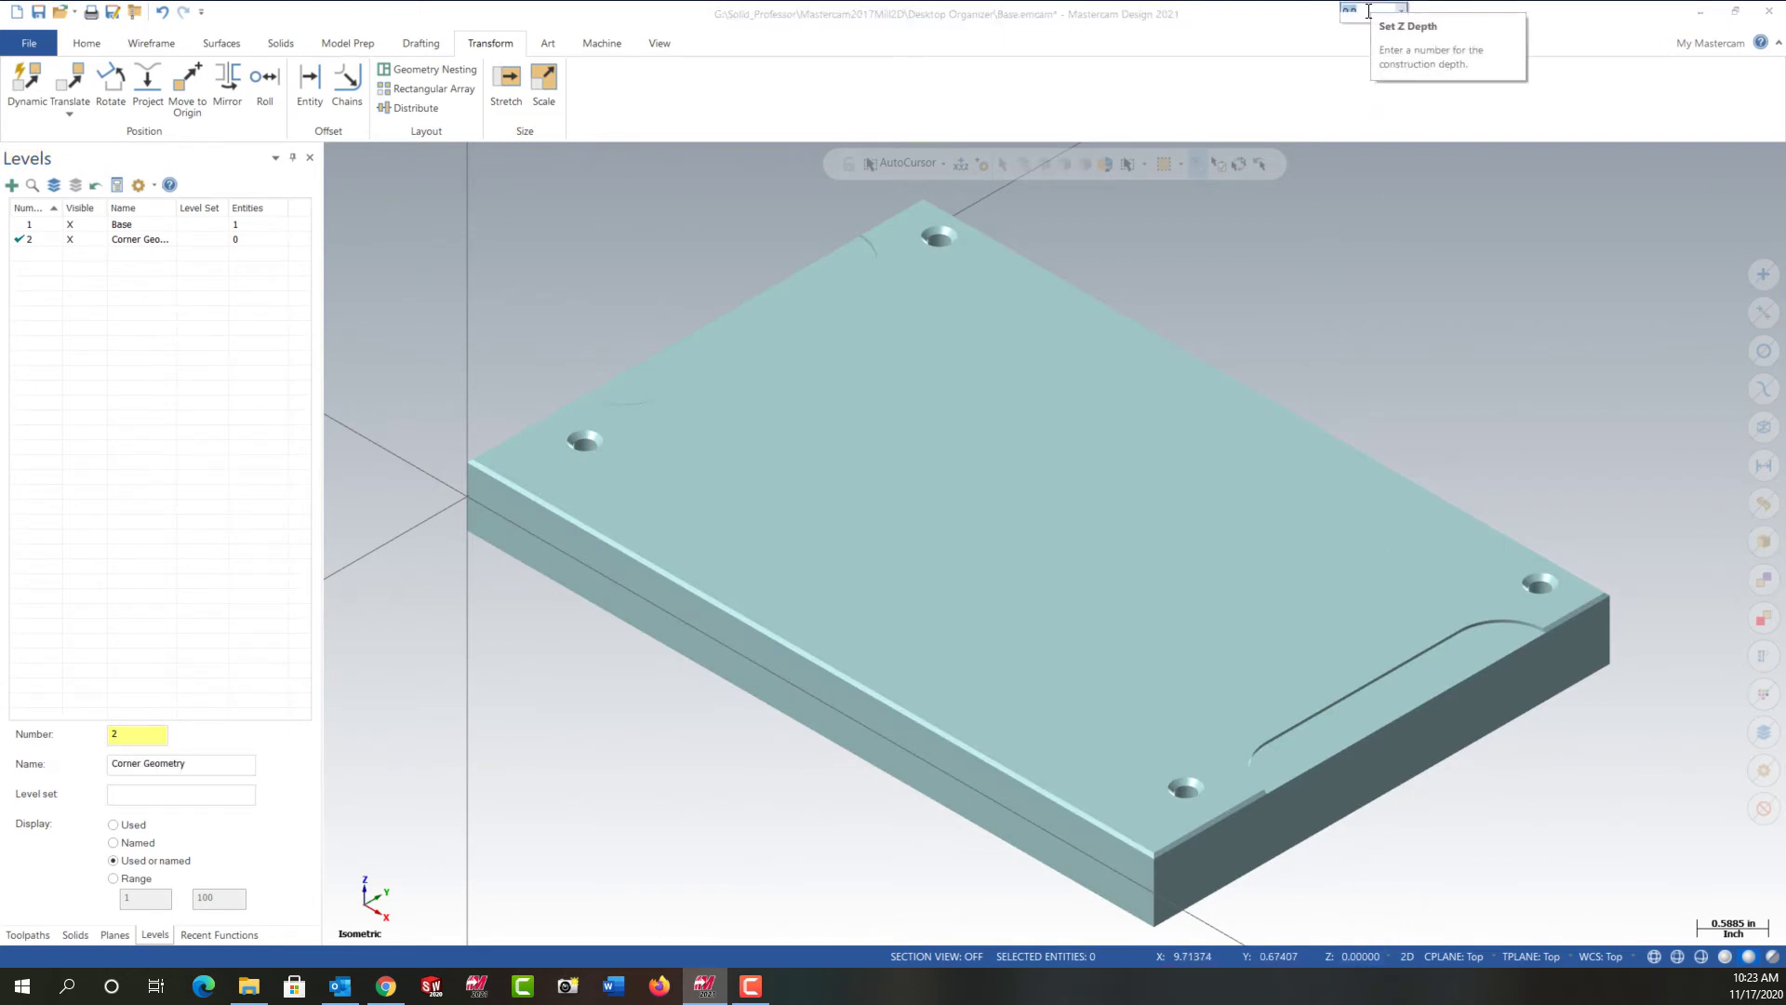
right_click(1368, 11)
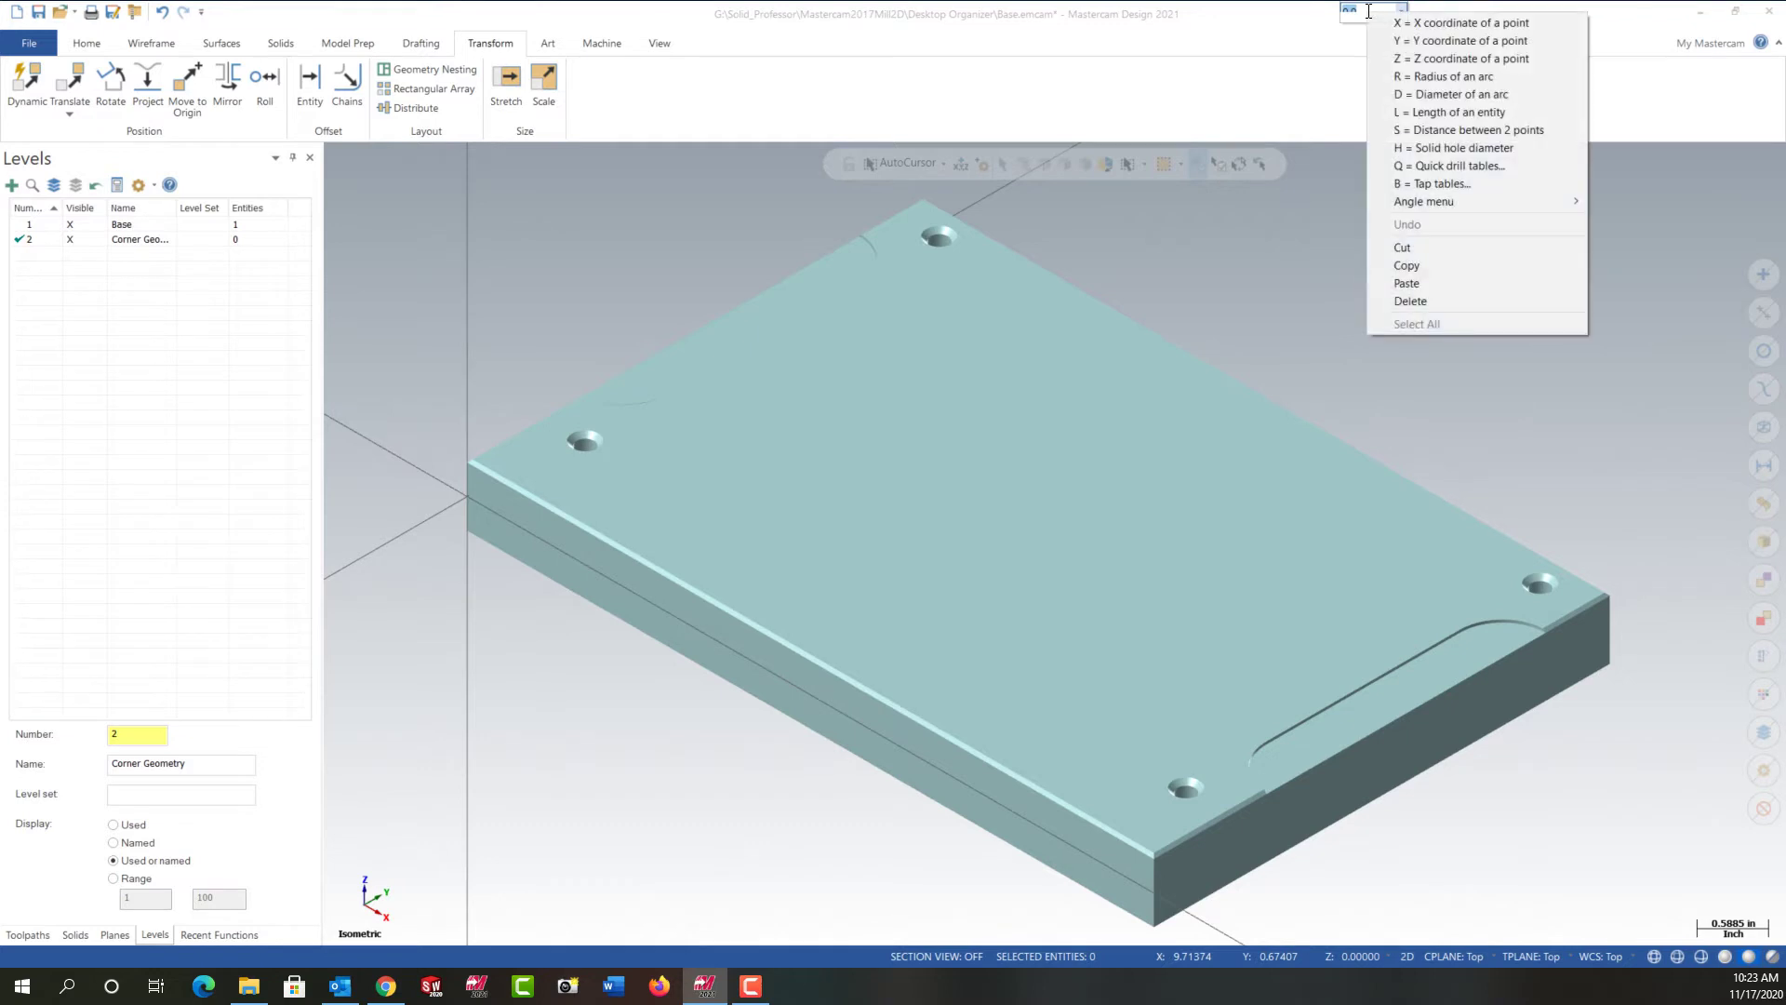
left_click(1449, 57)
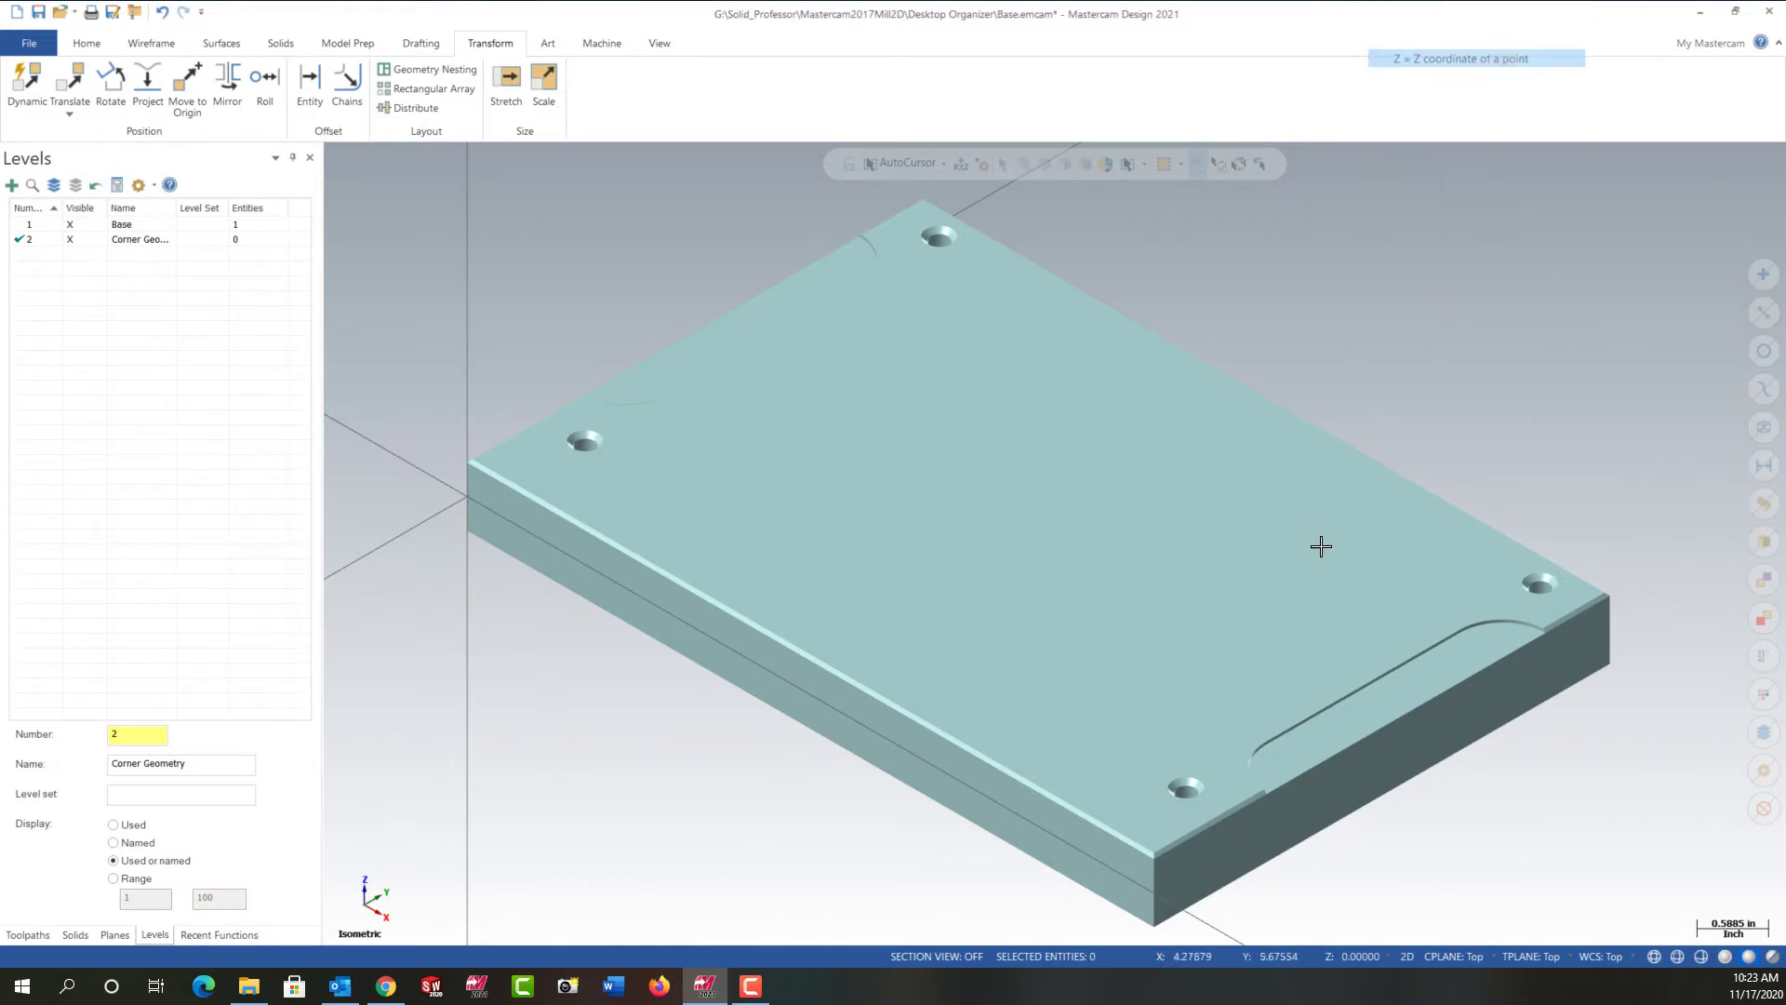
left_click(1155, 851)
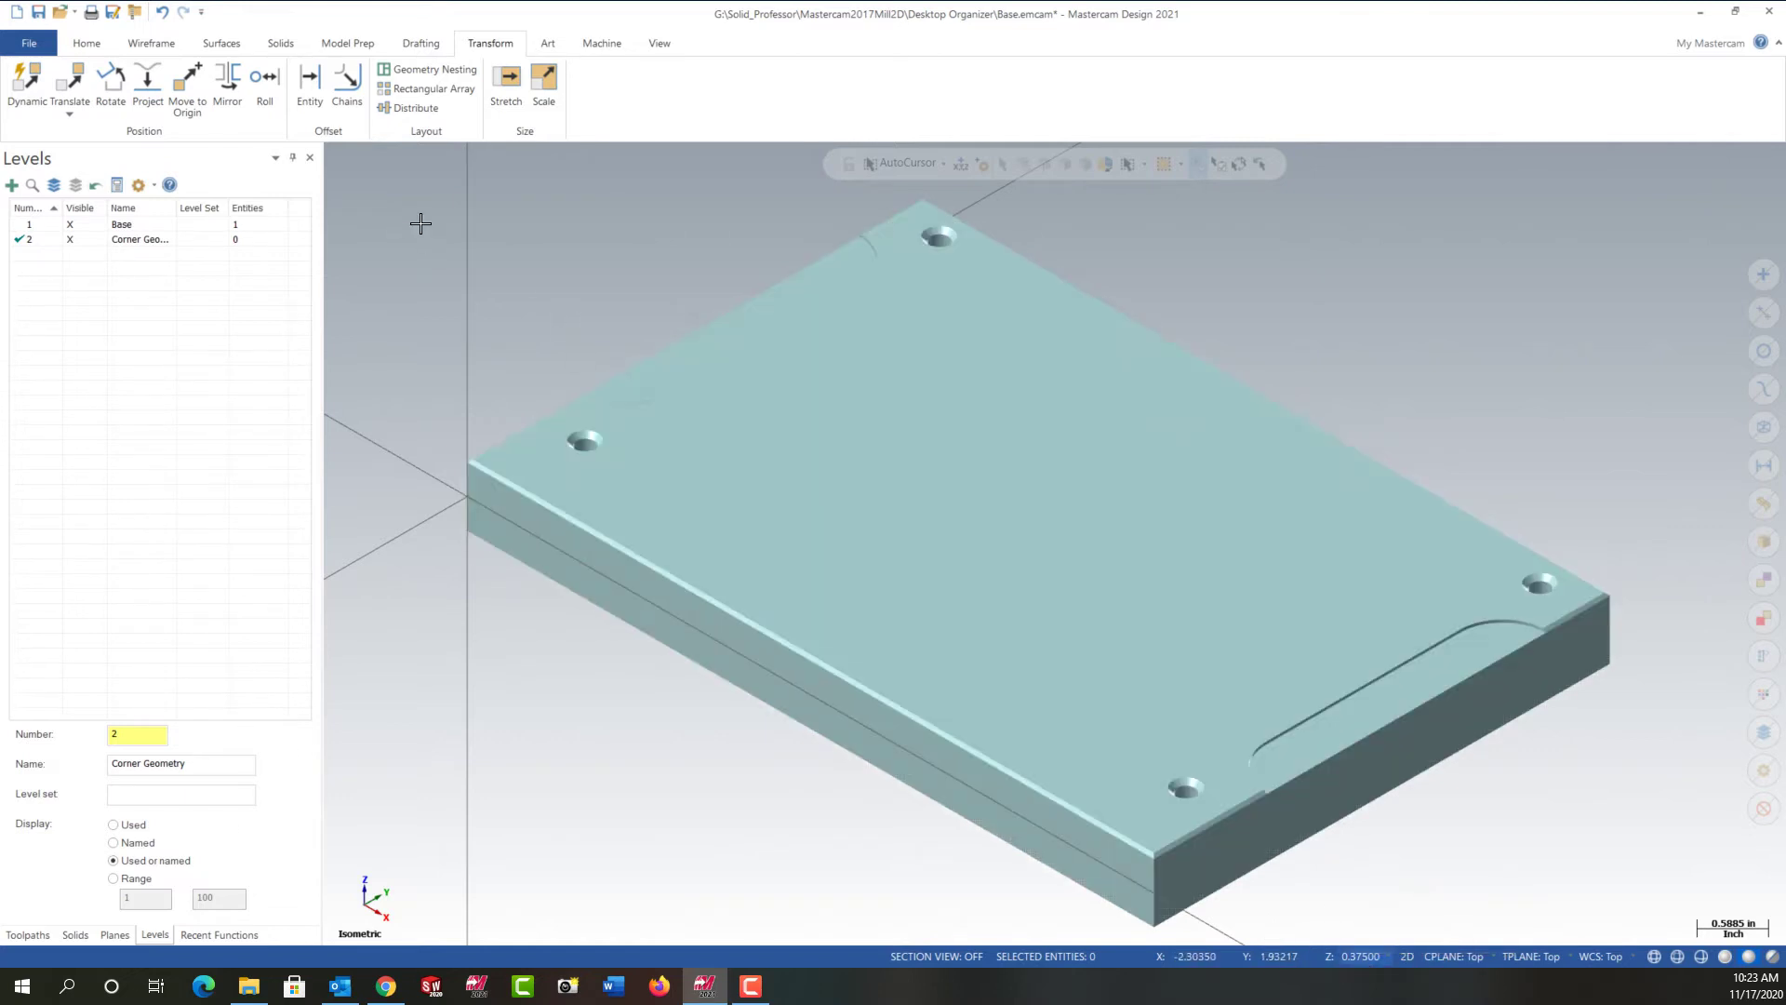
- Choose a new line weight and colour for newly created geometry
right_click(555, 260)
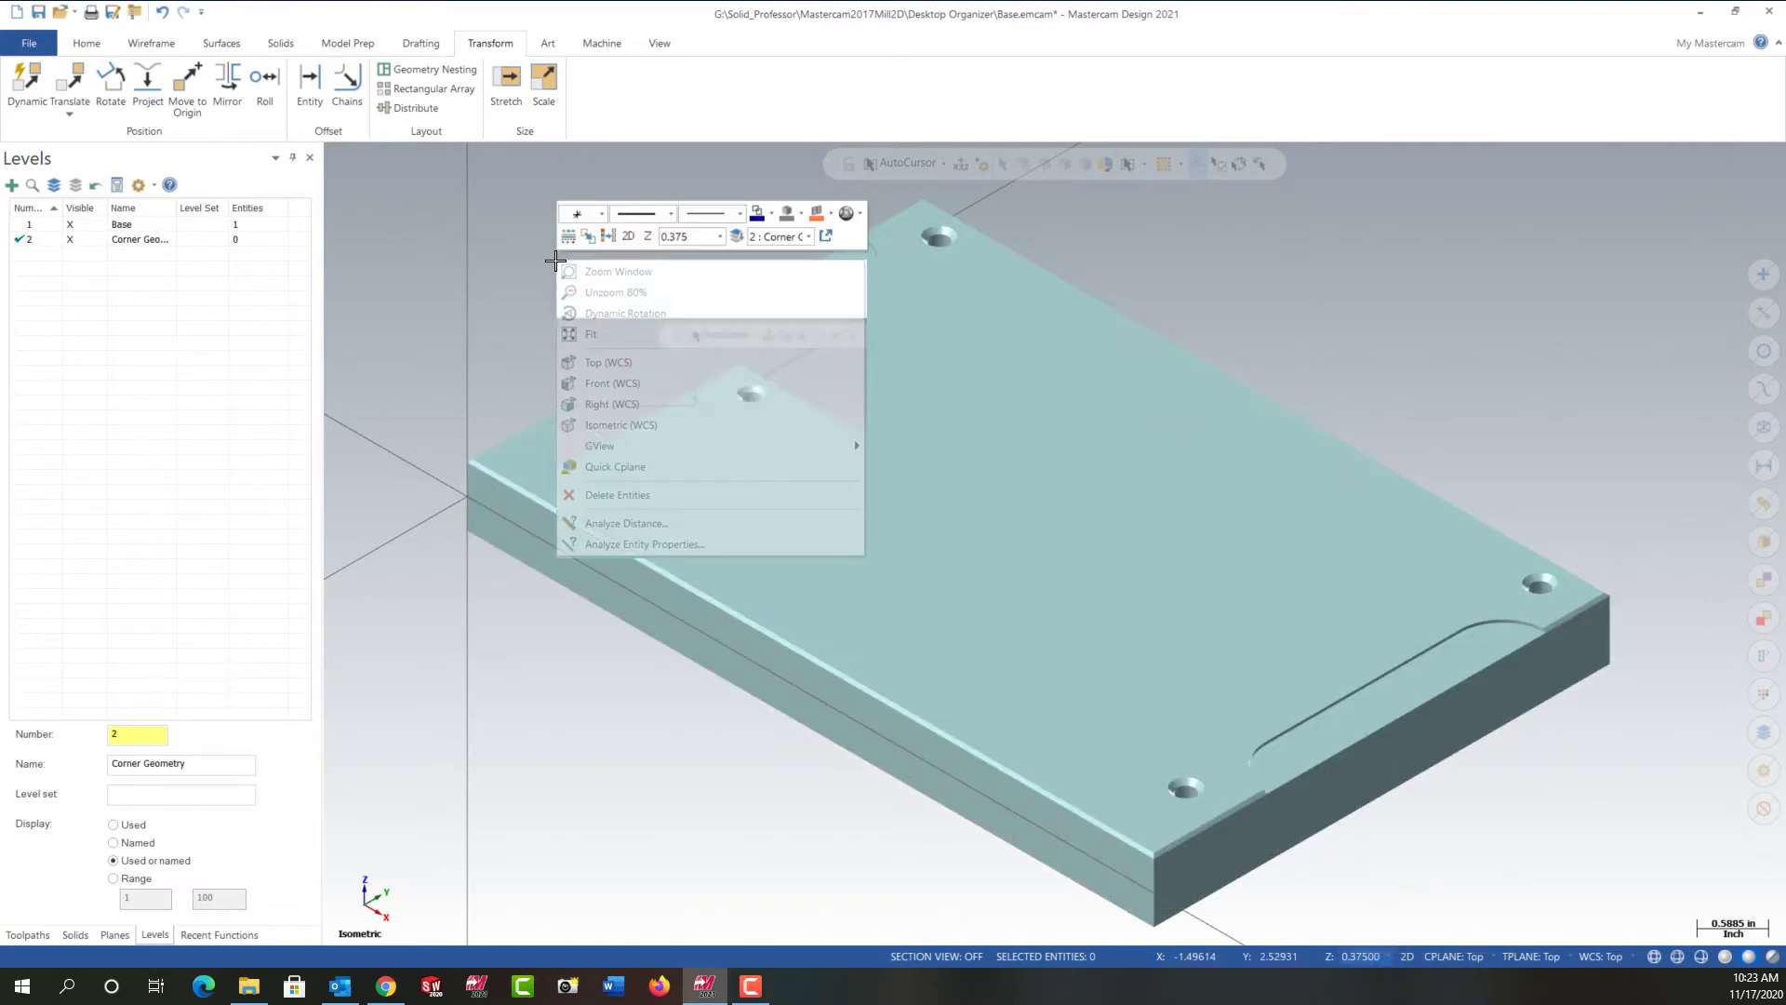
left_click(741, 216)
left_click(731, 277)
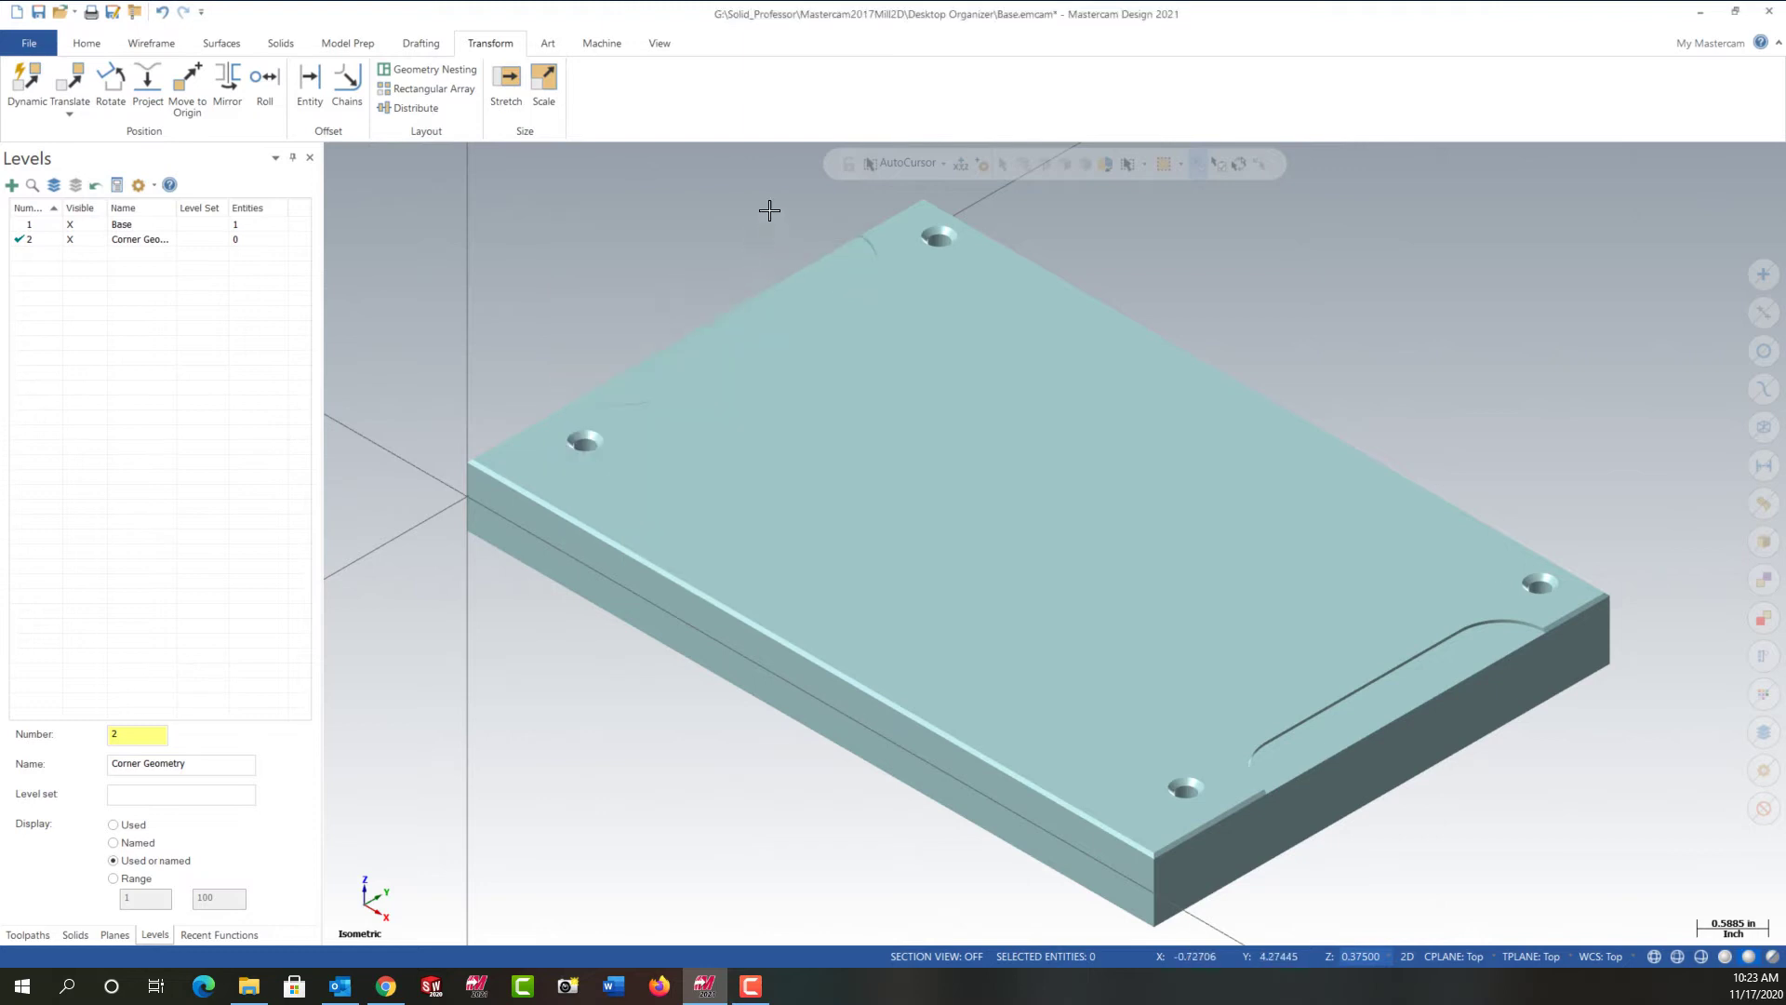
right_click(745, 216)
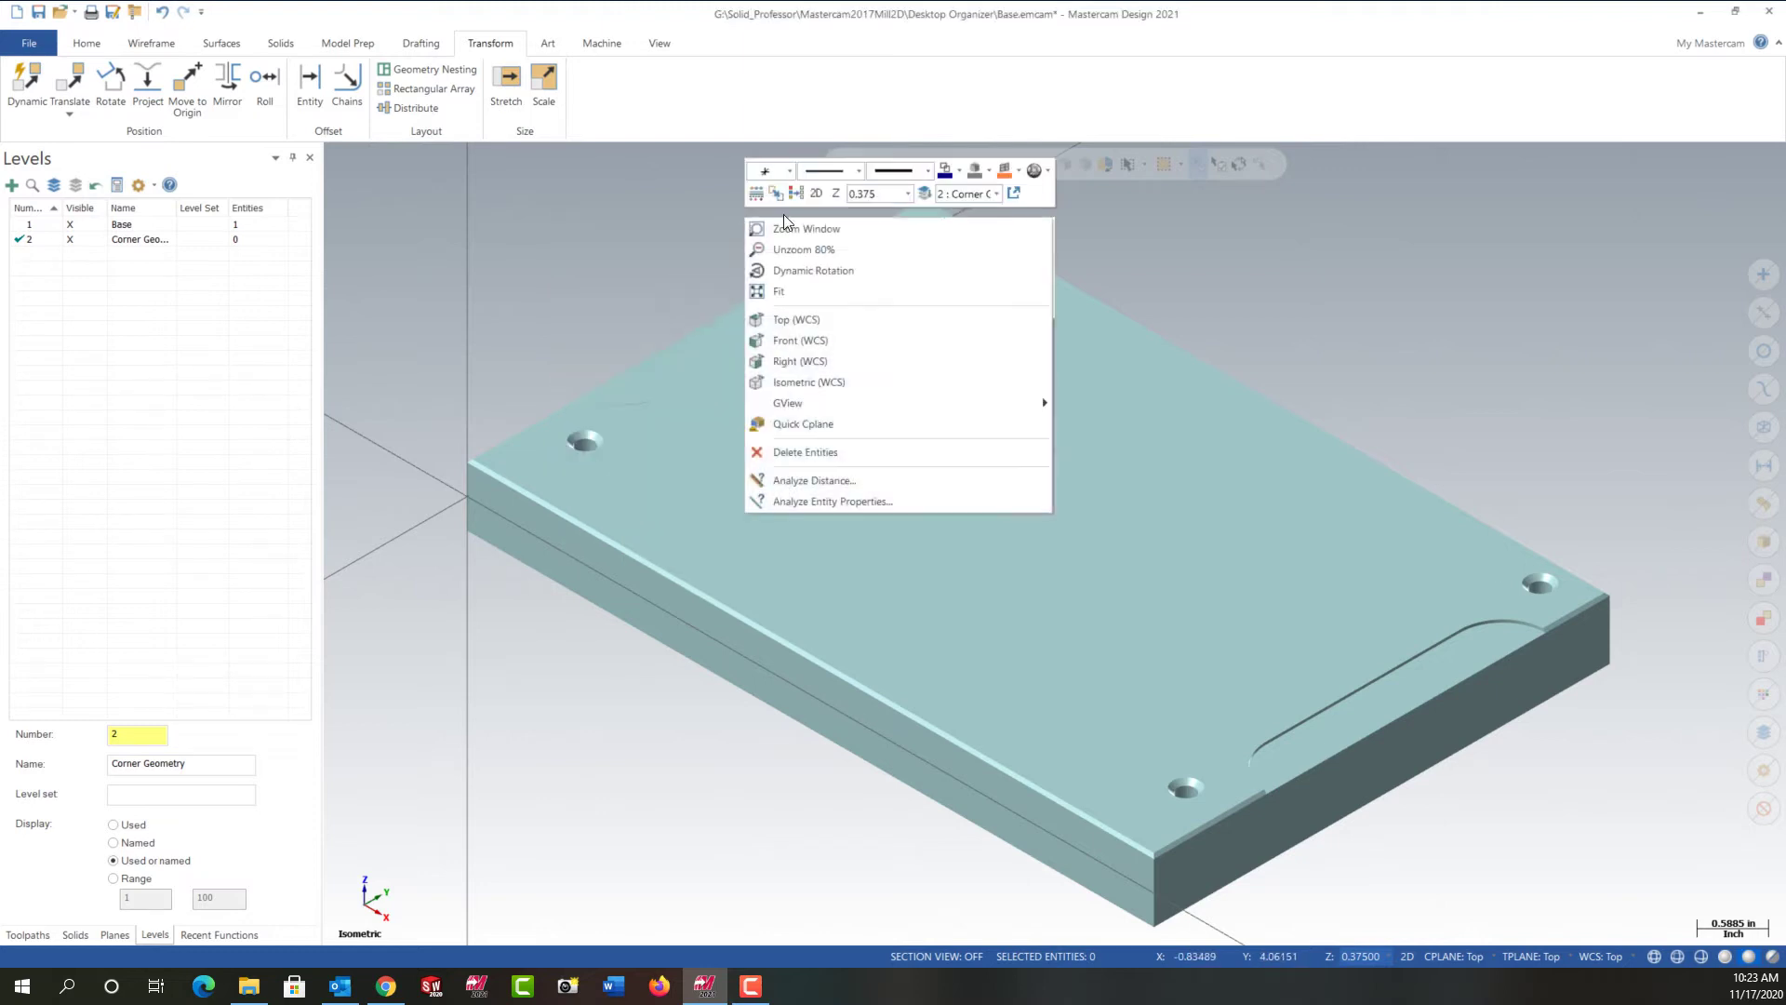
left_click(956, 170)
left_click(1030, 207)
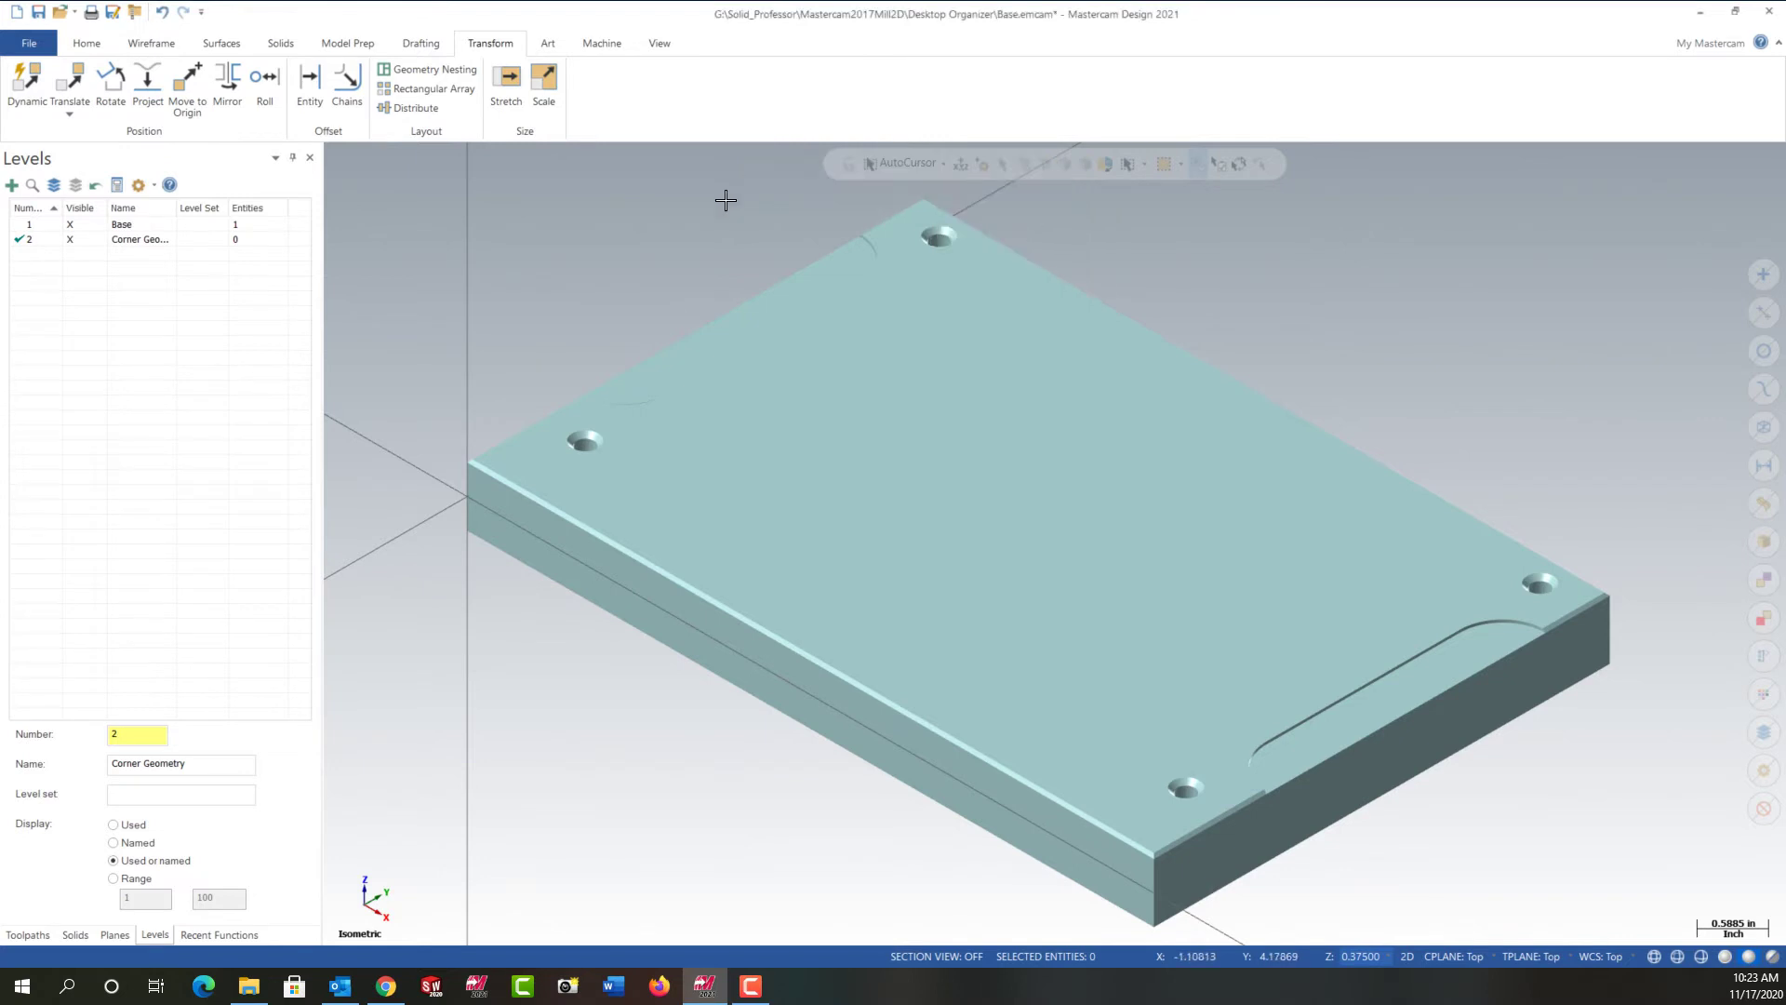
- Trace wireframe curves along two top corner edges of the plate with Curve One Edge
left_click(142, 48)
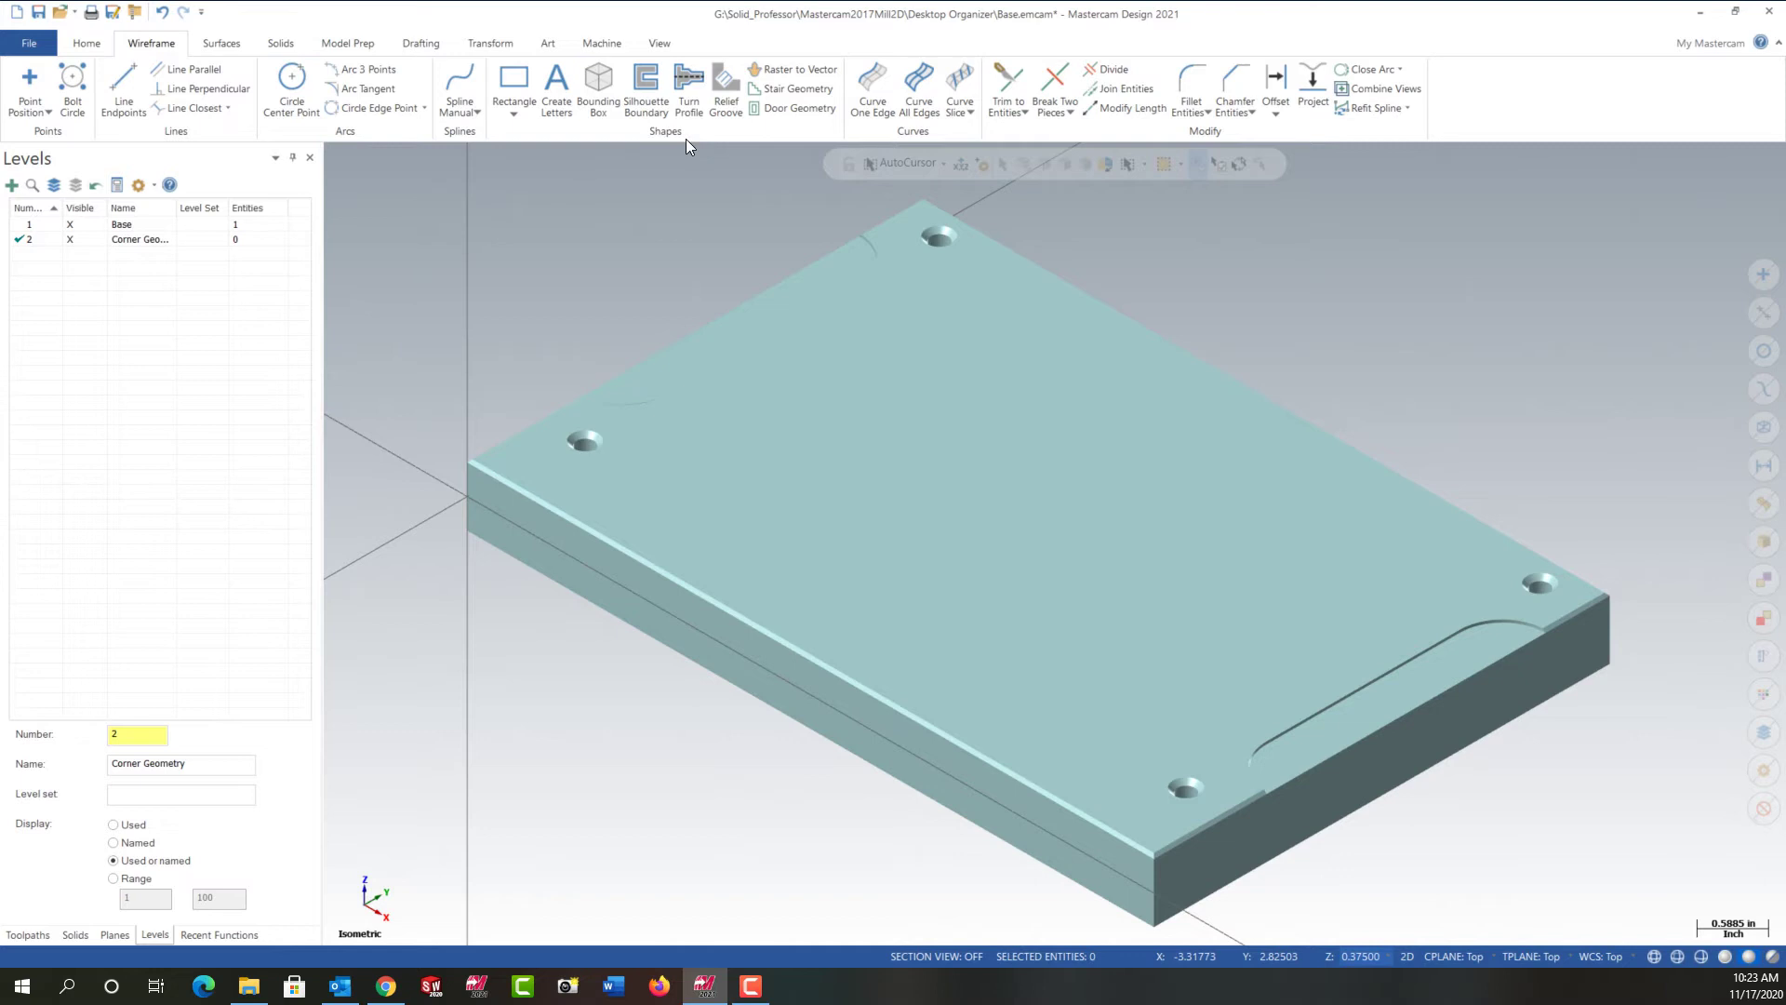
left_click(869, 90)
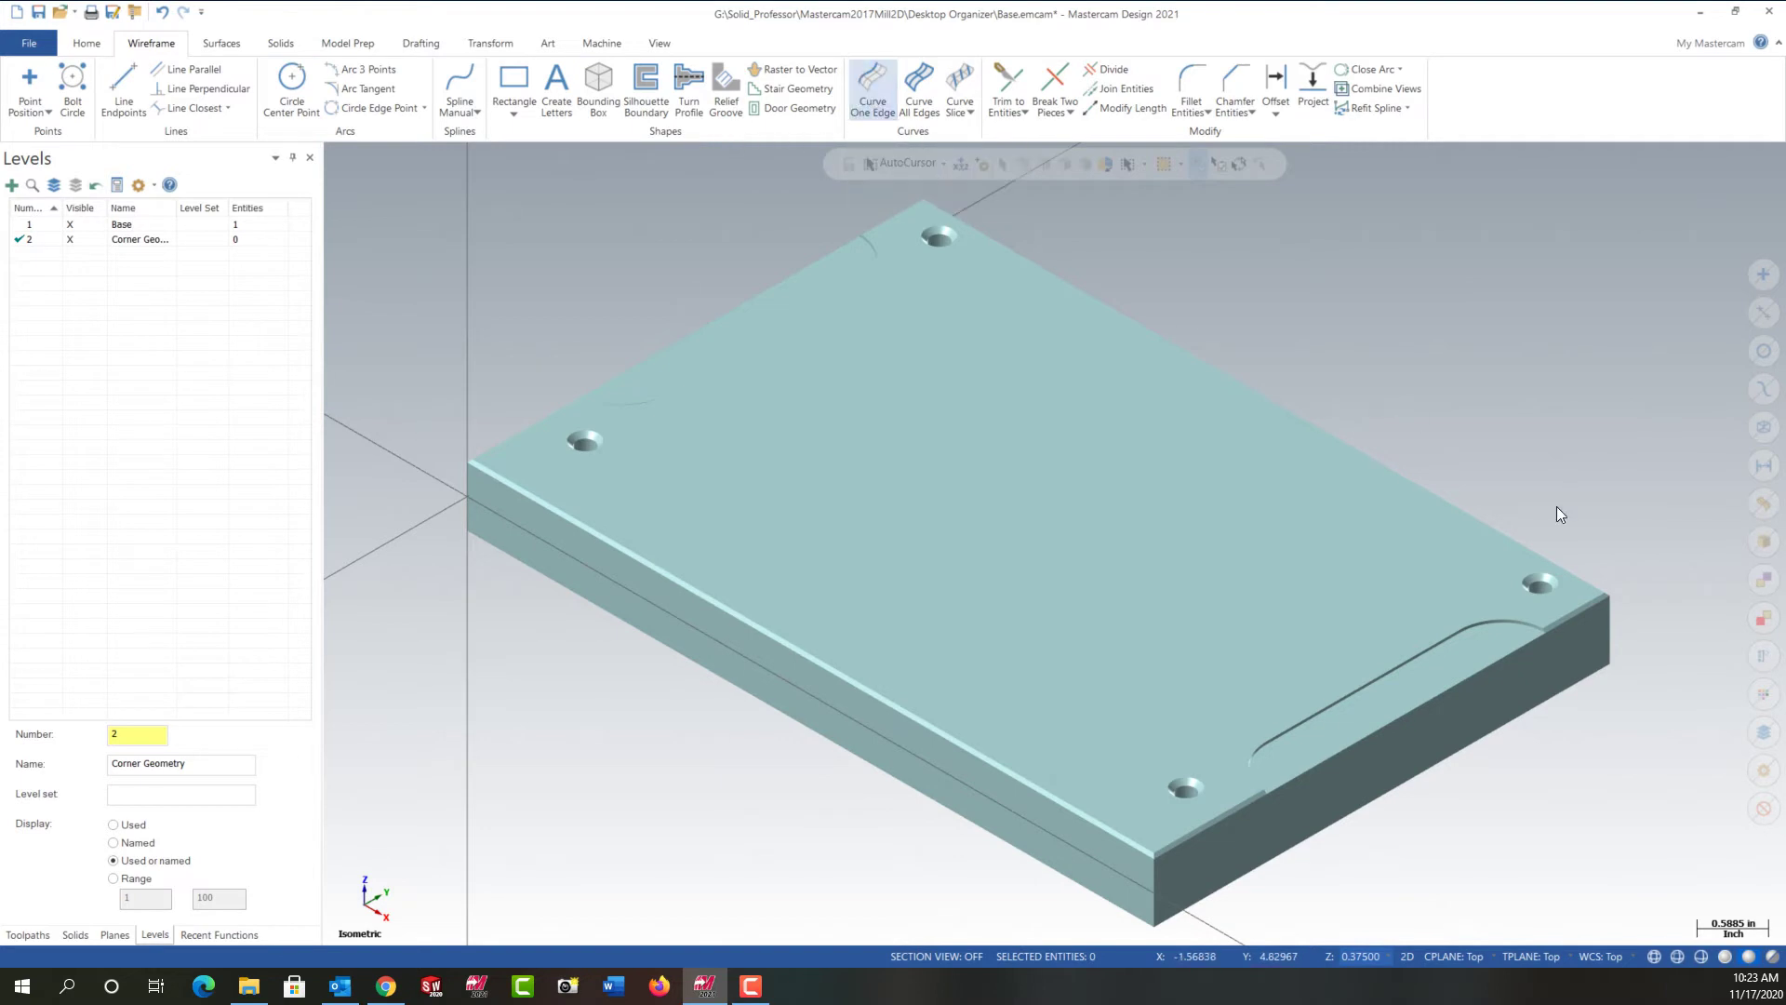
scroll(1706, 595, "up", 2)
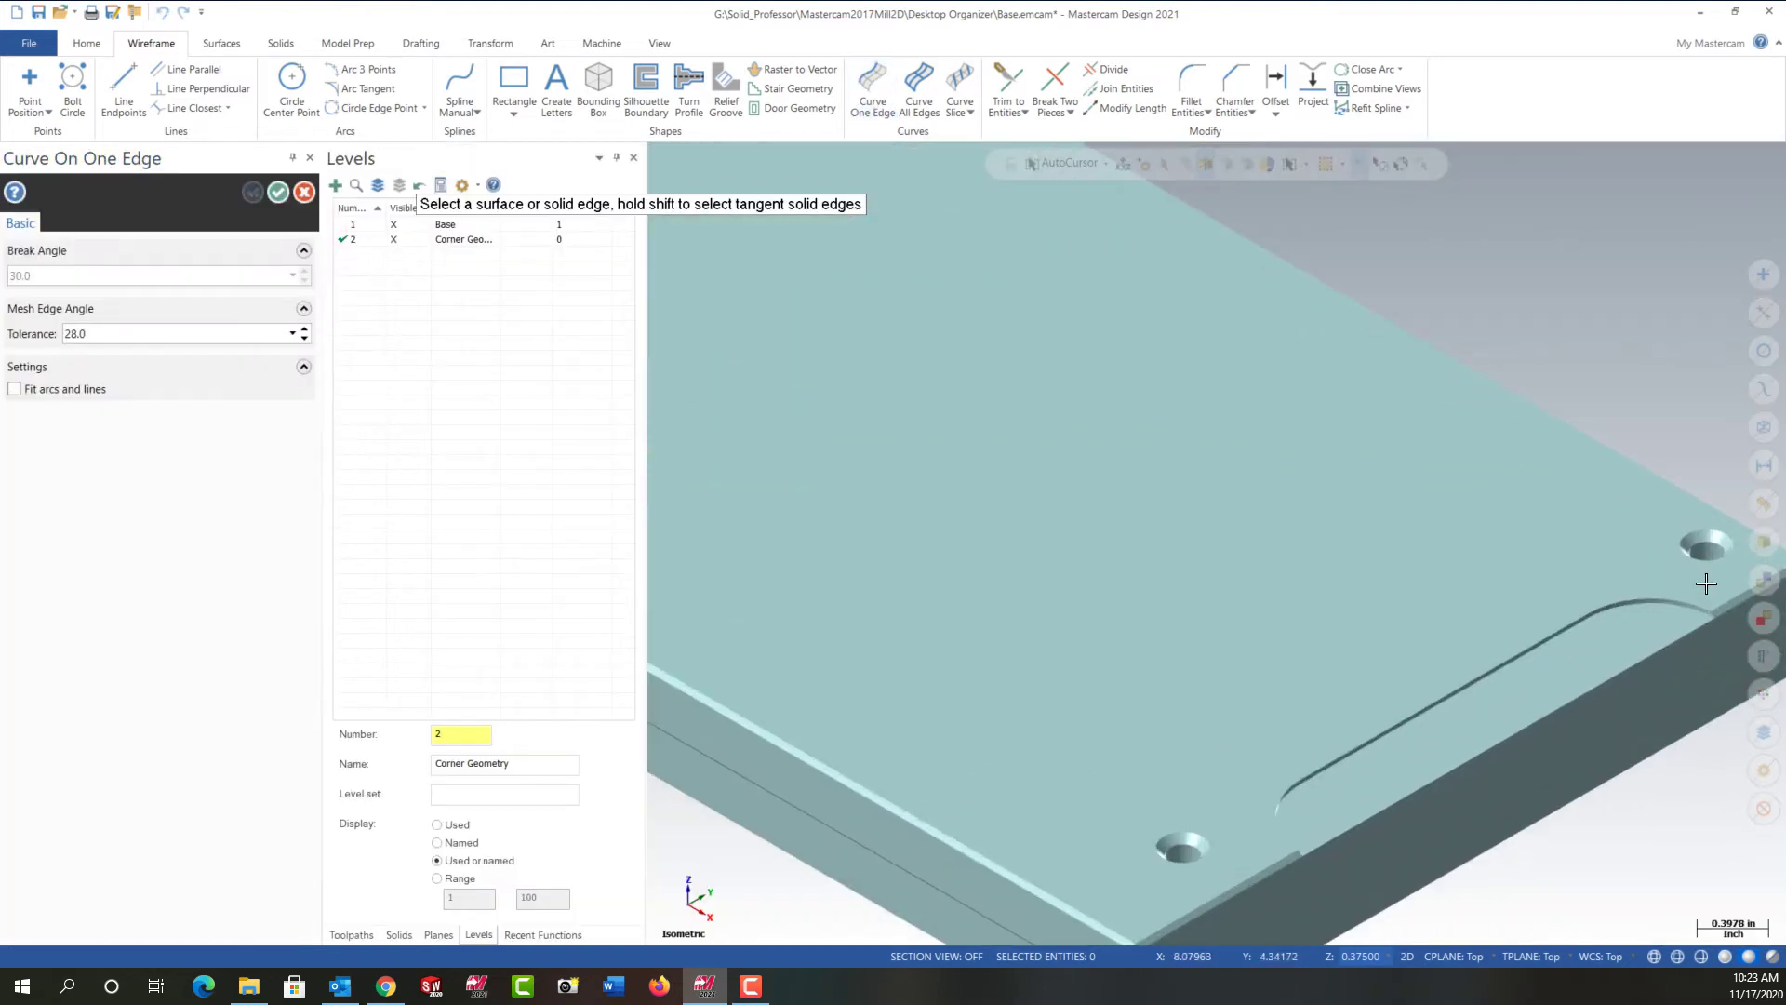
scroll(1706, 584, "down", 2)
left_click(1700, 585)
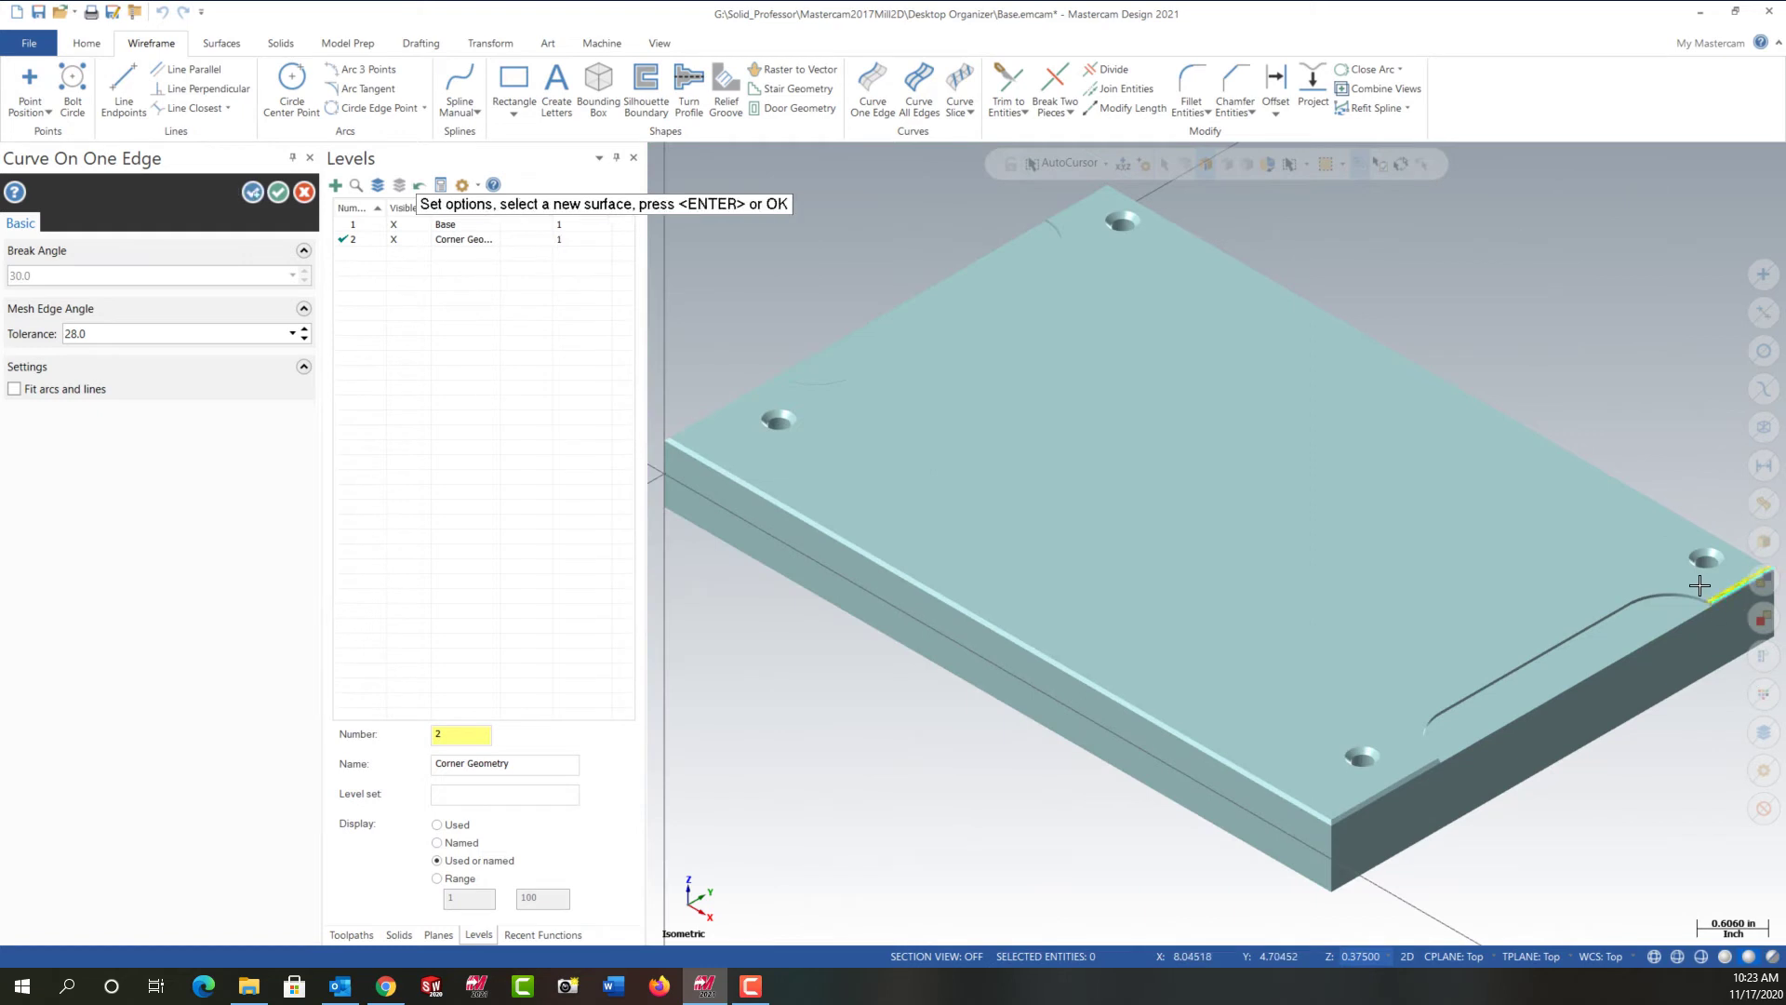
middle_click_drag(1700, 585, 1522, 617)
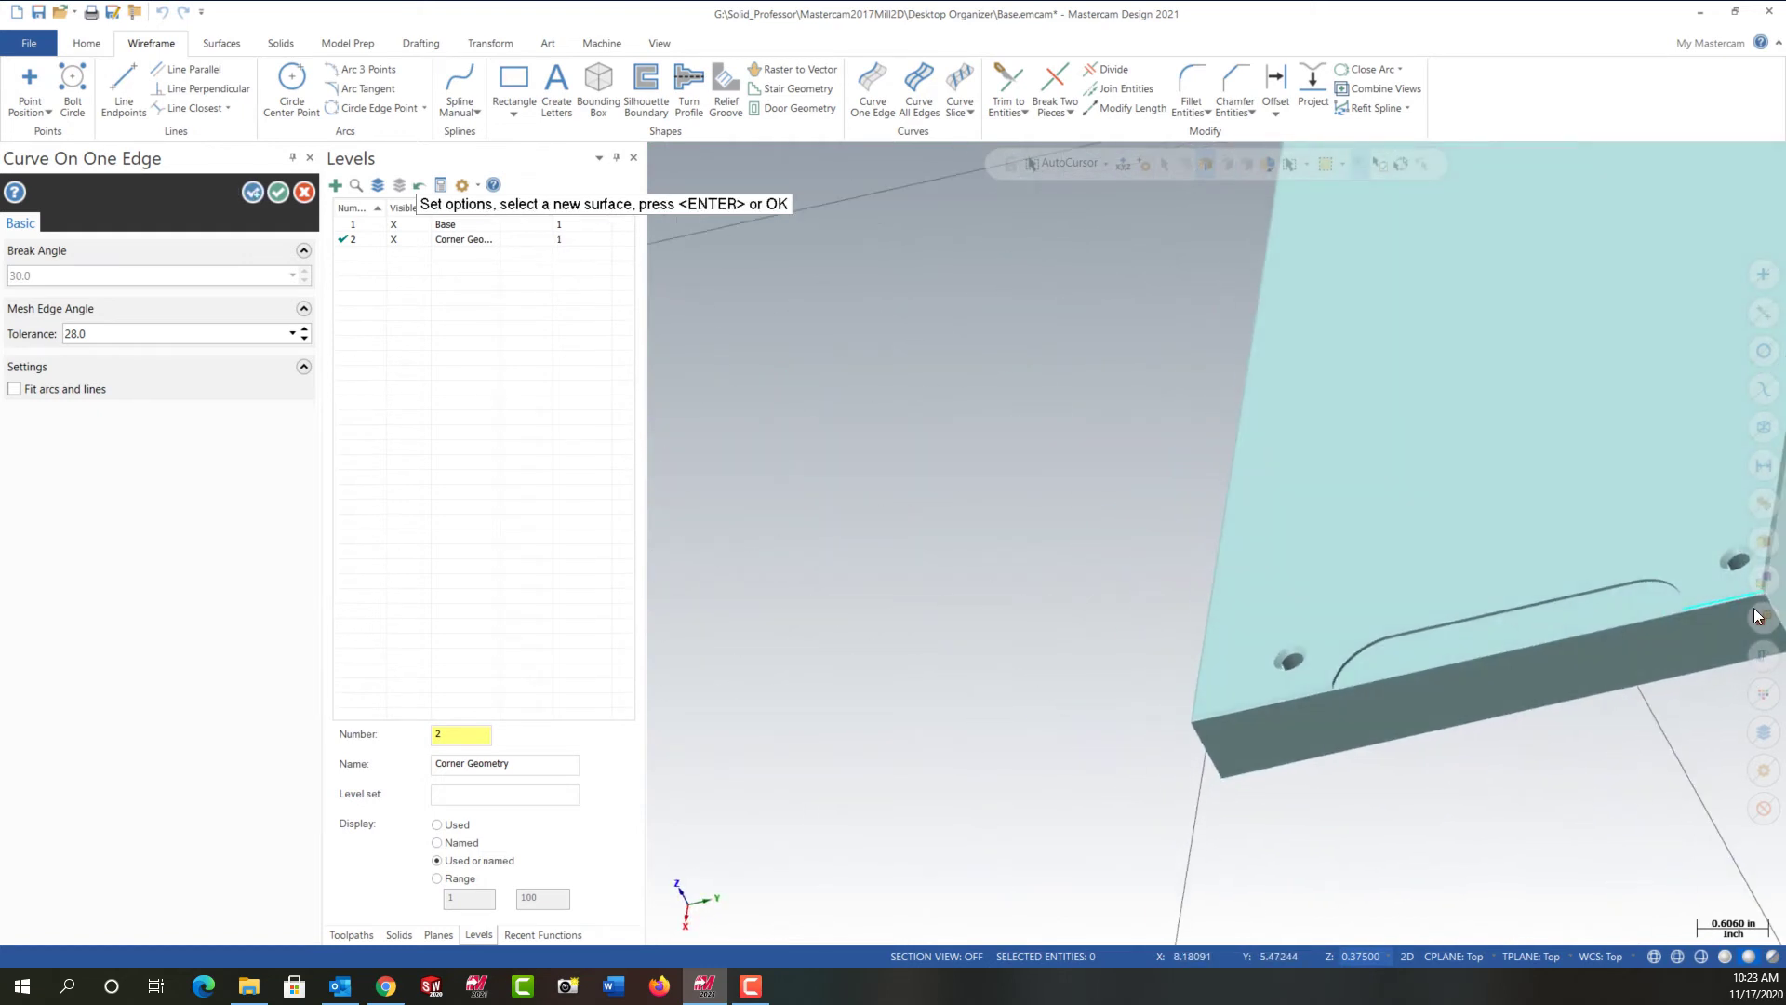
scroll(1645, 629, "up", 2)
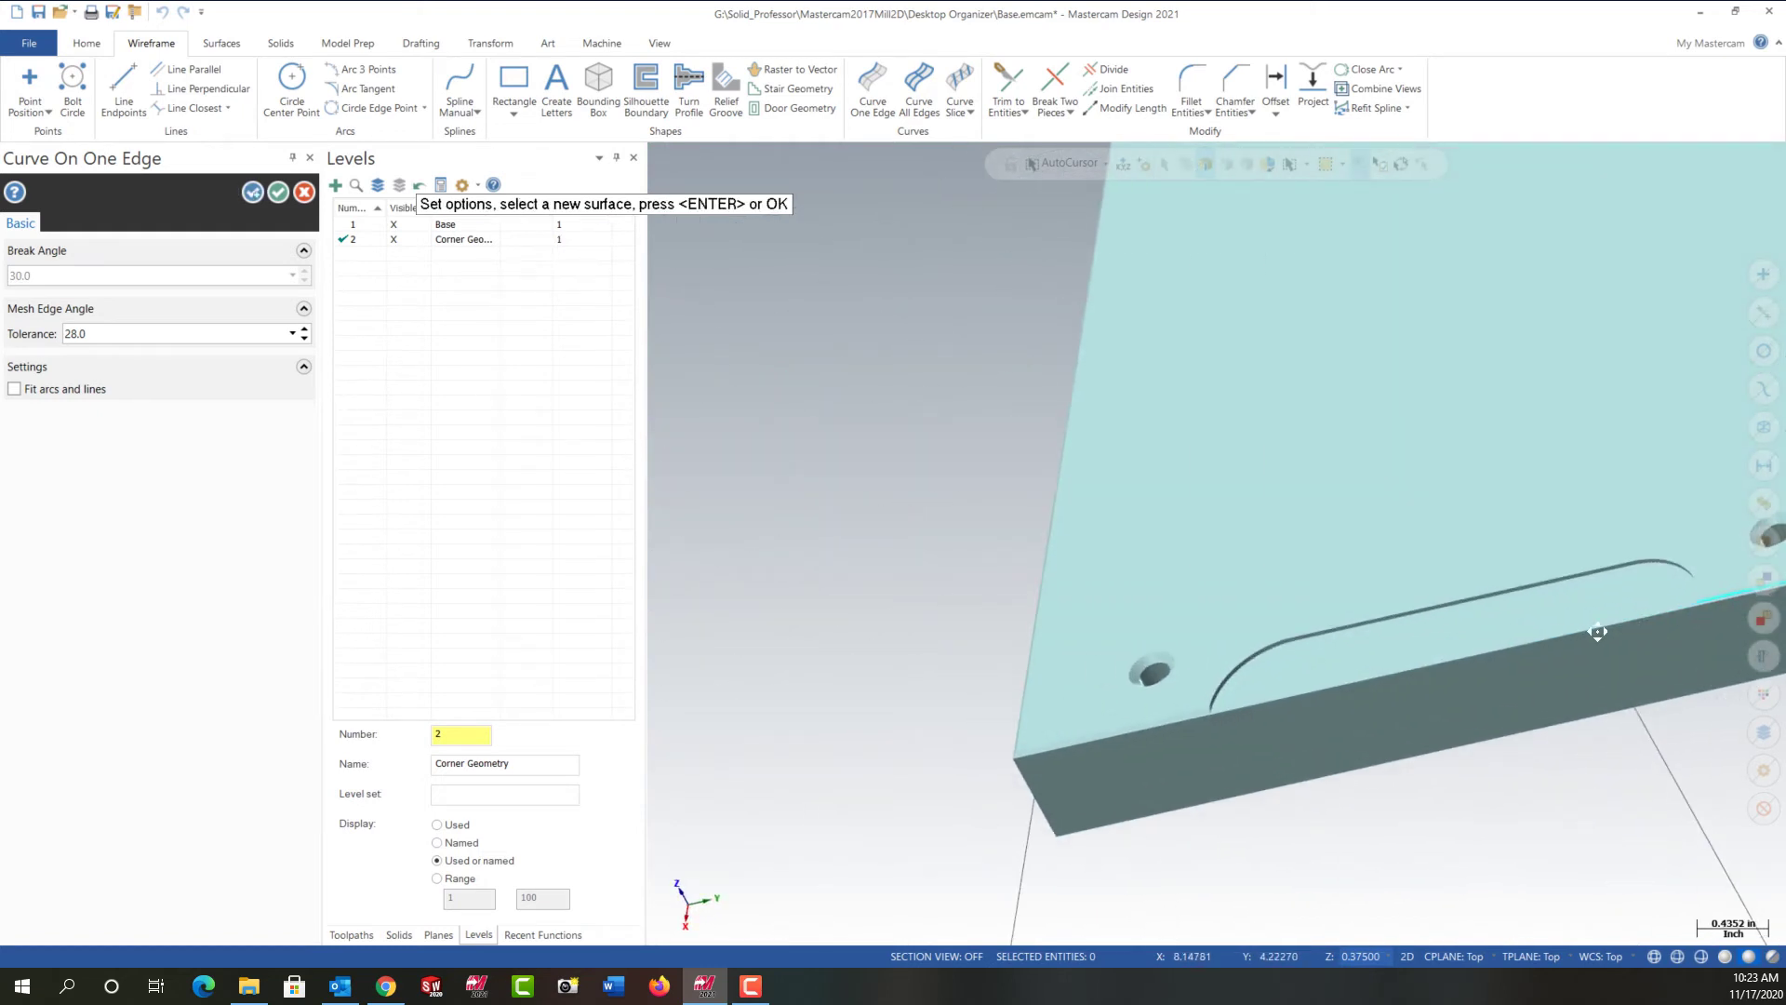
middle_click_drag(1594, 630, 1360, 649, "ctrl")
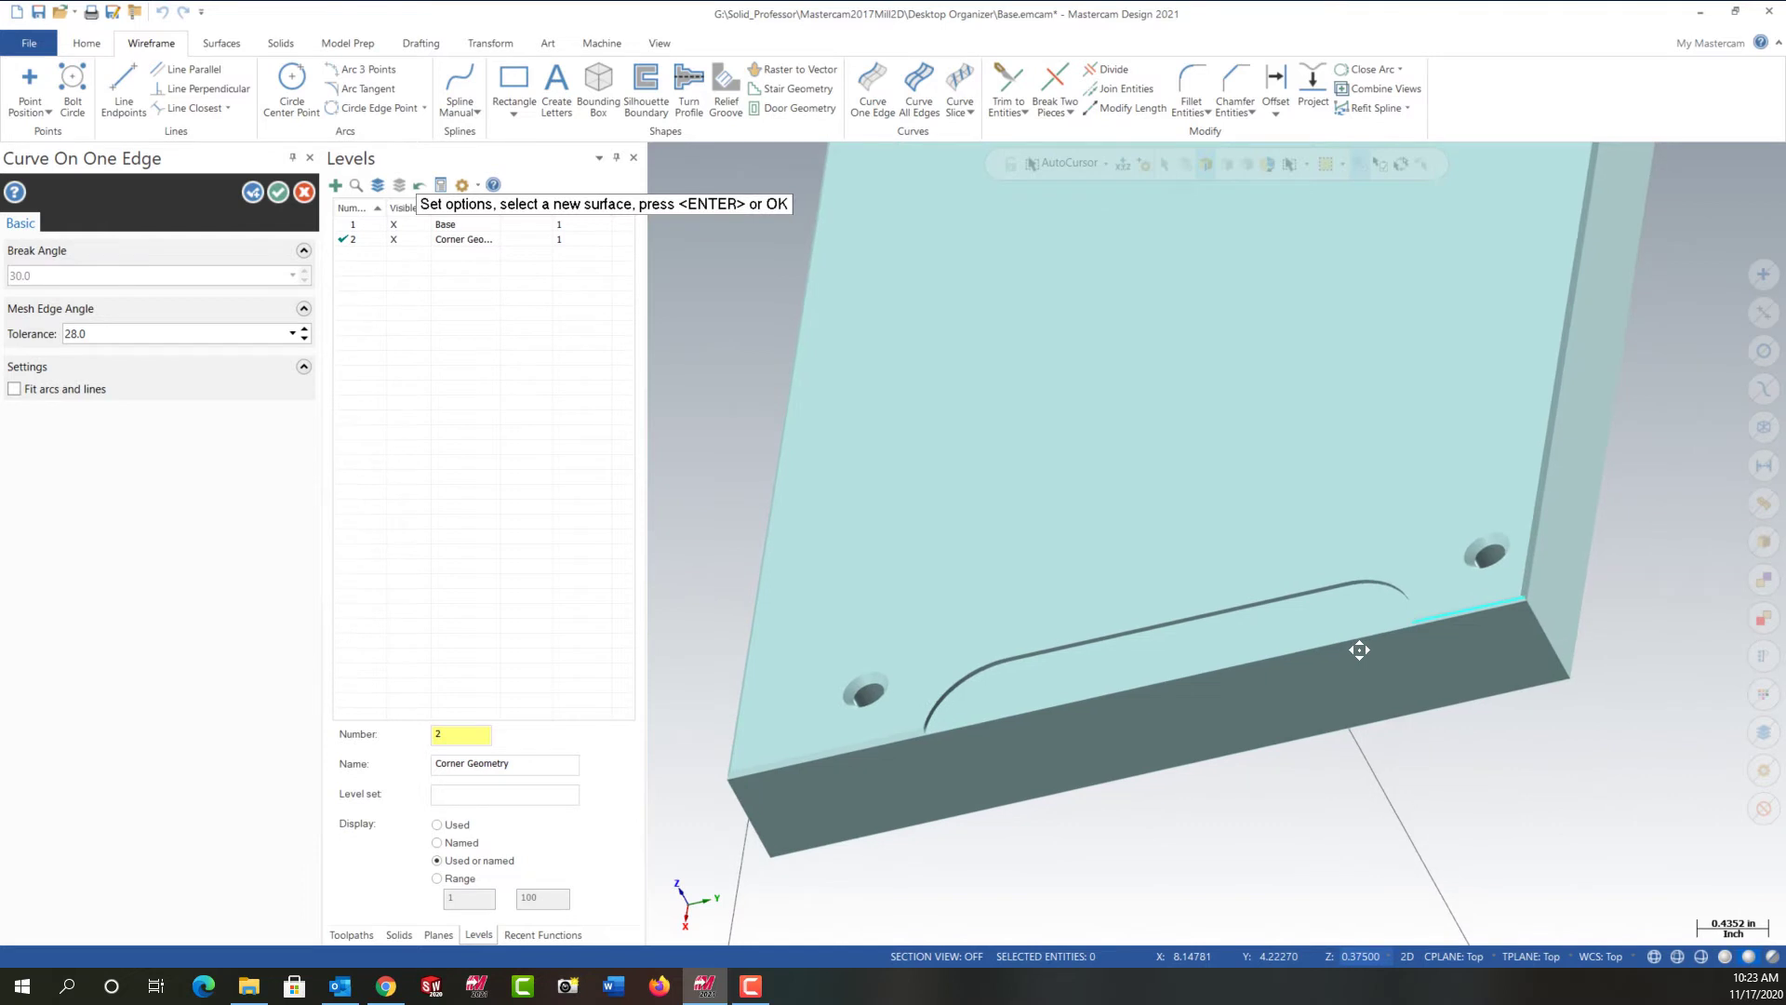
left_click(1531, 582)
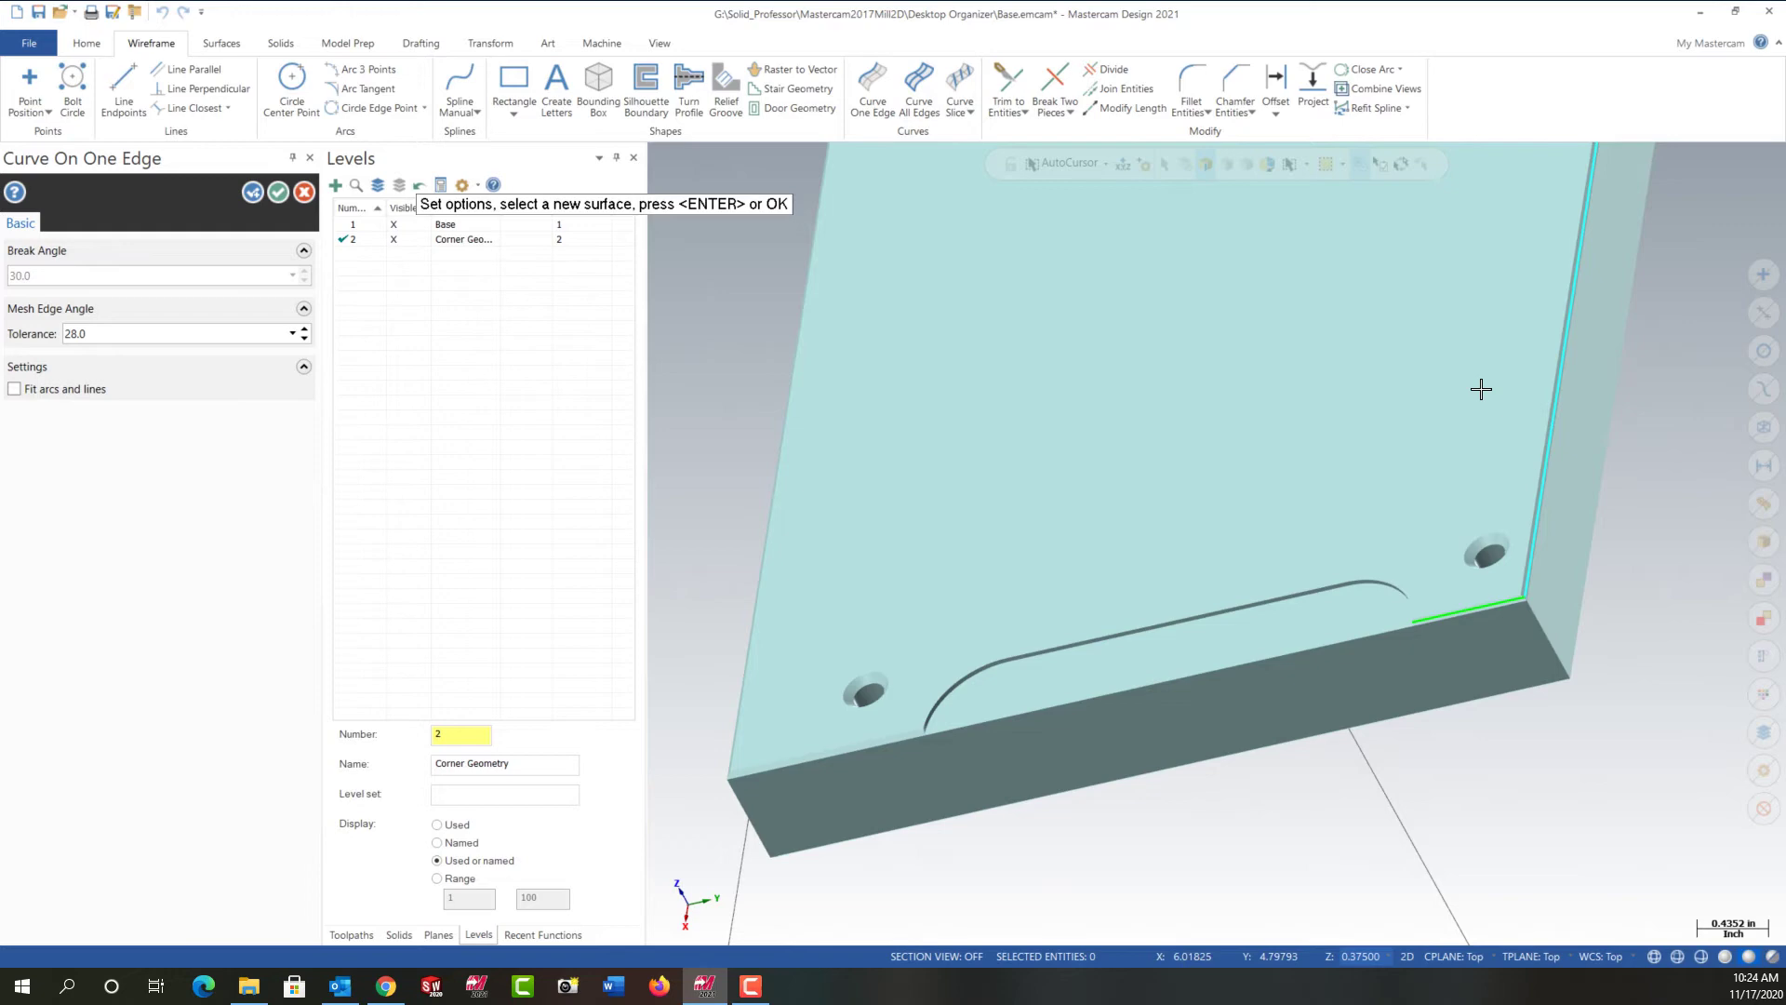
left_click(277, 193)
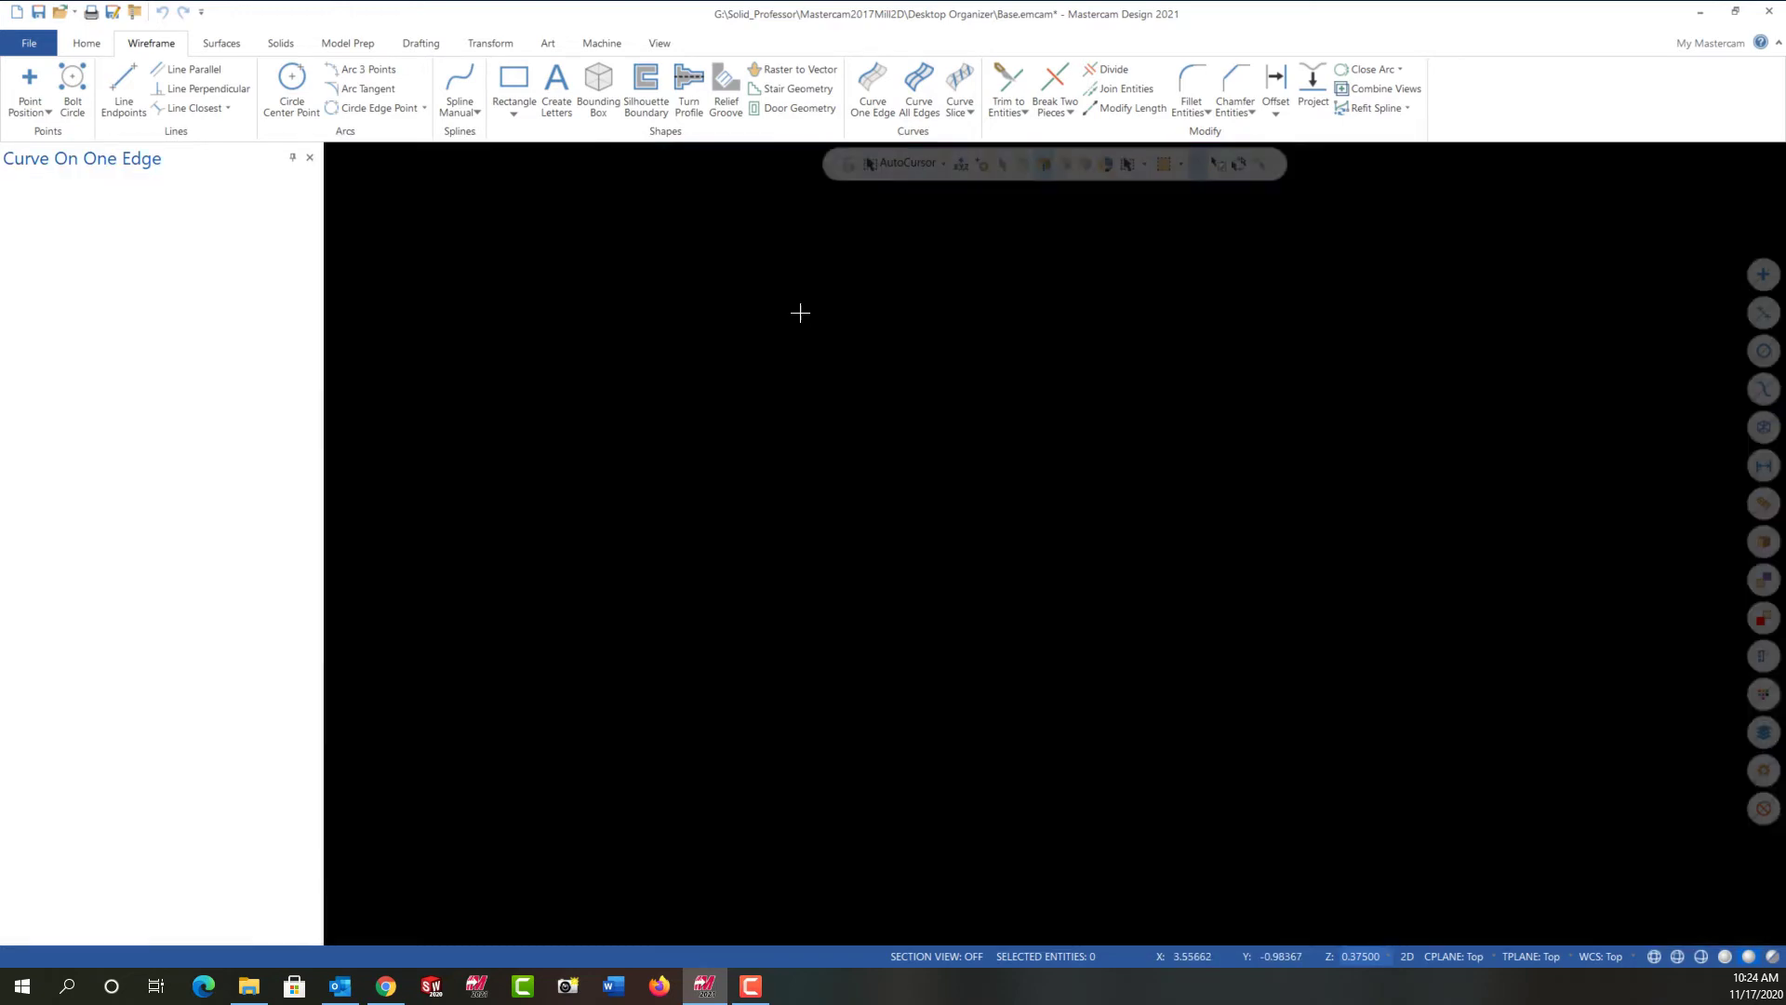
- Check the edge curves in Top and Front views, fitting the plate, then return to isometric
right_click(565, 316)
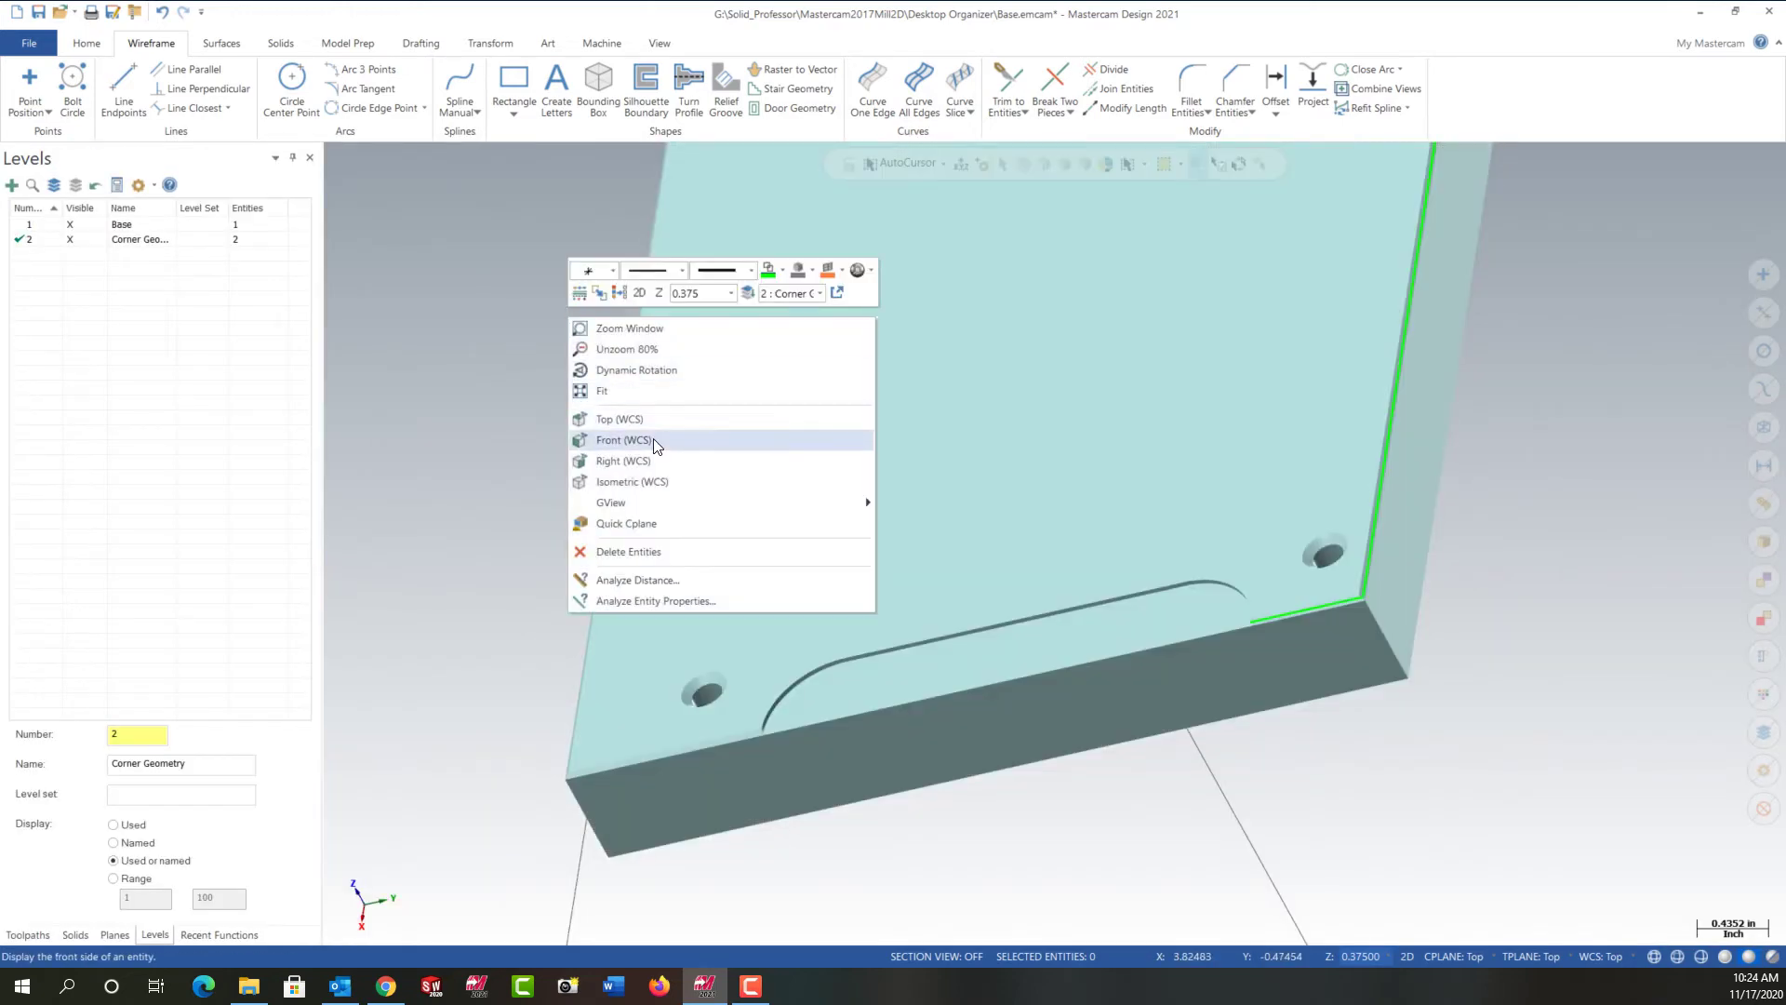
left_click(656, 480)
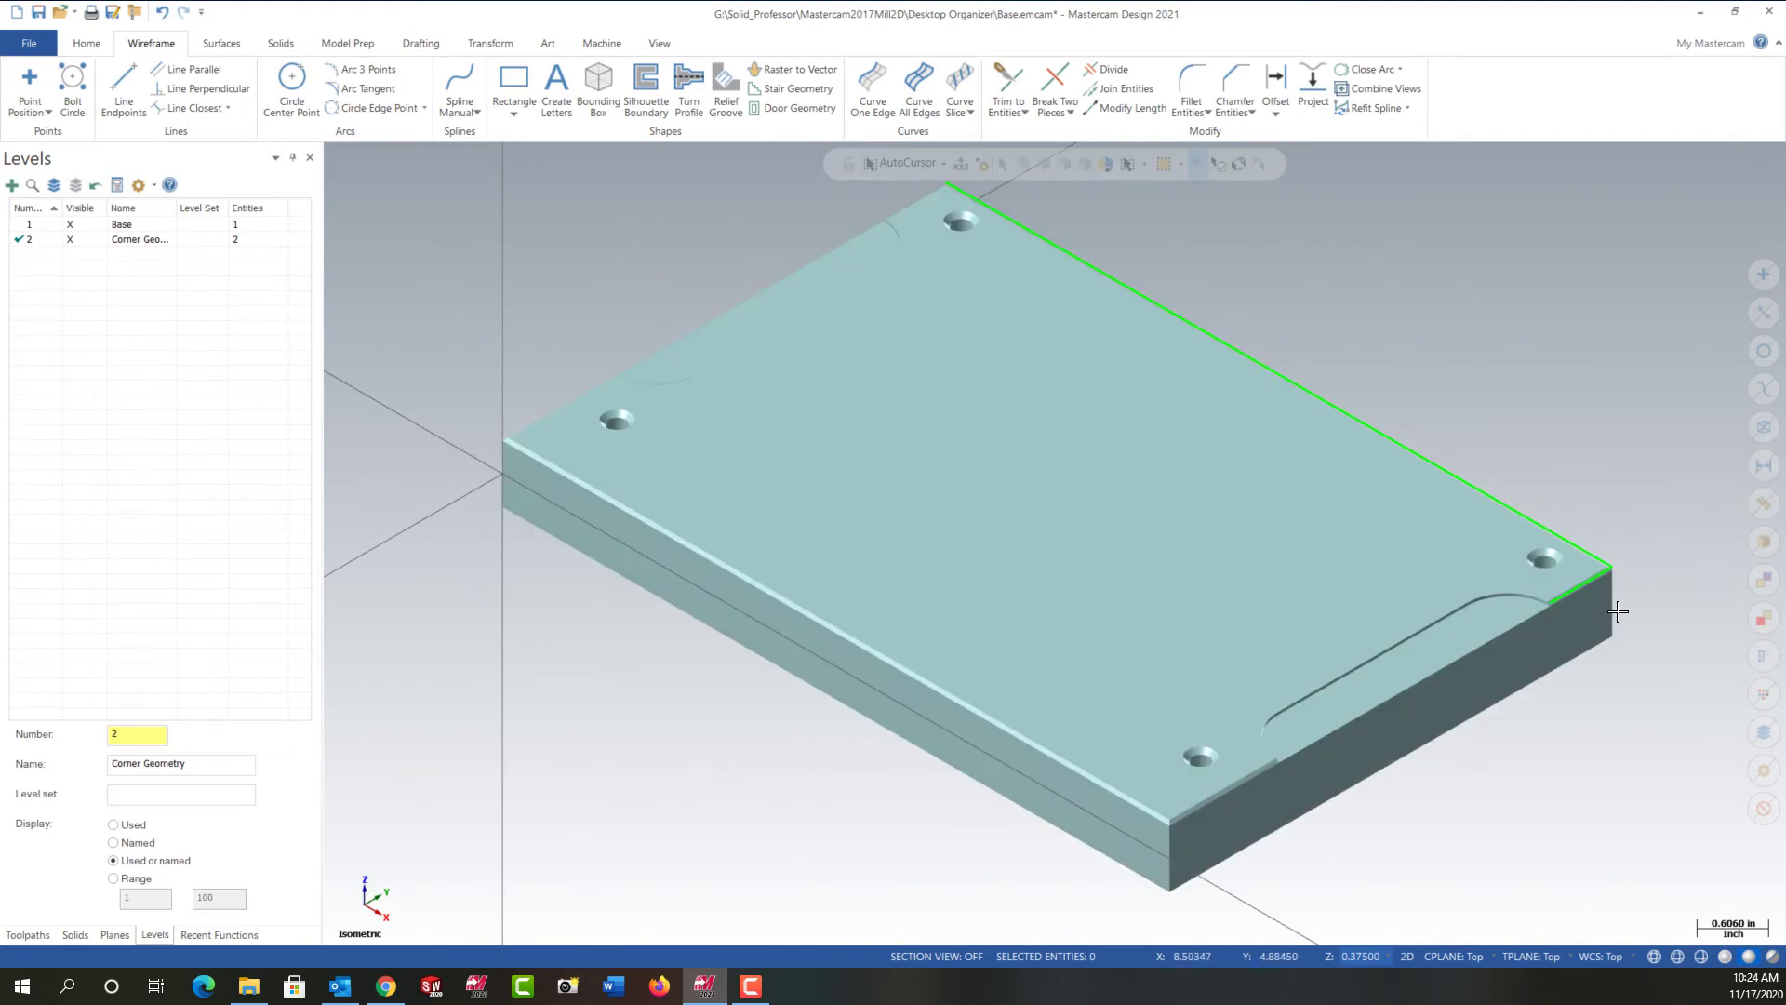
right_click(1578, 365)
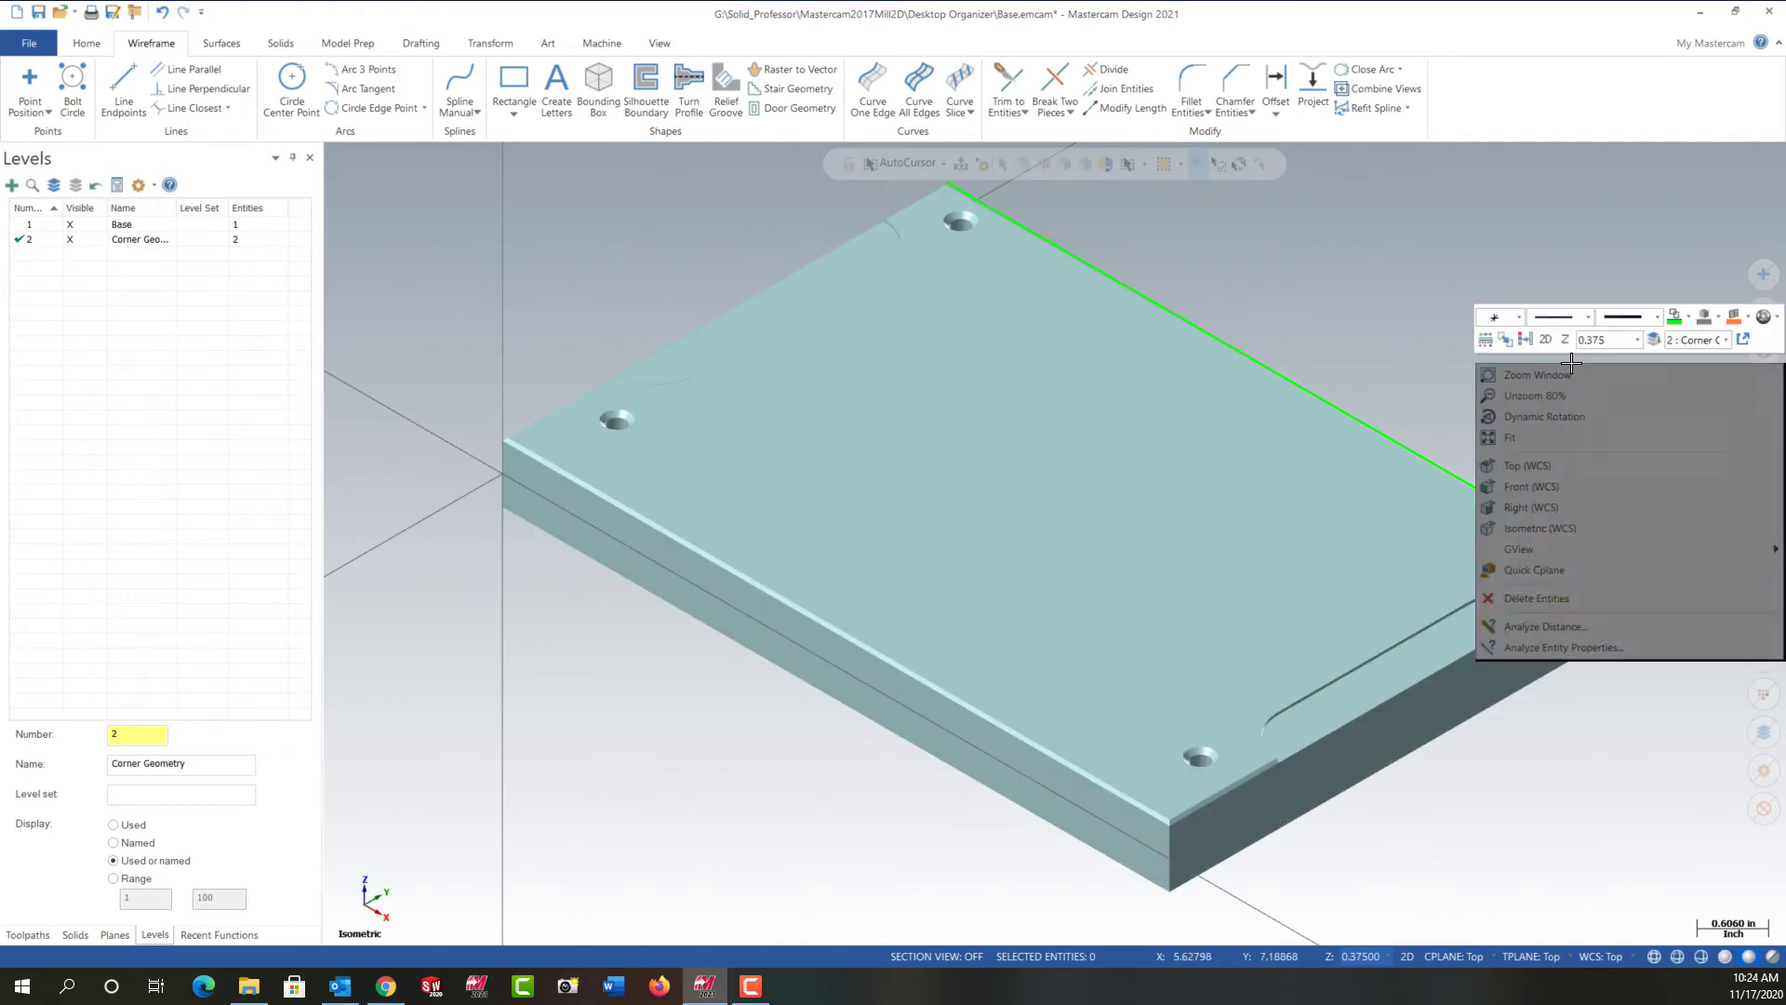
left_click(1533, 465)
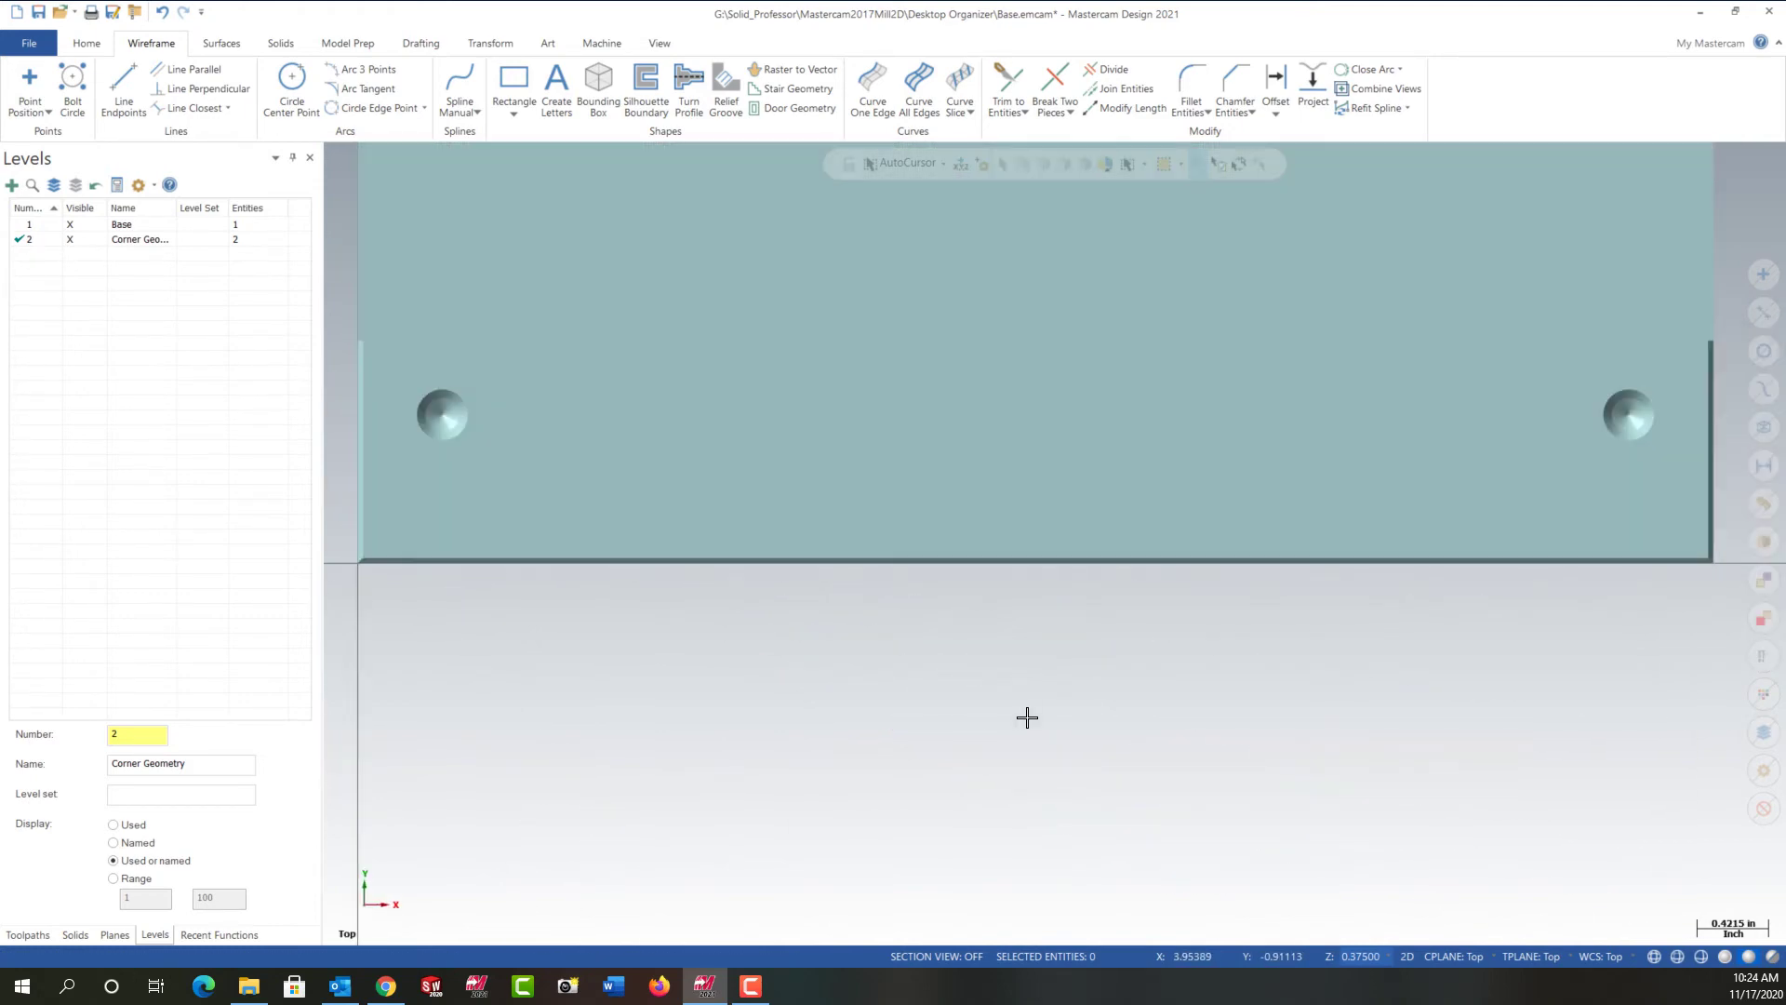
right_click(1025, 717)
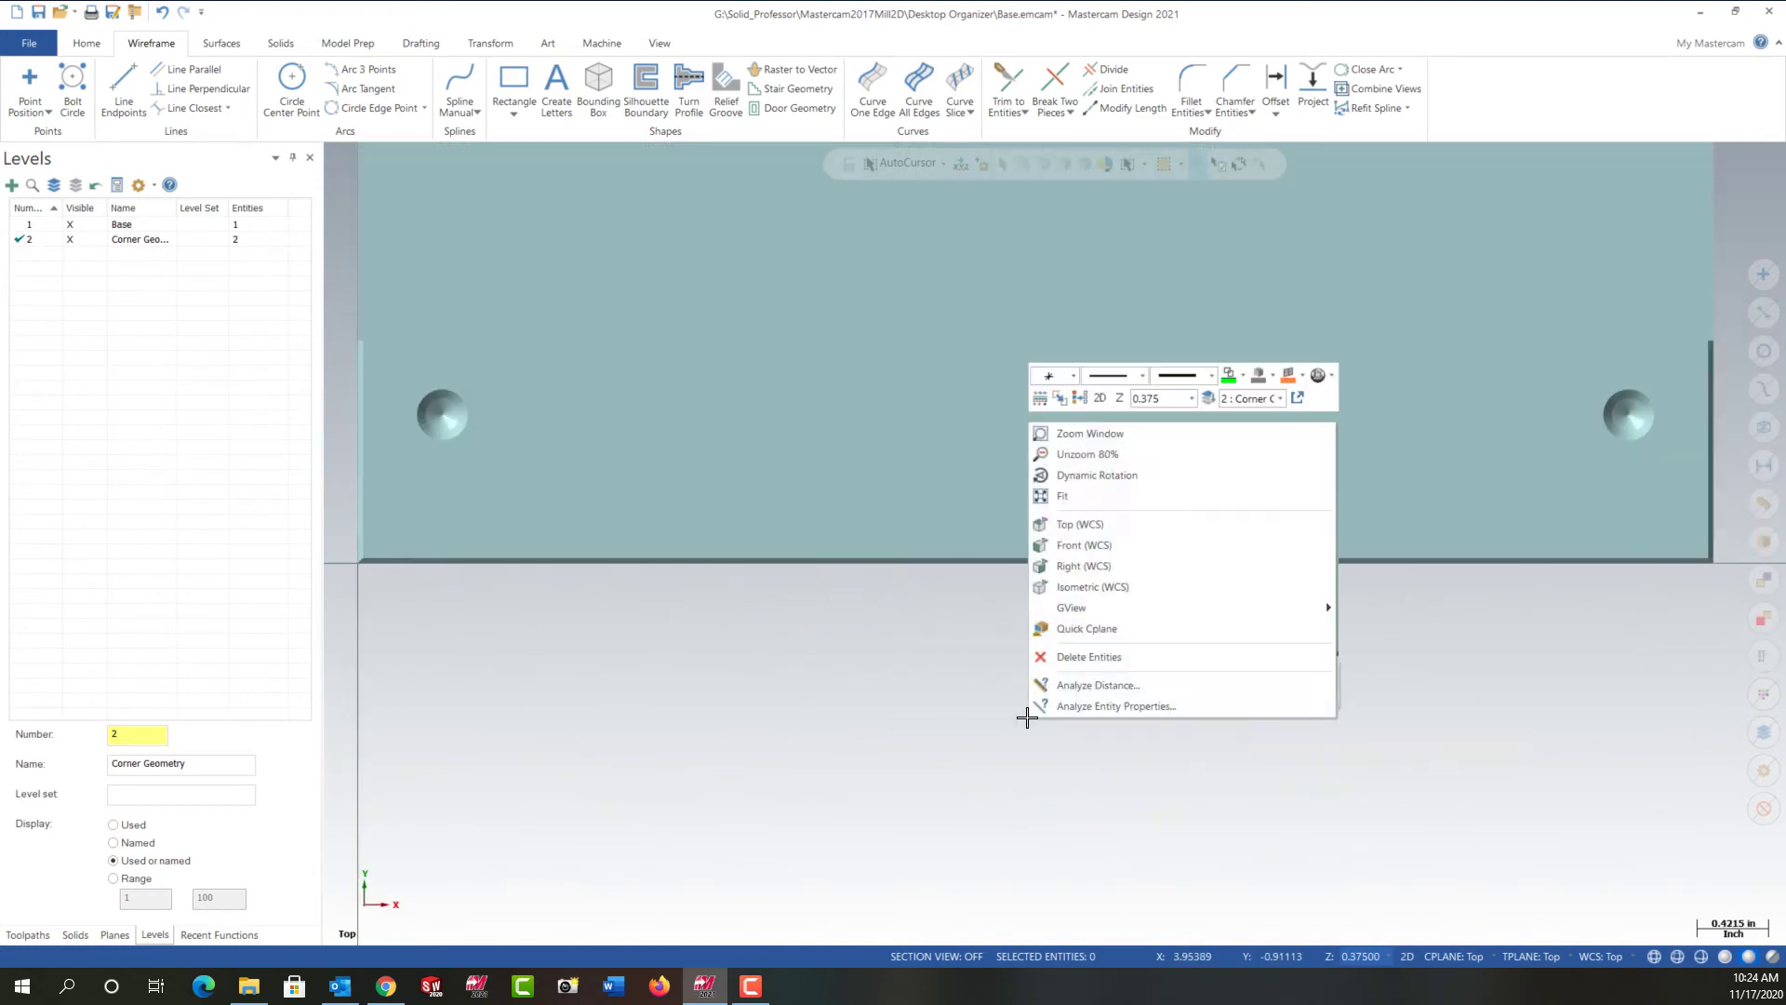
left_click(1070, 501)
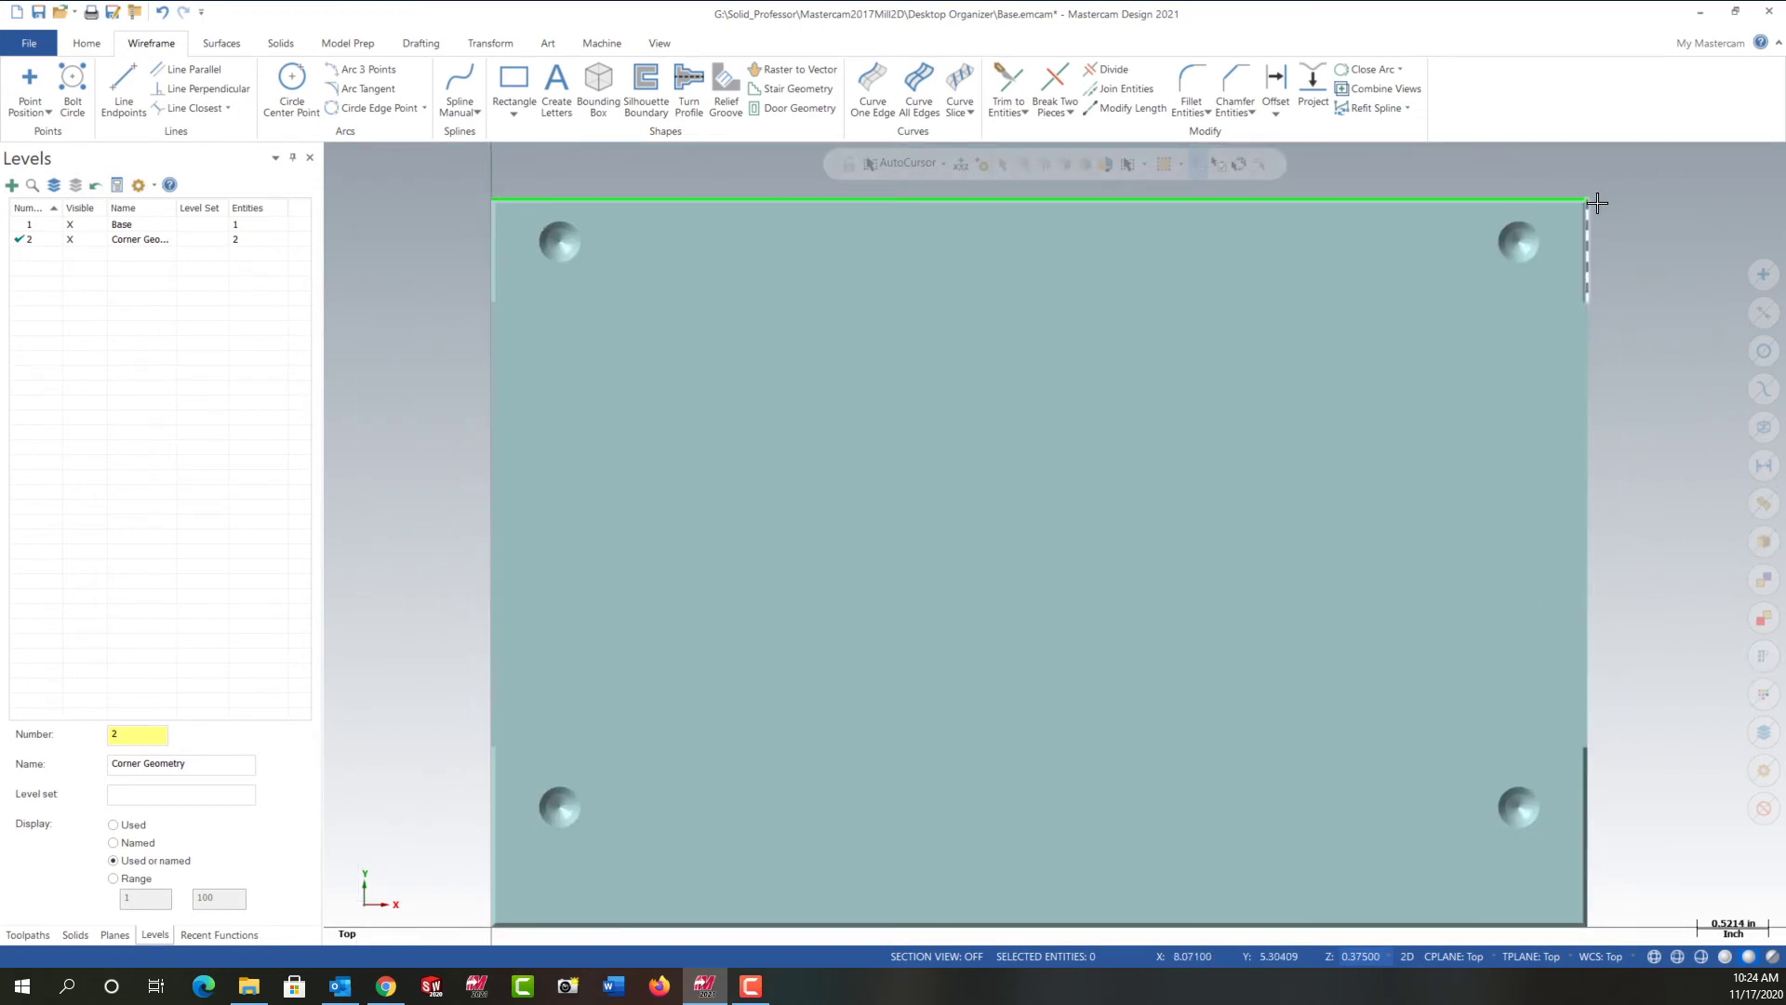
right_click(1642, 382)
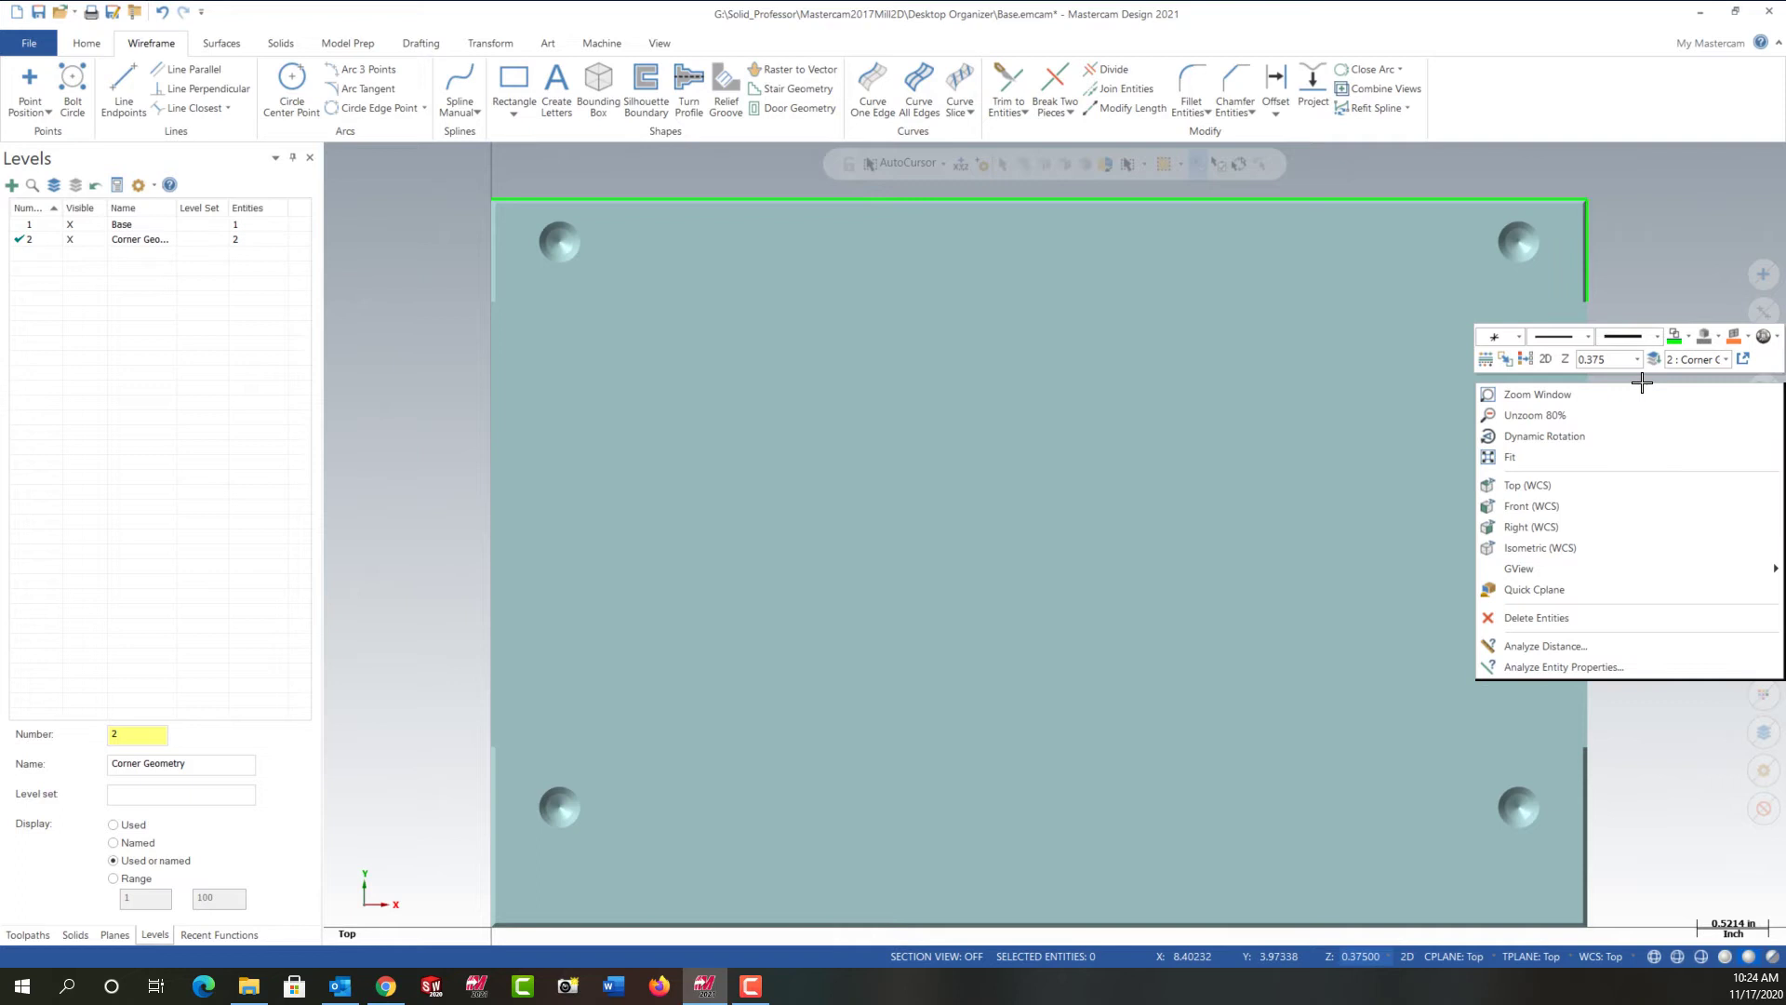
left_click(1538, 503)
key("alt+2")
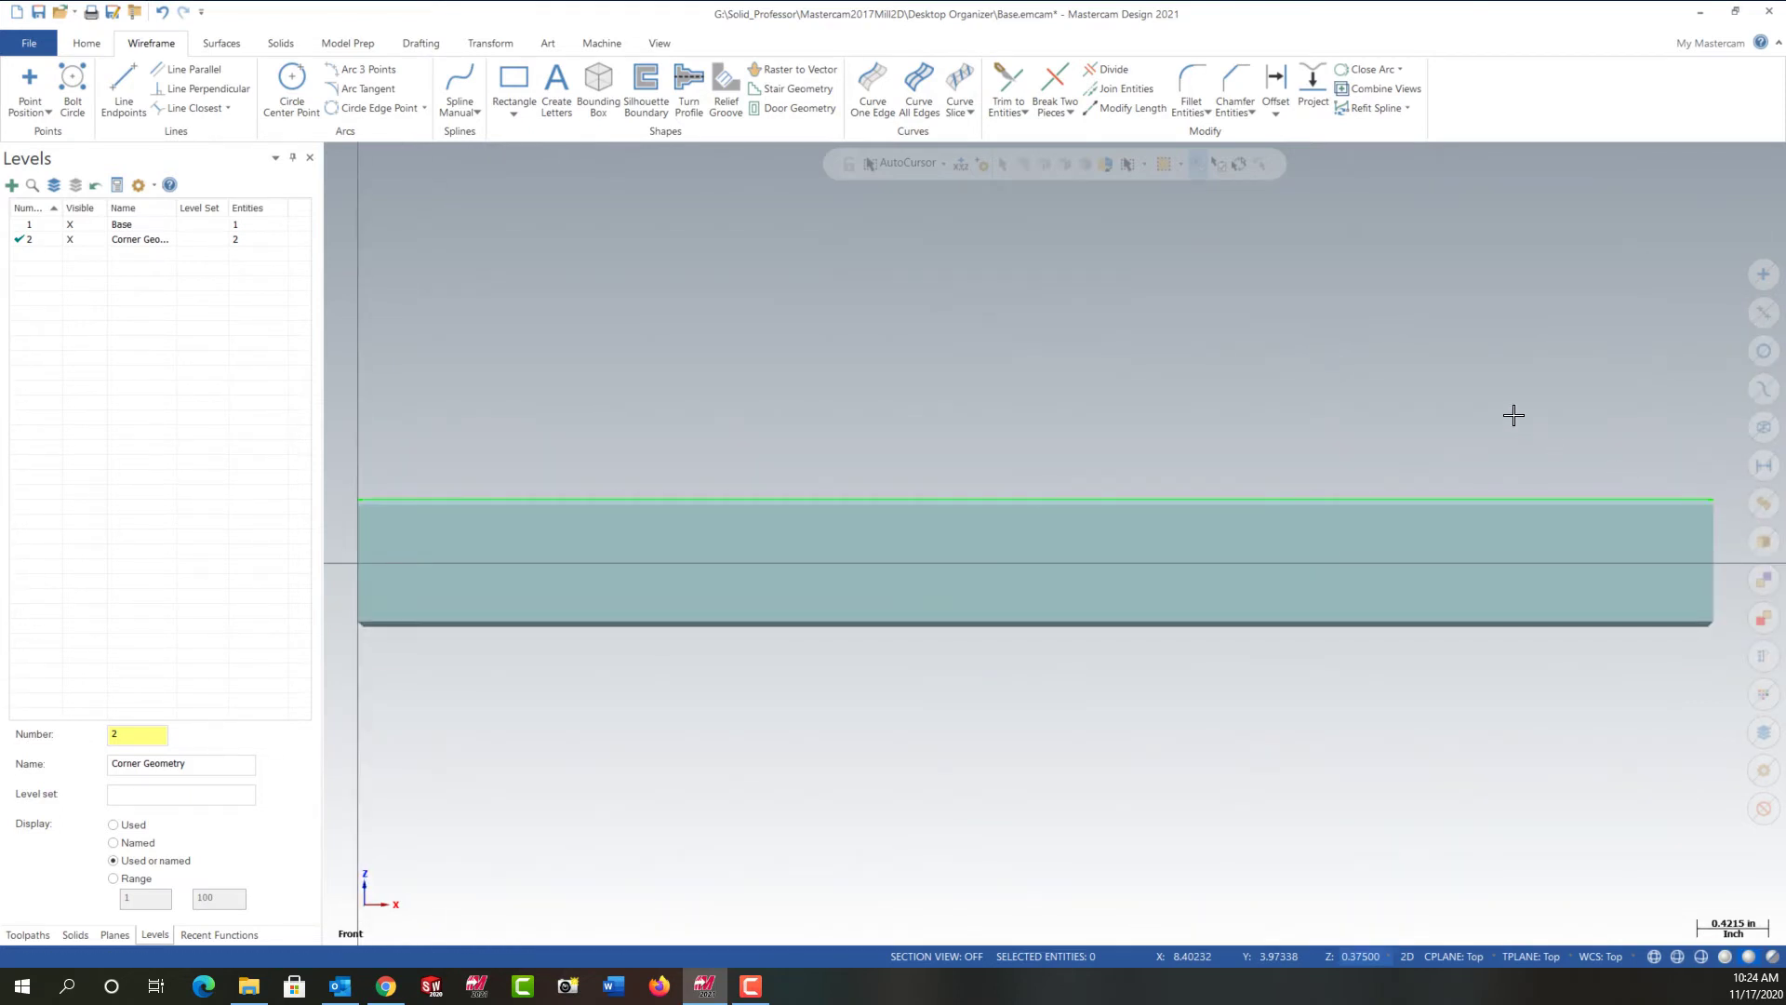
right_click(1307, 351)
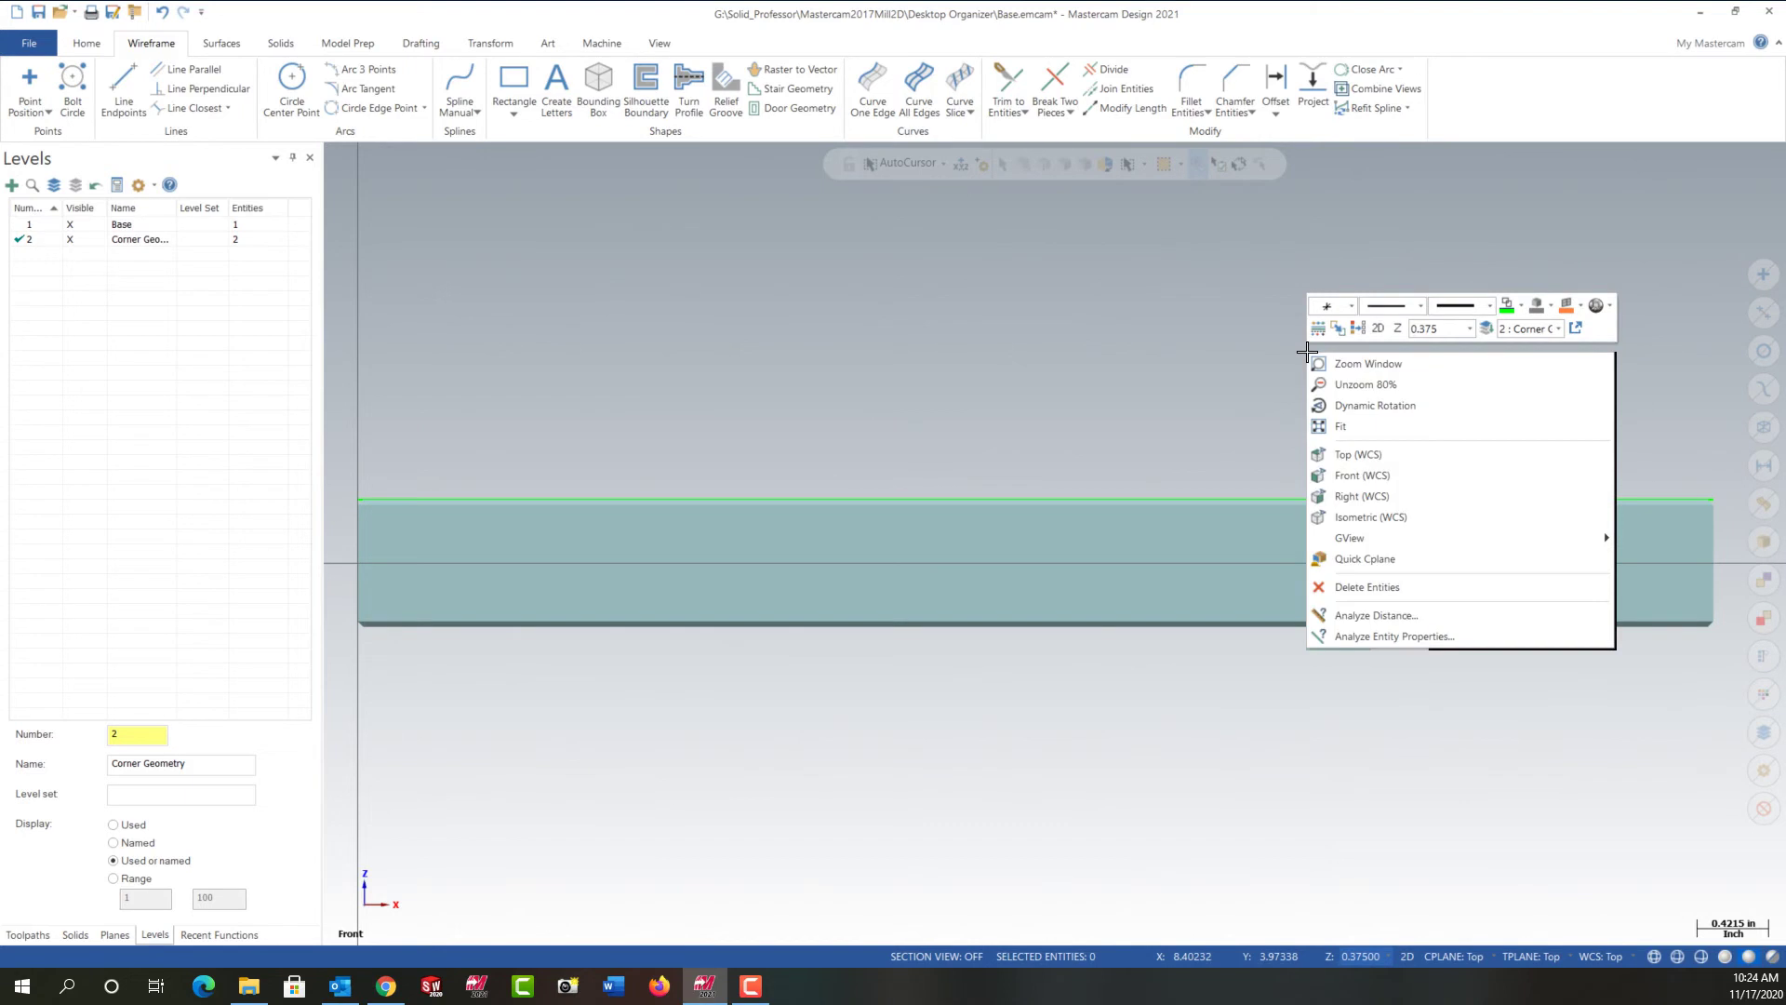
left_click(1362, 515)
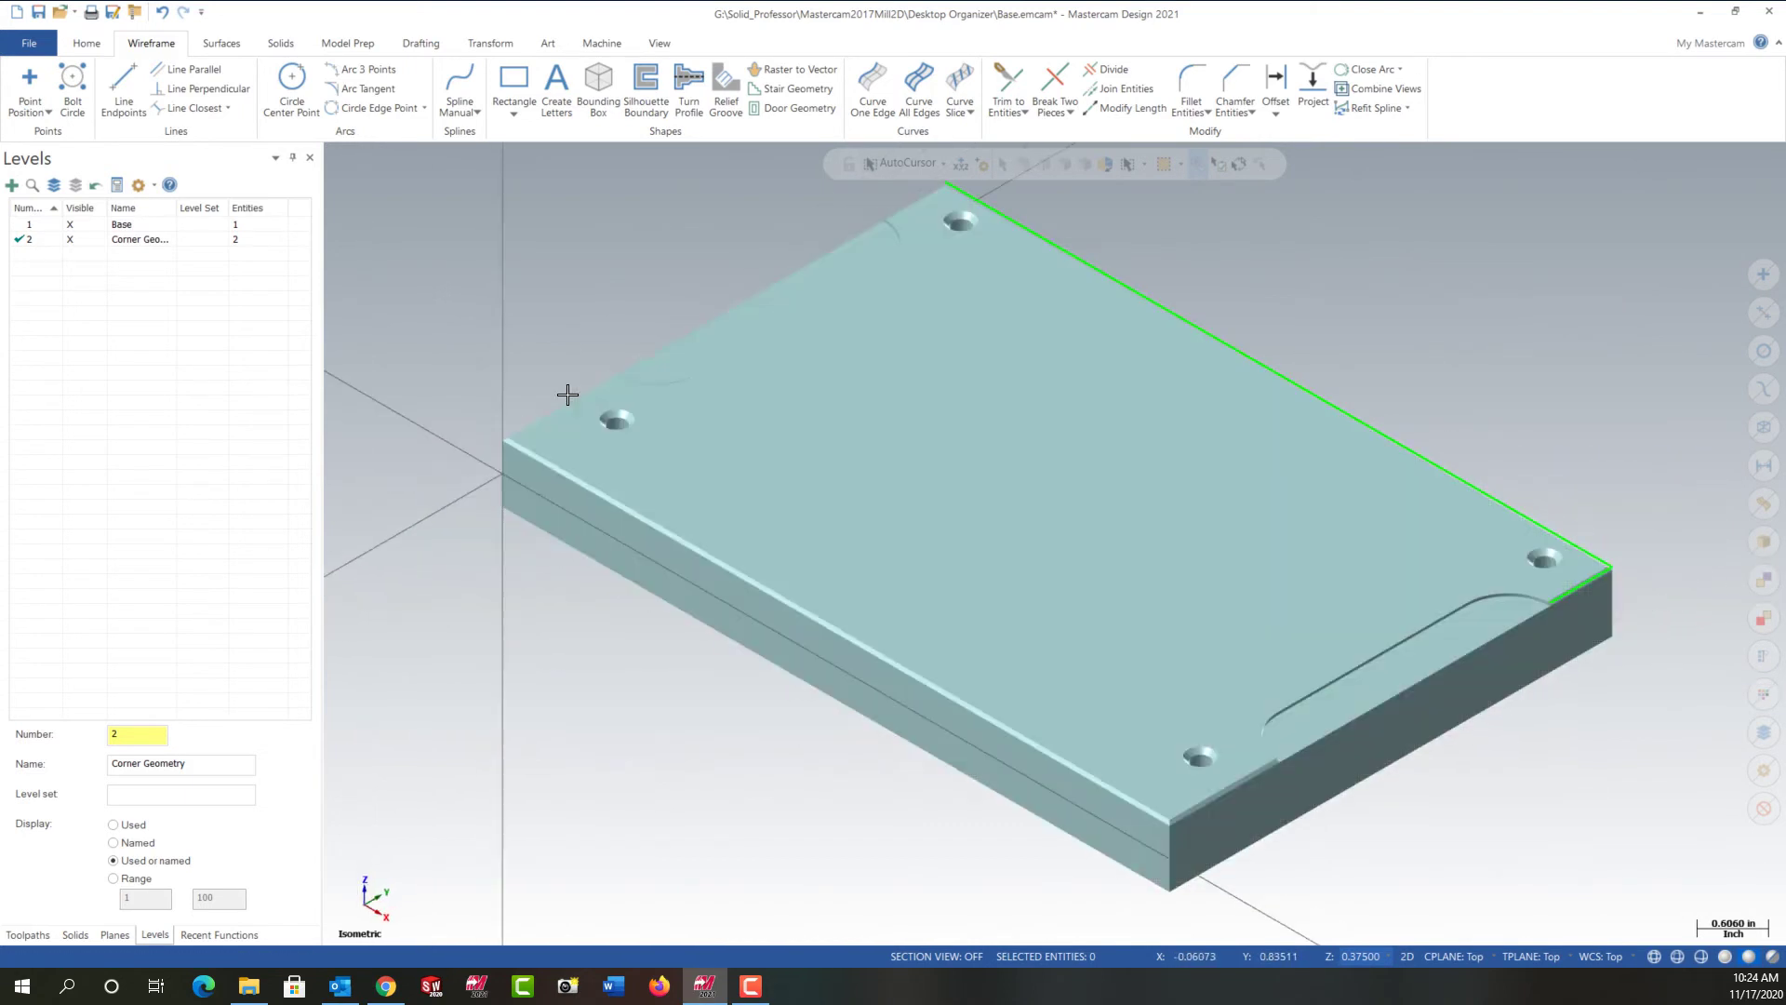
- Move the base plate so its picked top corner sits at the origin, then fit the view
left_click(491, 44)
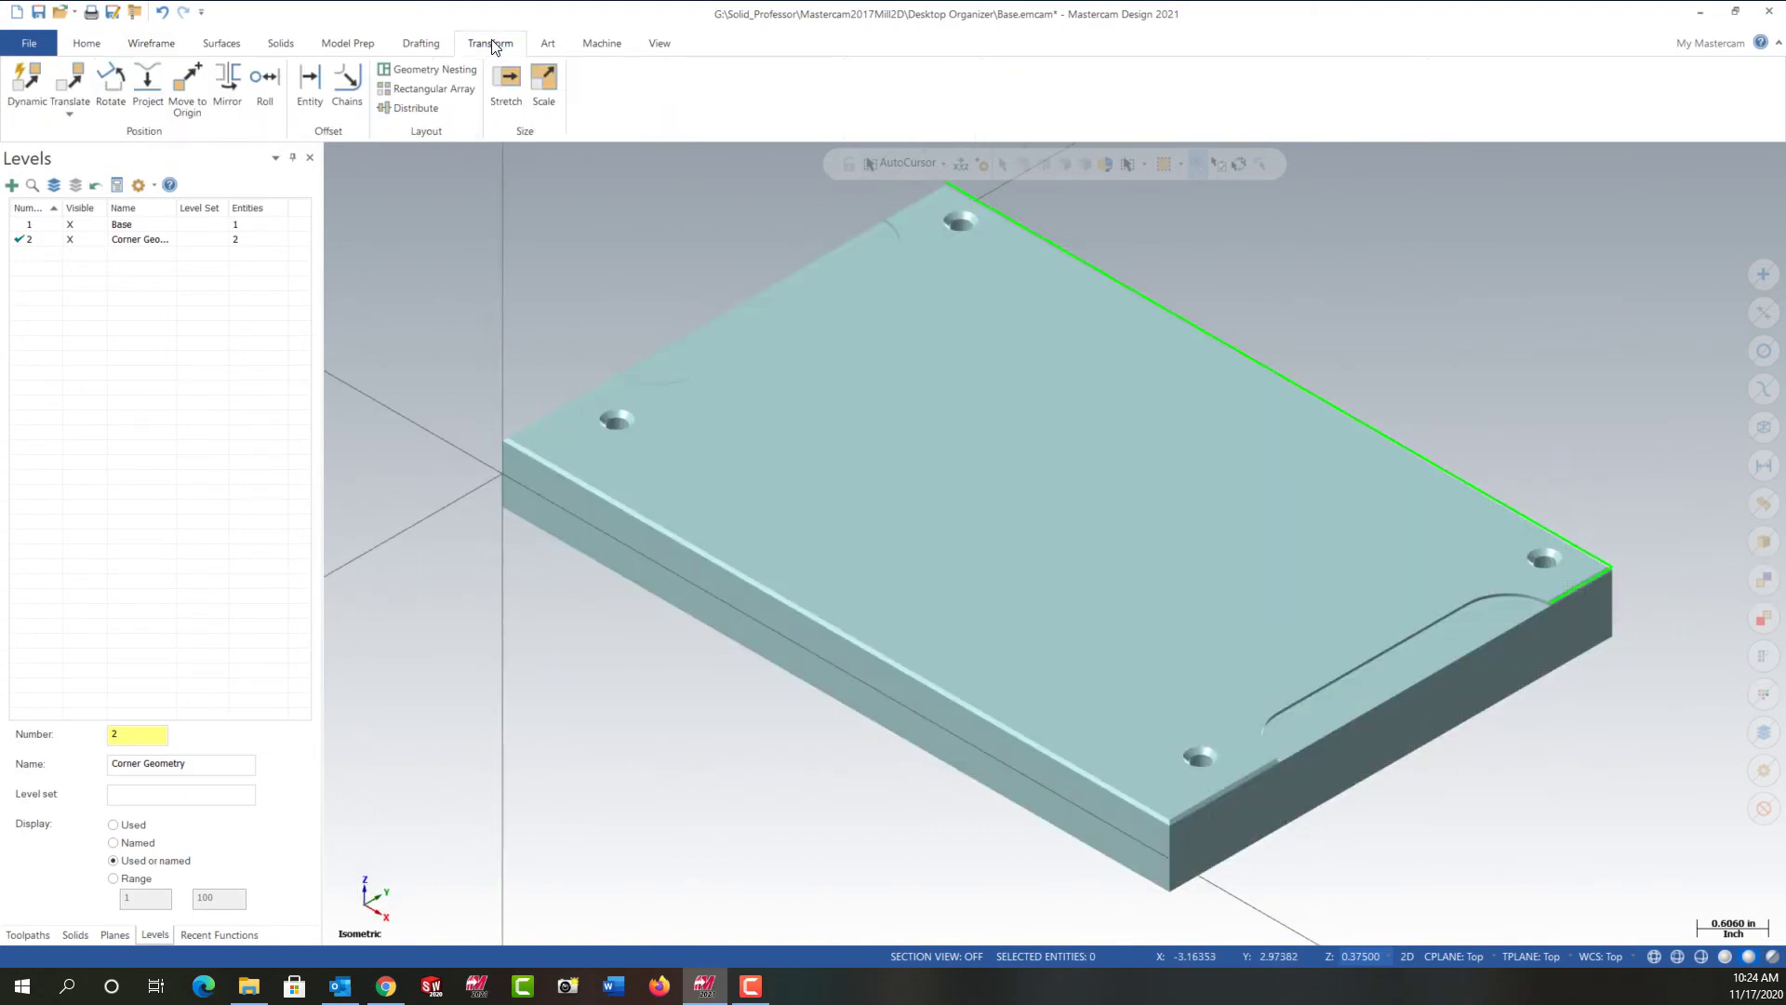
left_click(192, 88)
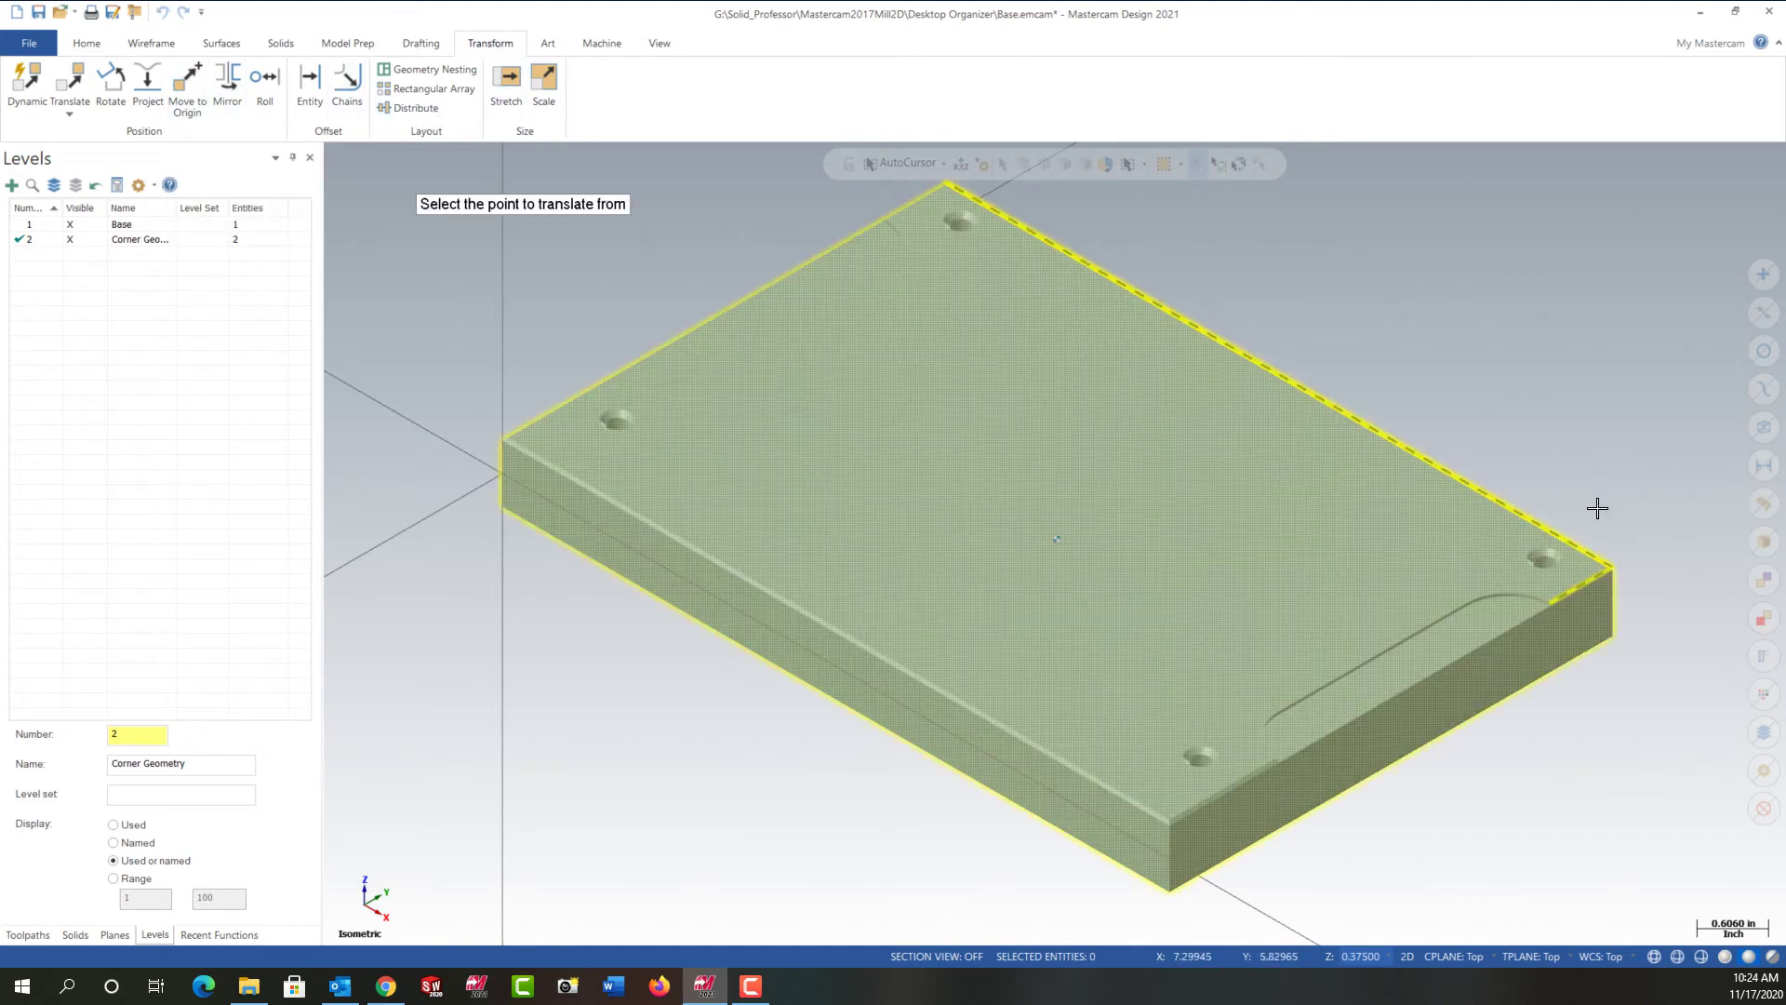
left_click(1615, 569)
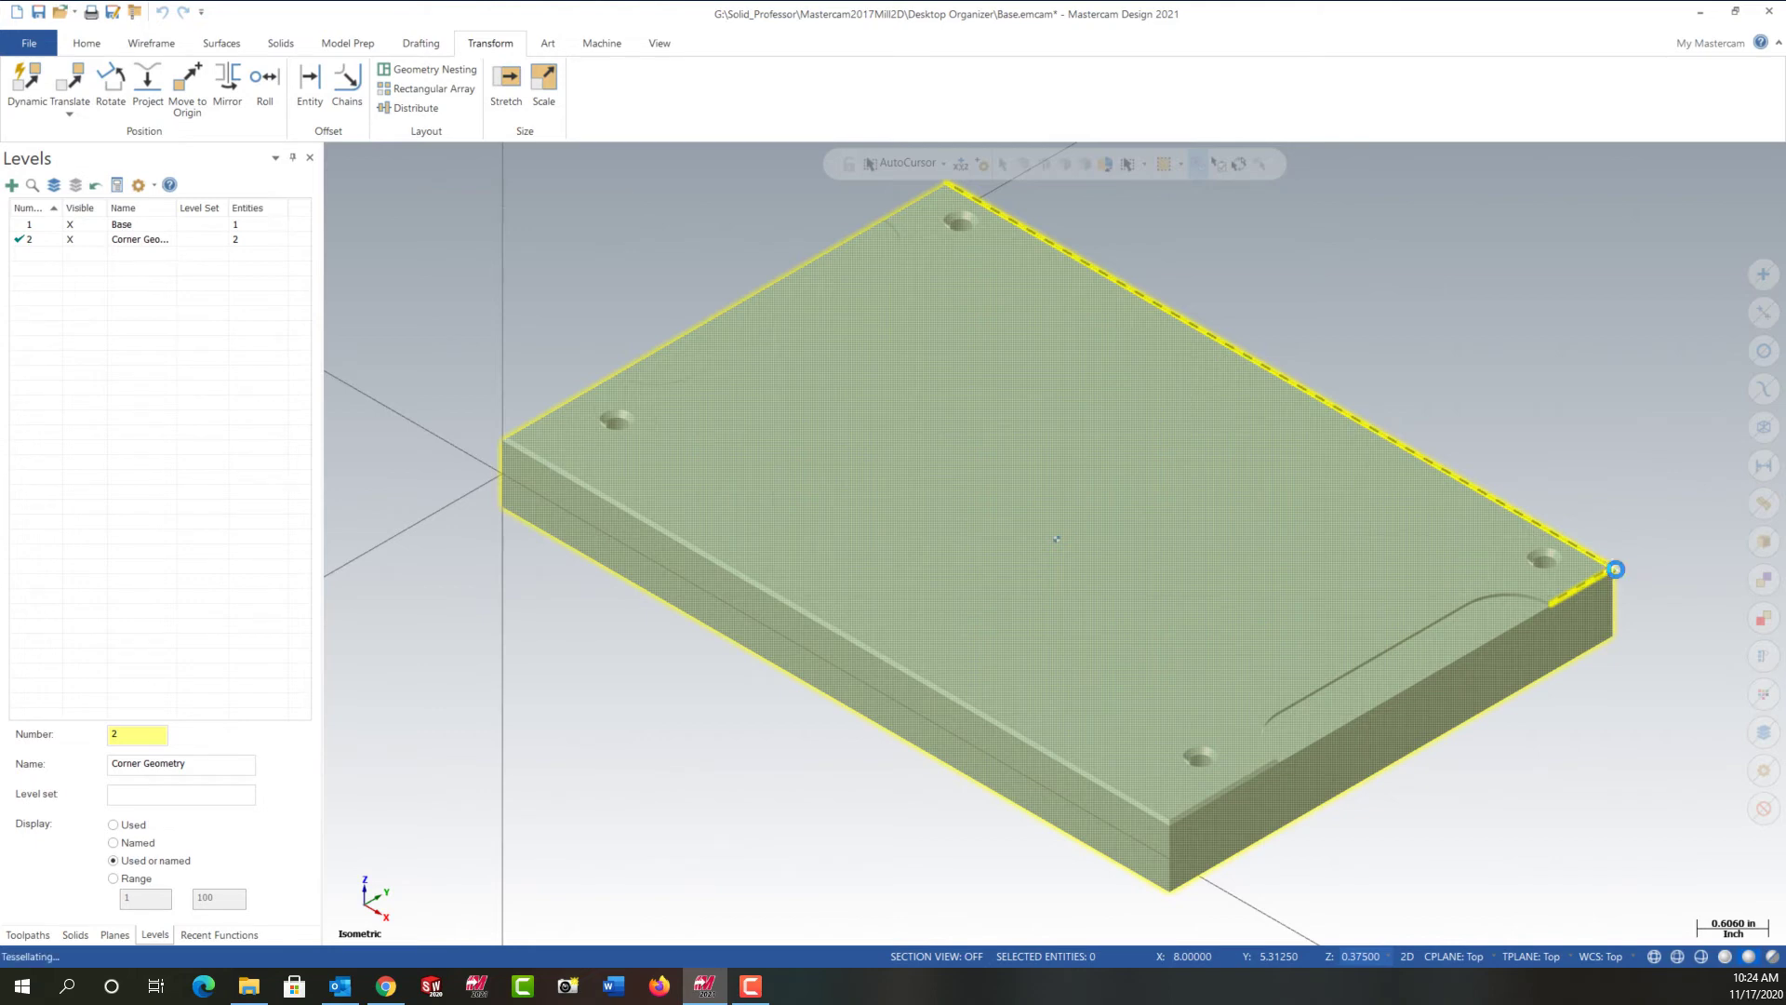
right_click(1025, 459)
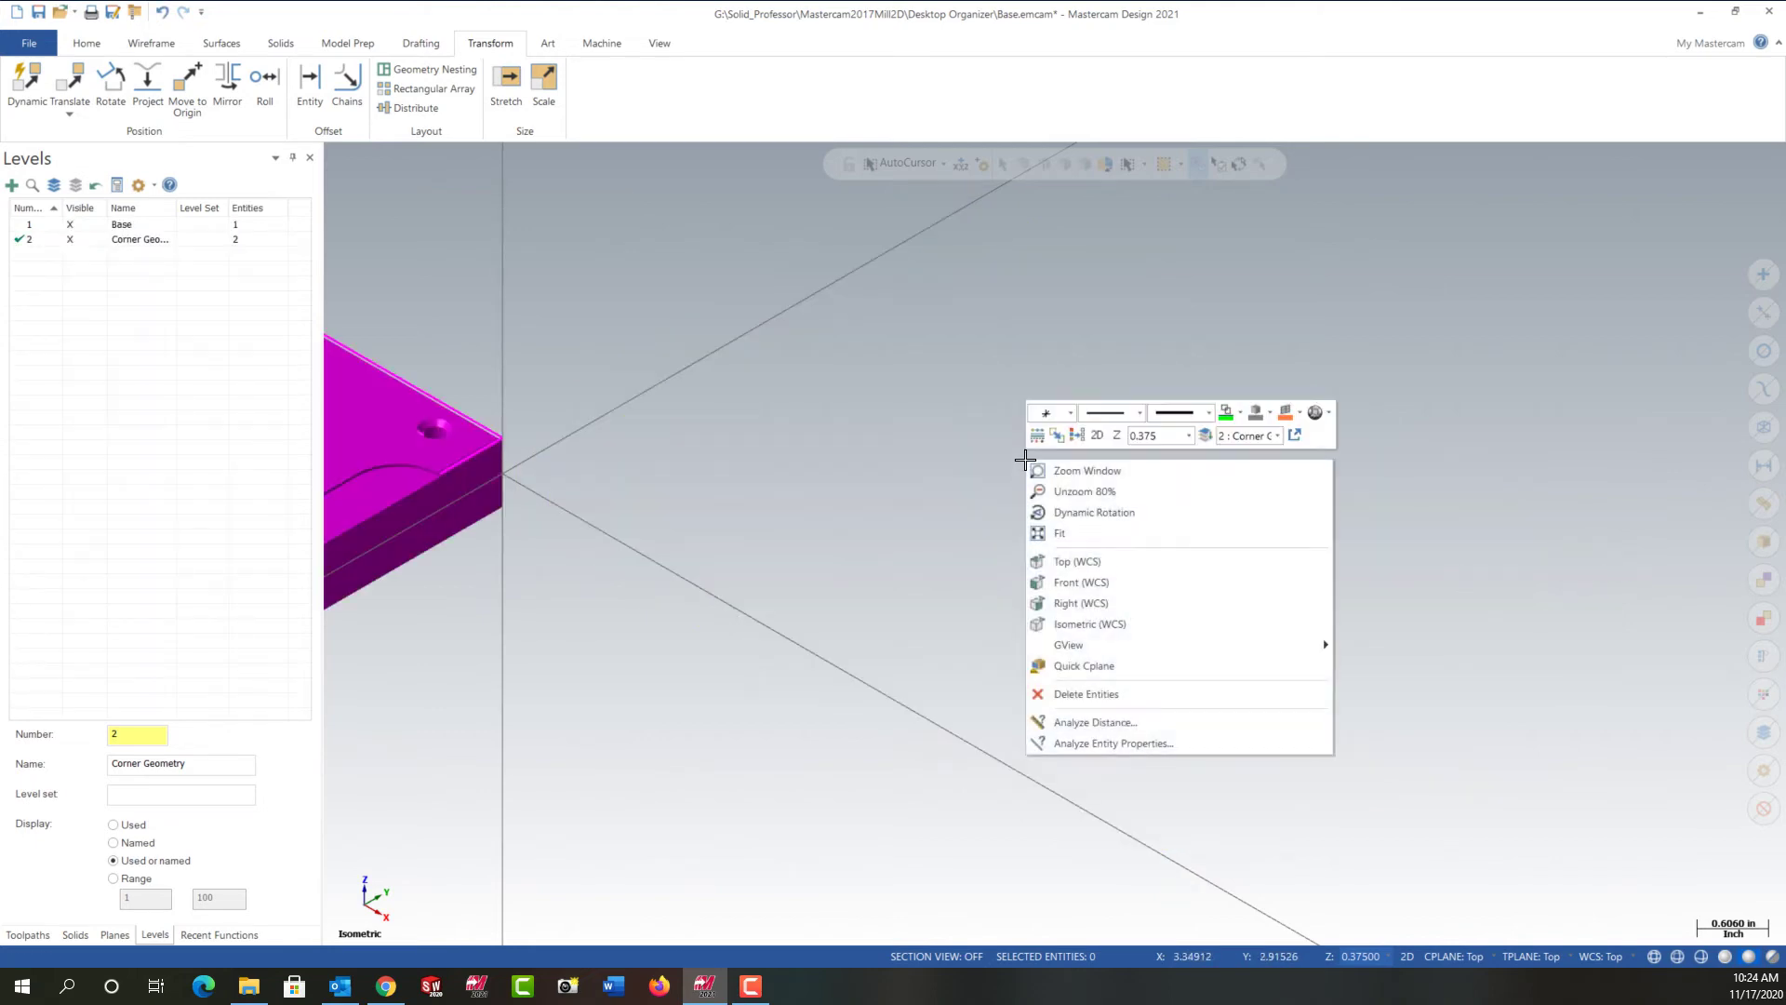
left_click(1060, 533)
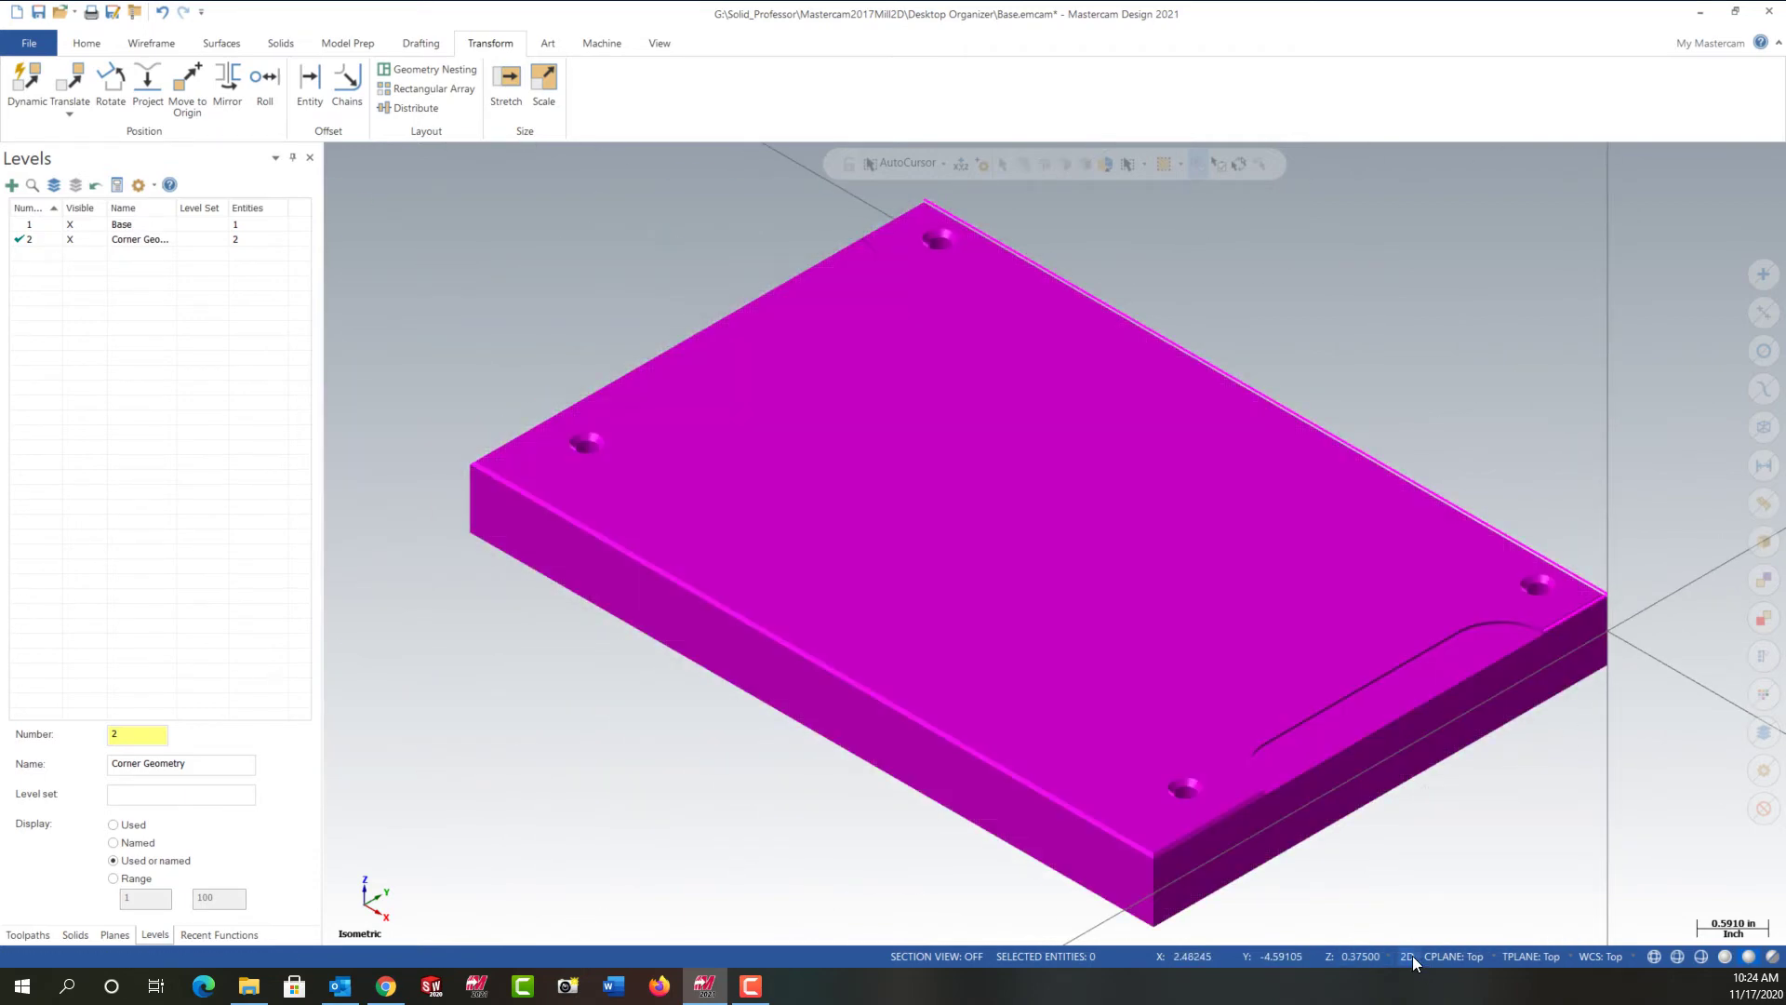
right_click(1444, 291)
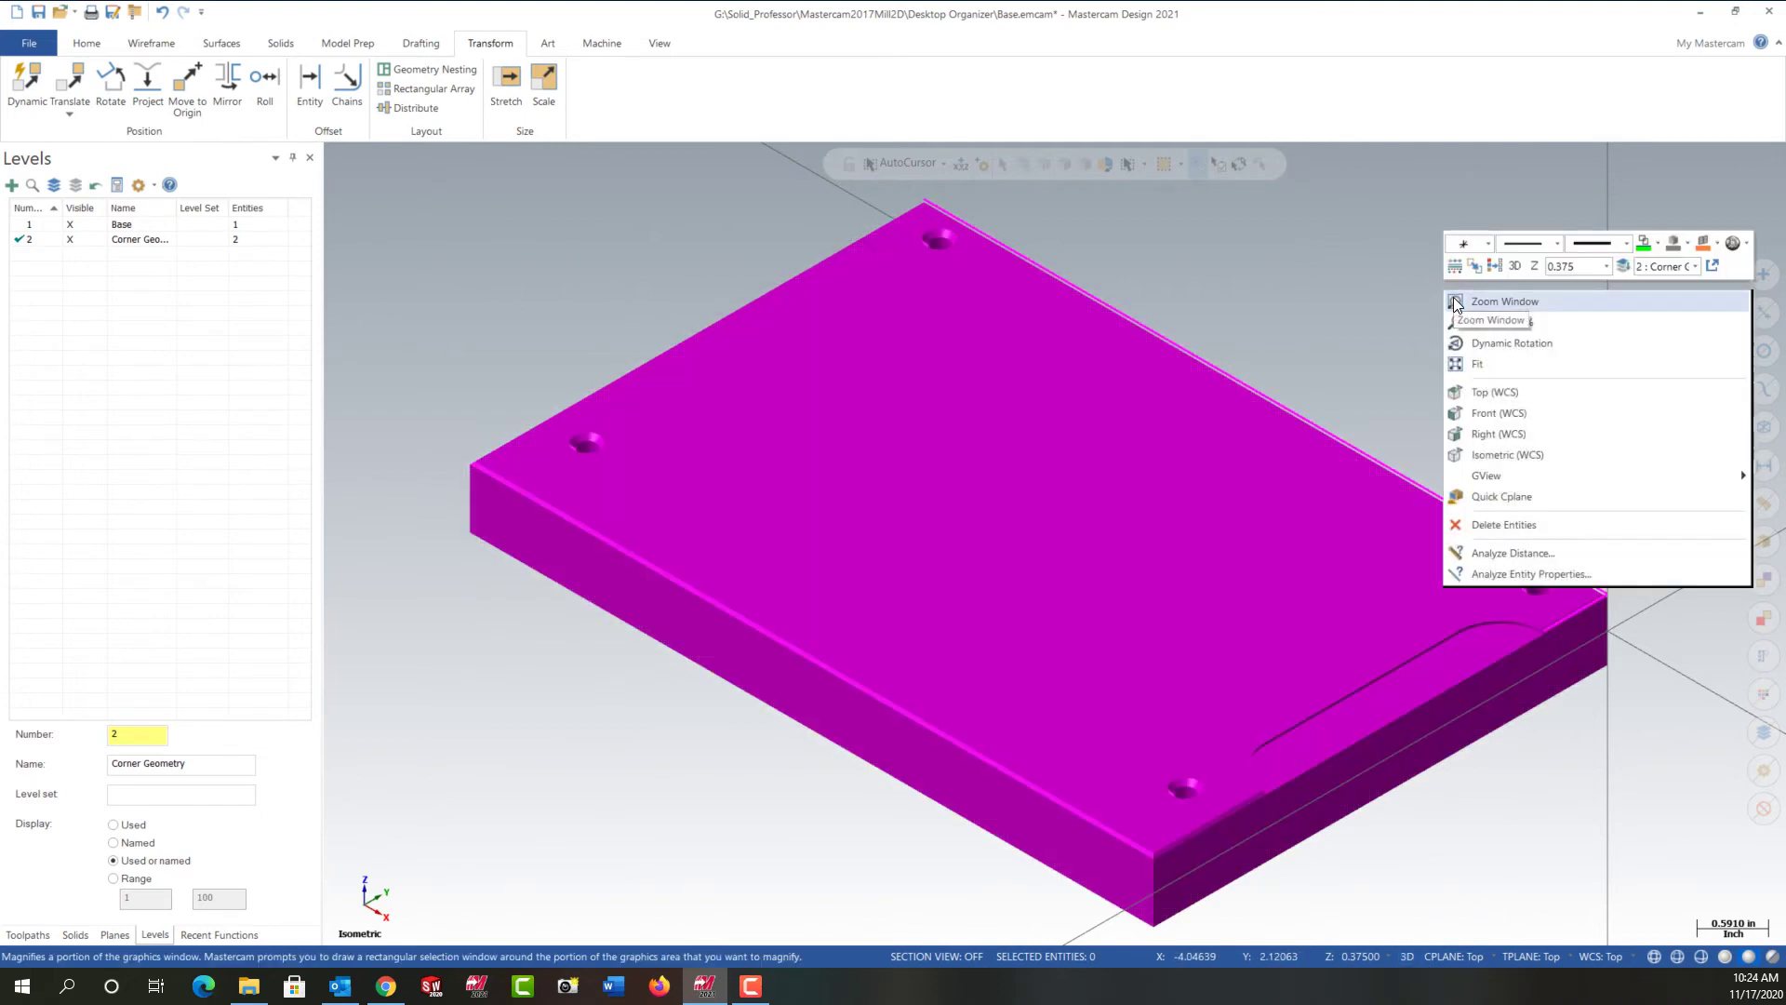
left_click(1479, 300)
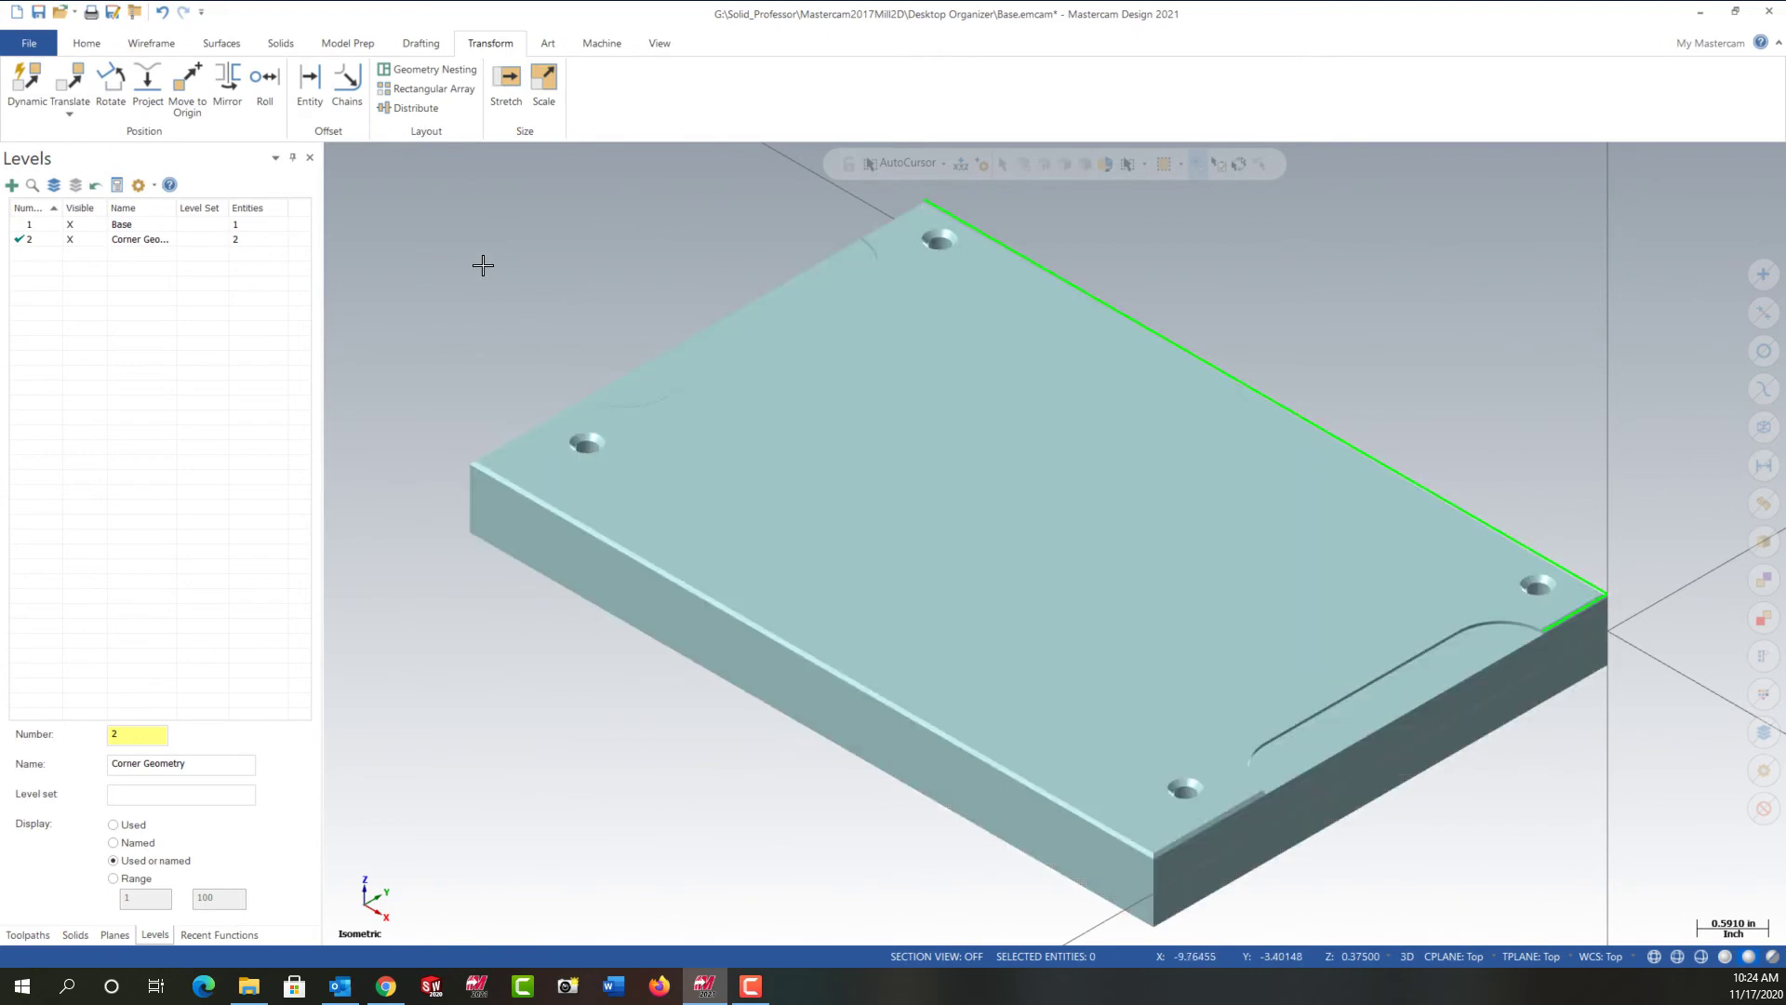
- Redo the corner-to-origin move, clear the transform result colour, and fit the whole part
left_click(192, 88)
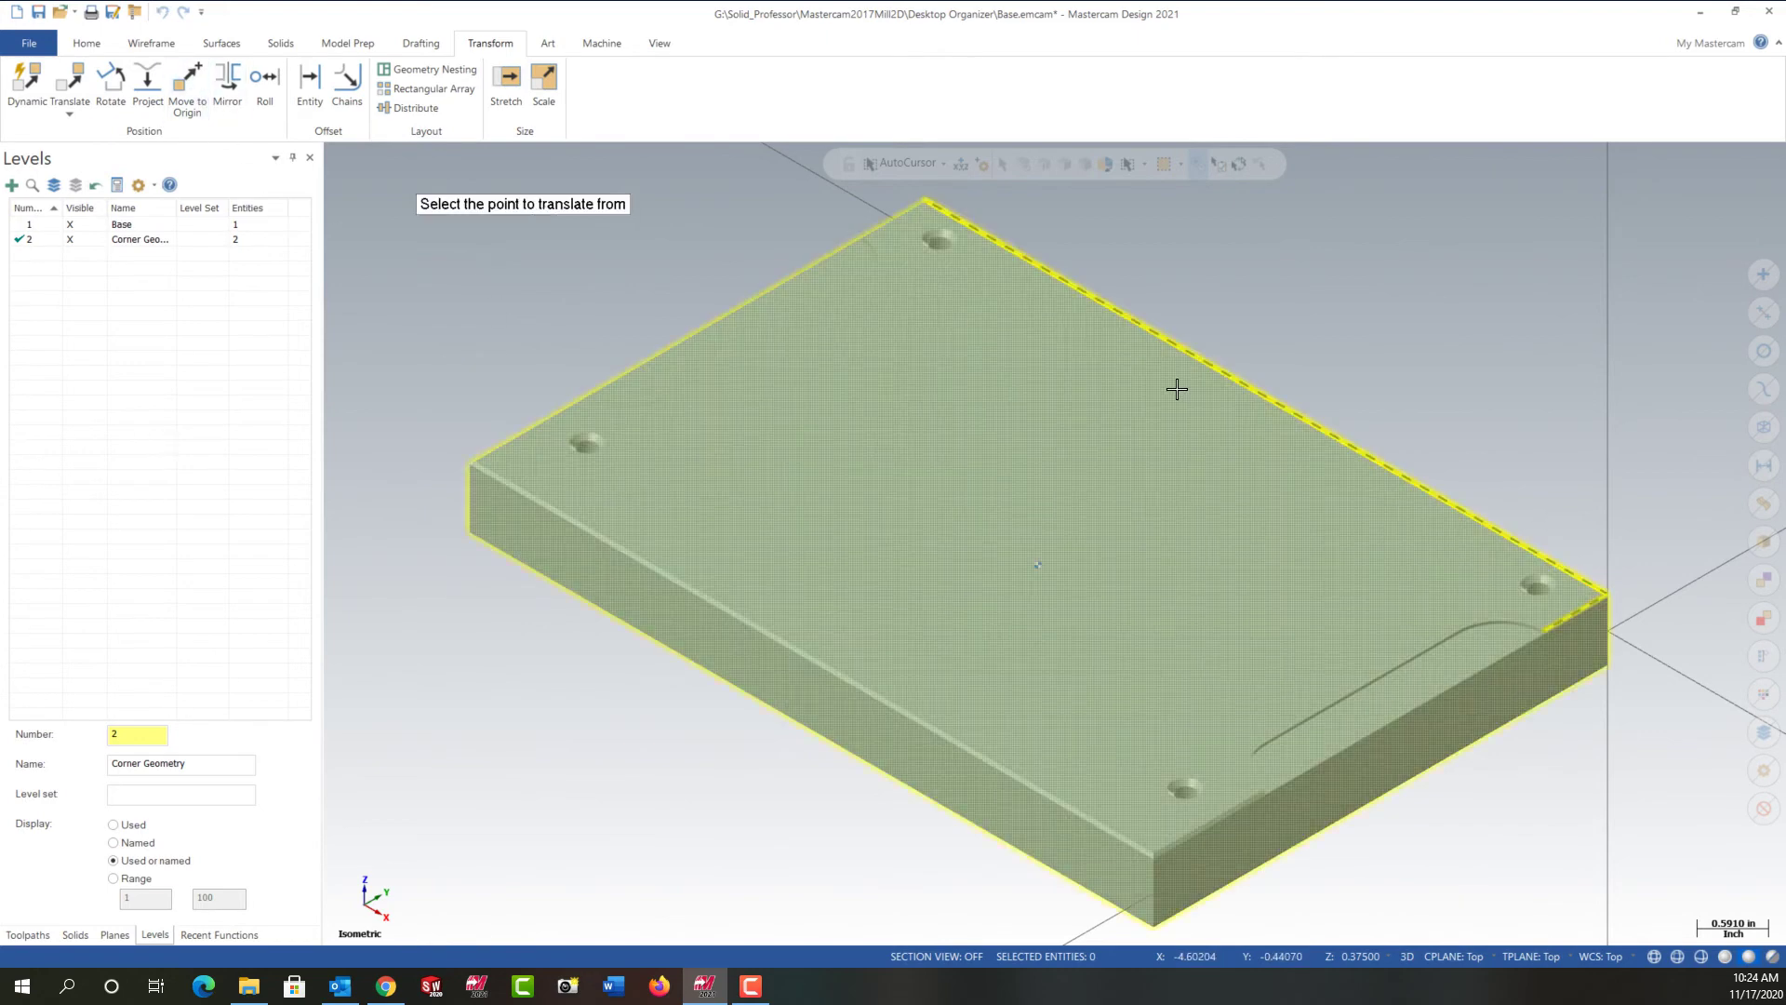
left_click(1615, 594)
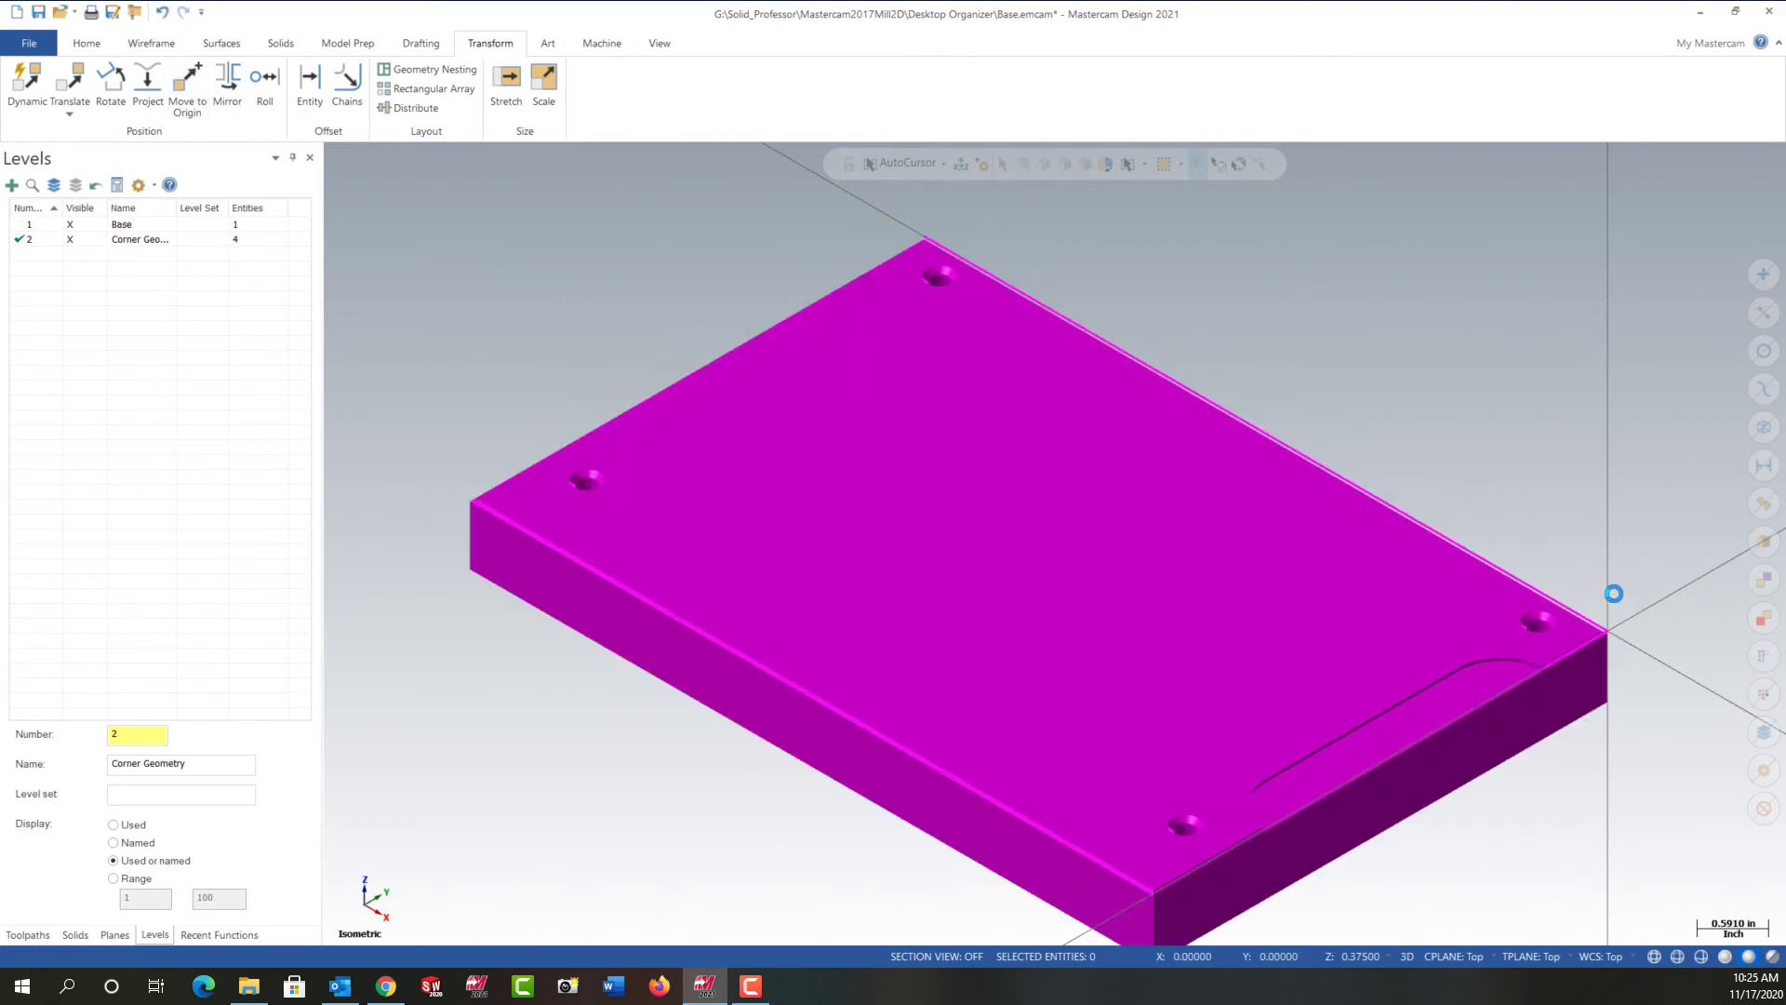
right_click(1355, 308)
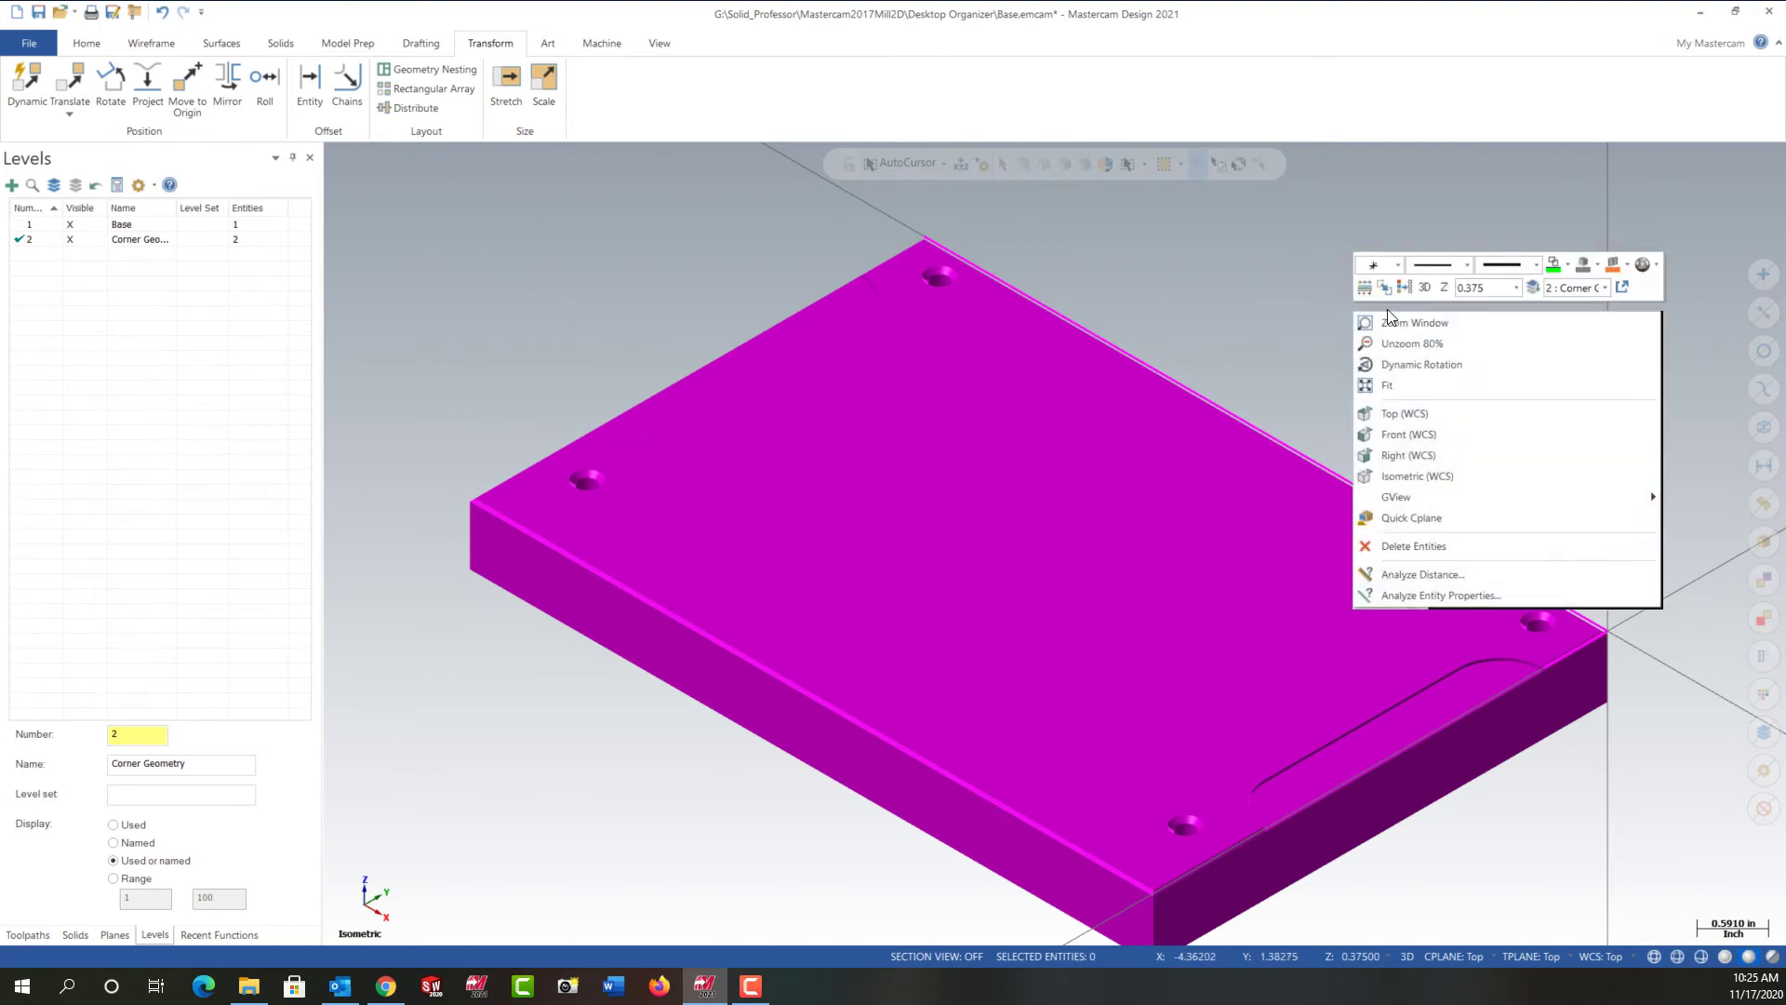
left_click(1405, 288)
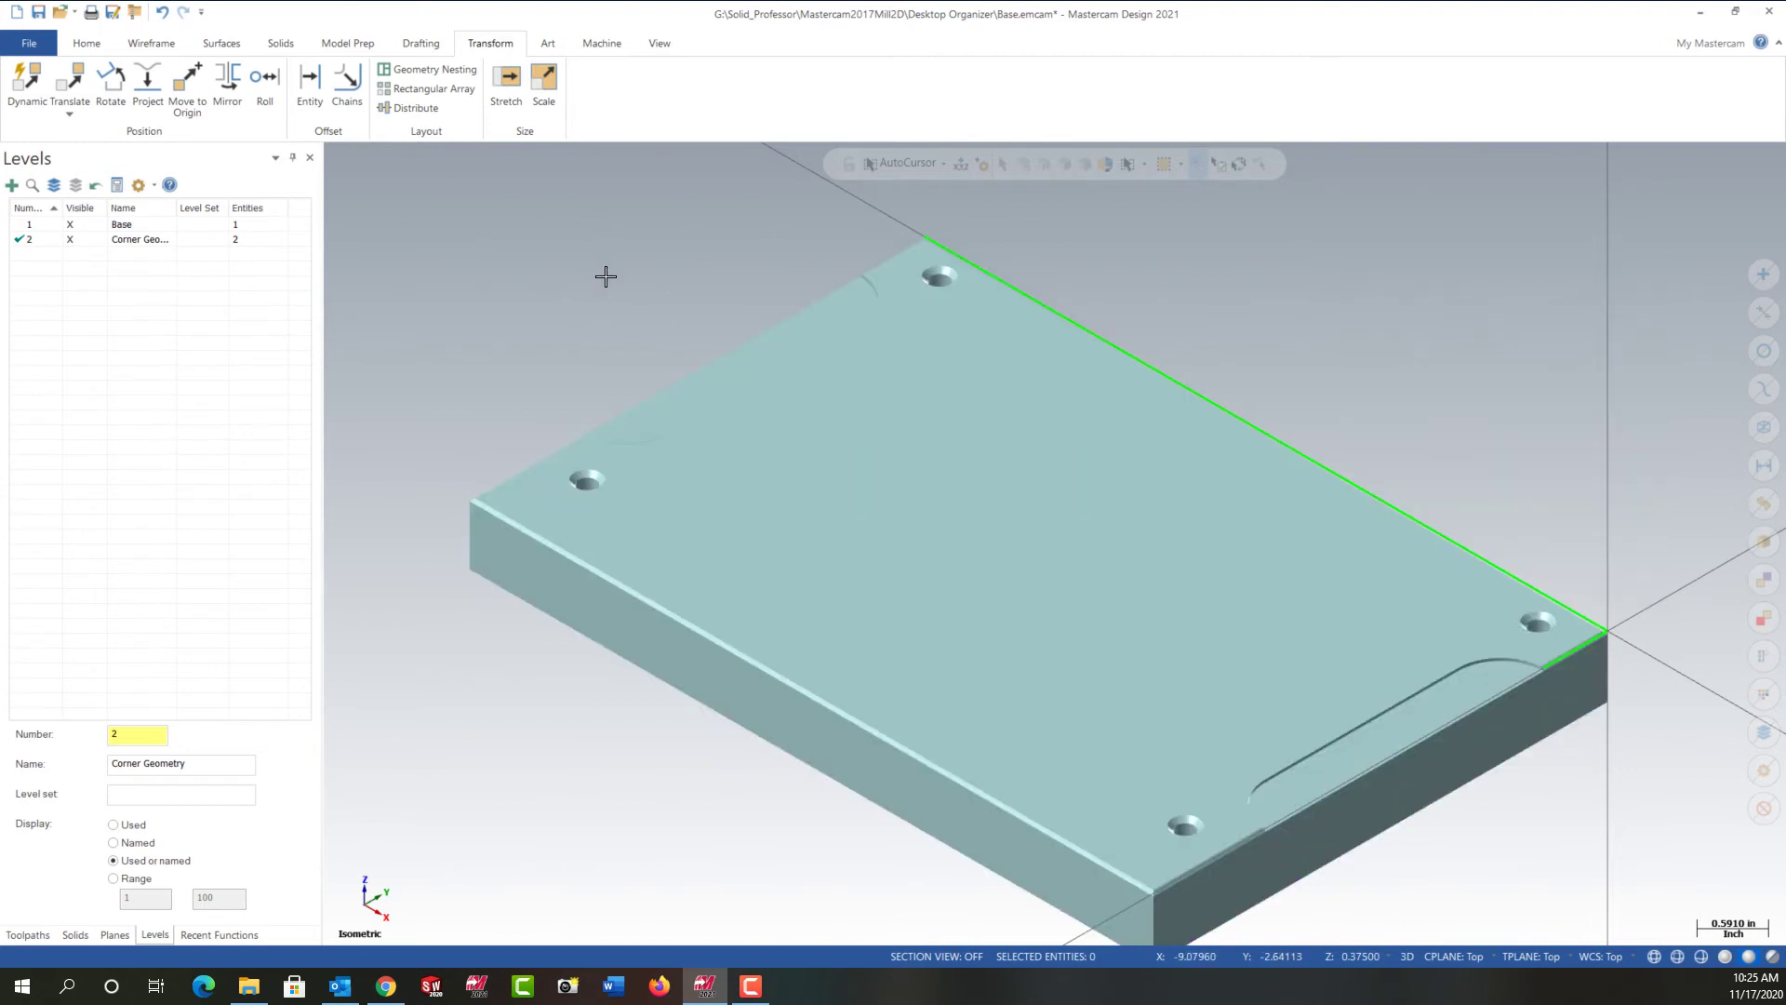
right_click(583, 244)
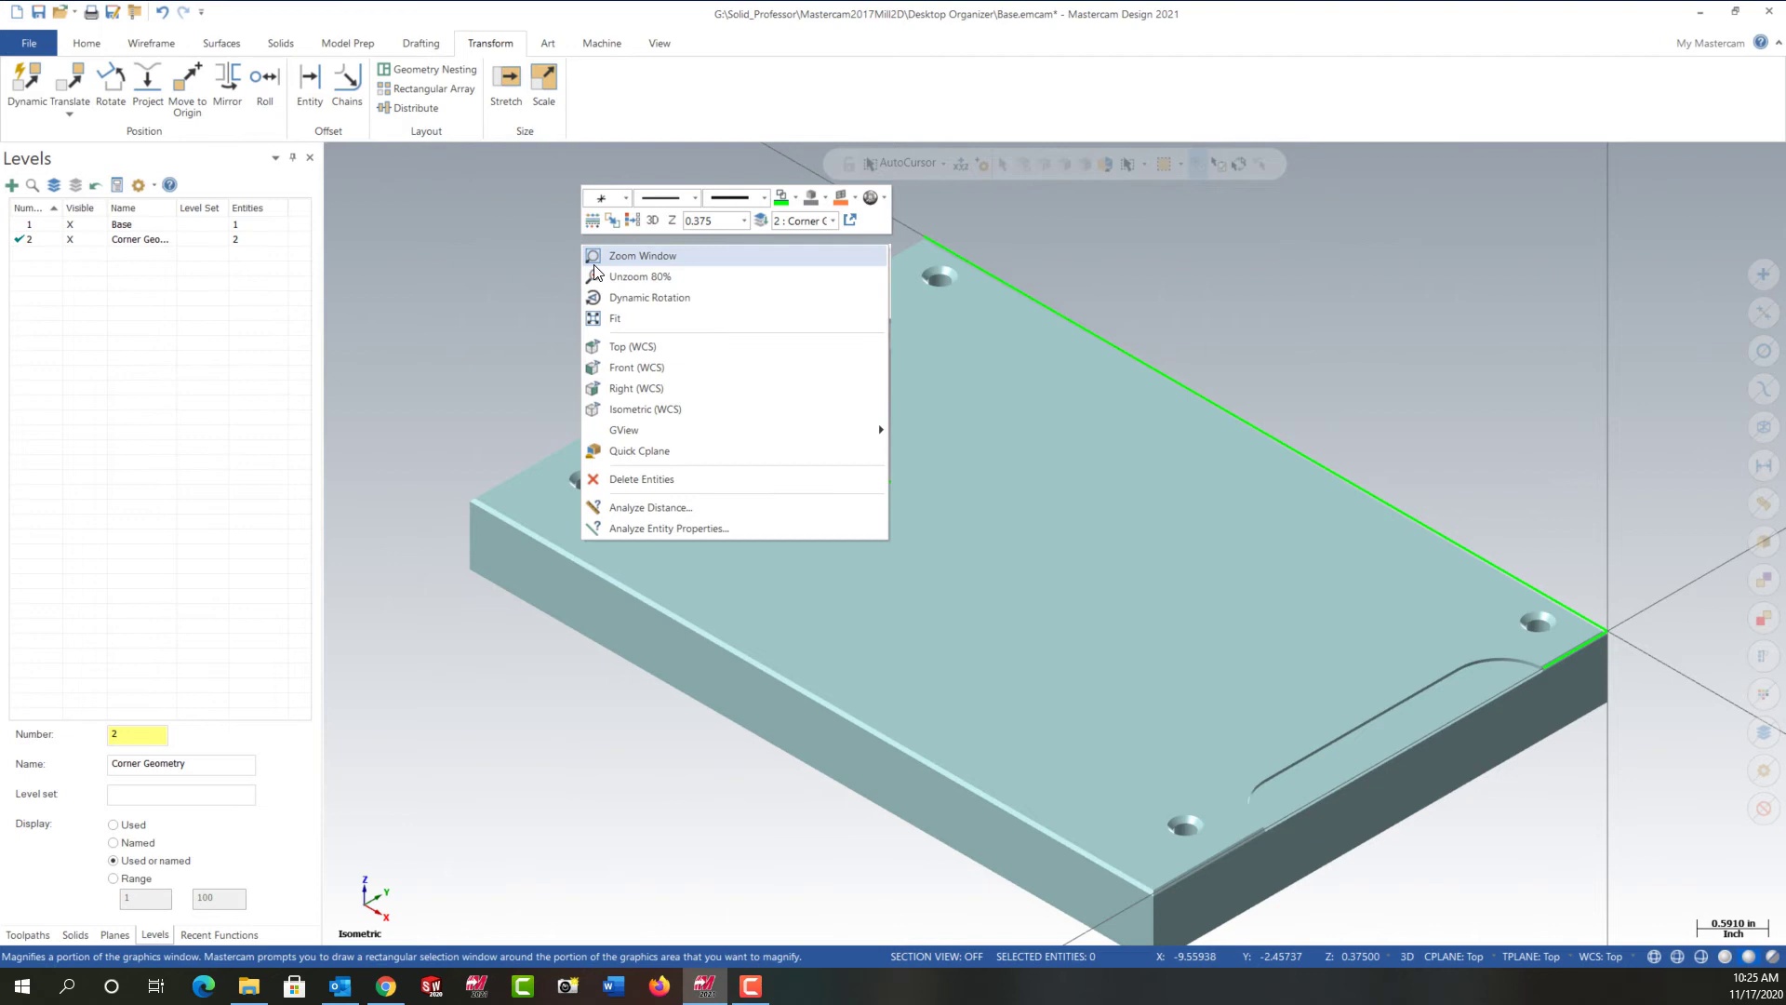
left_click(618, 319)
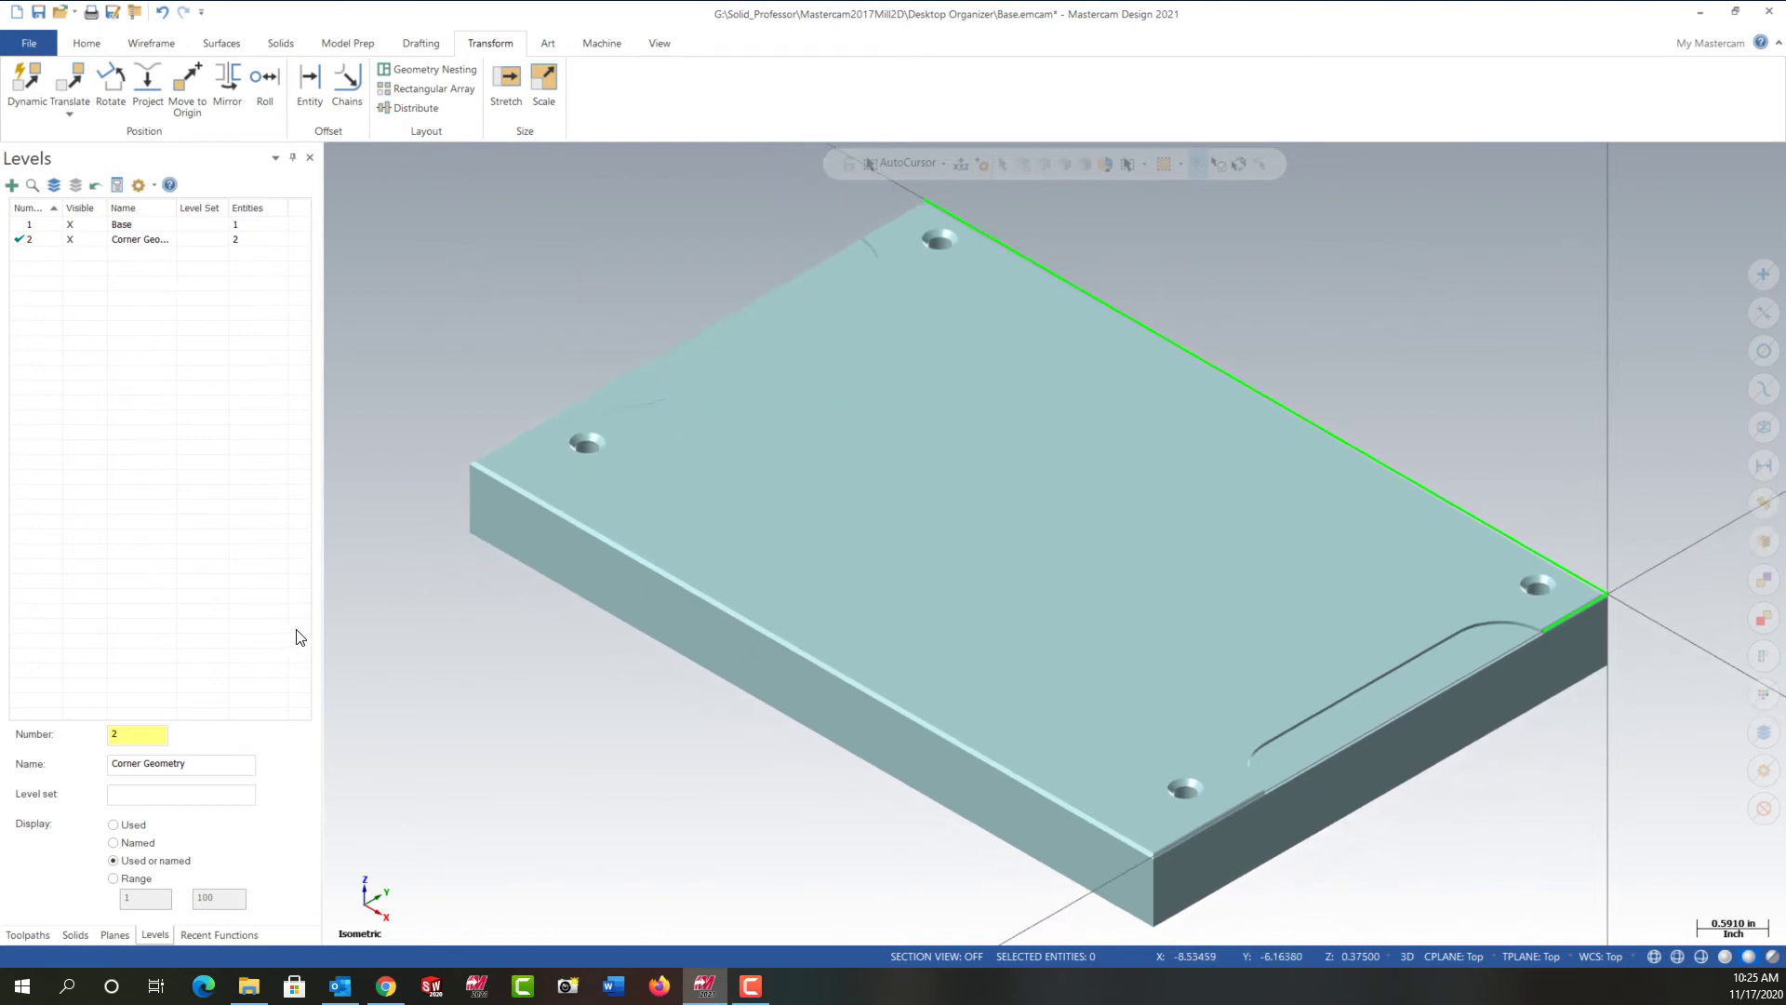
- Save as Bottom.emcam in MECH2010 A2 Solution; restart after loading the Mill machine crashes
left_click(37, 932)
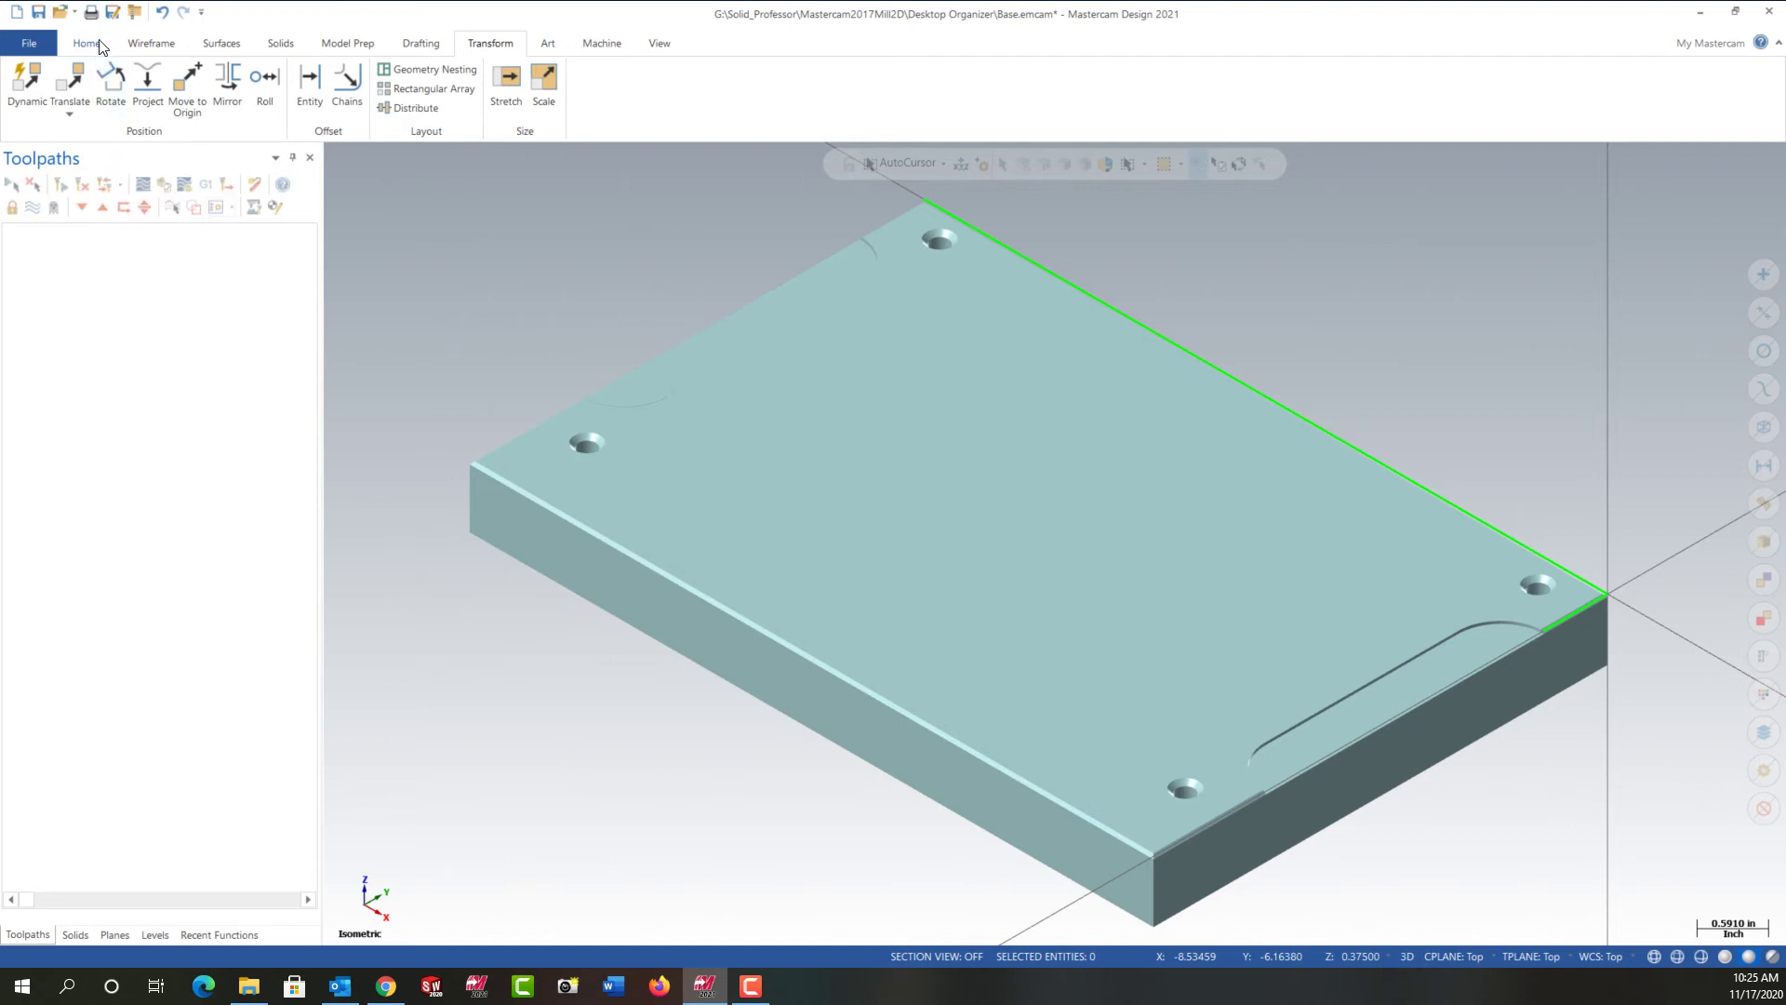
left_click(112, 12)
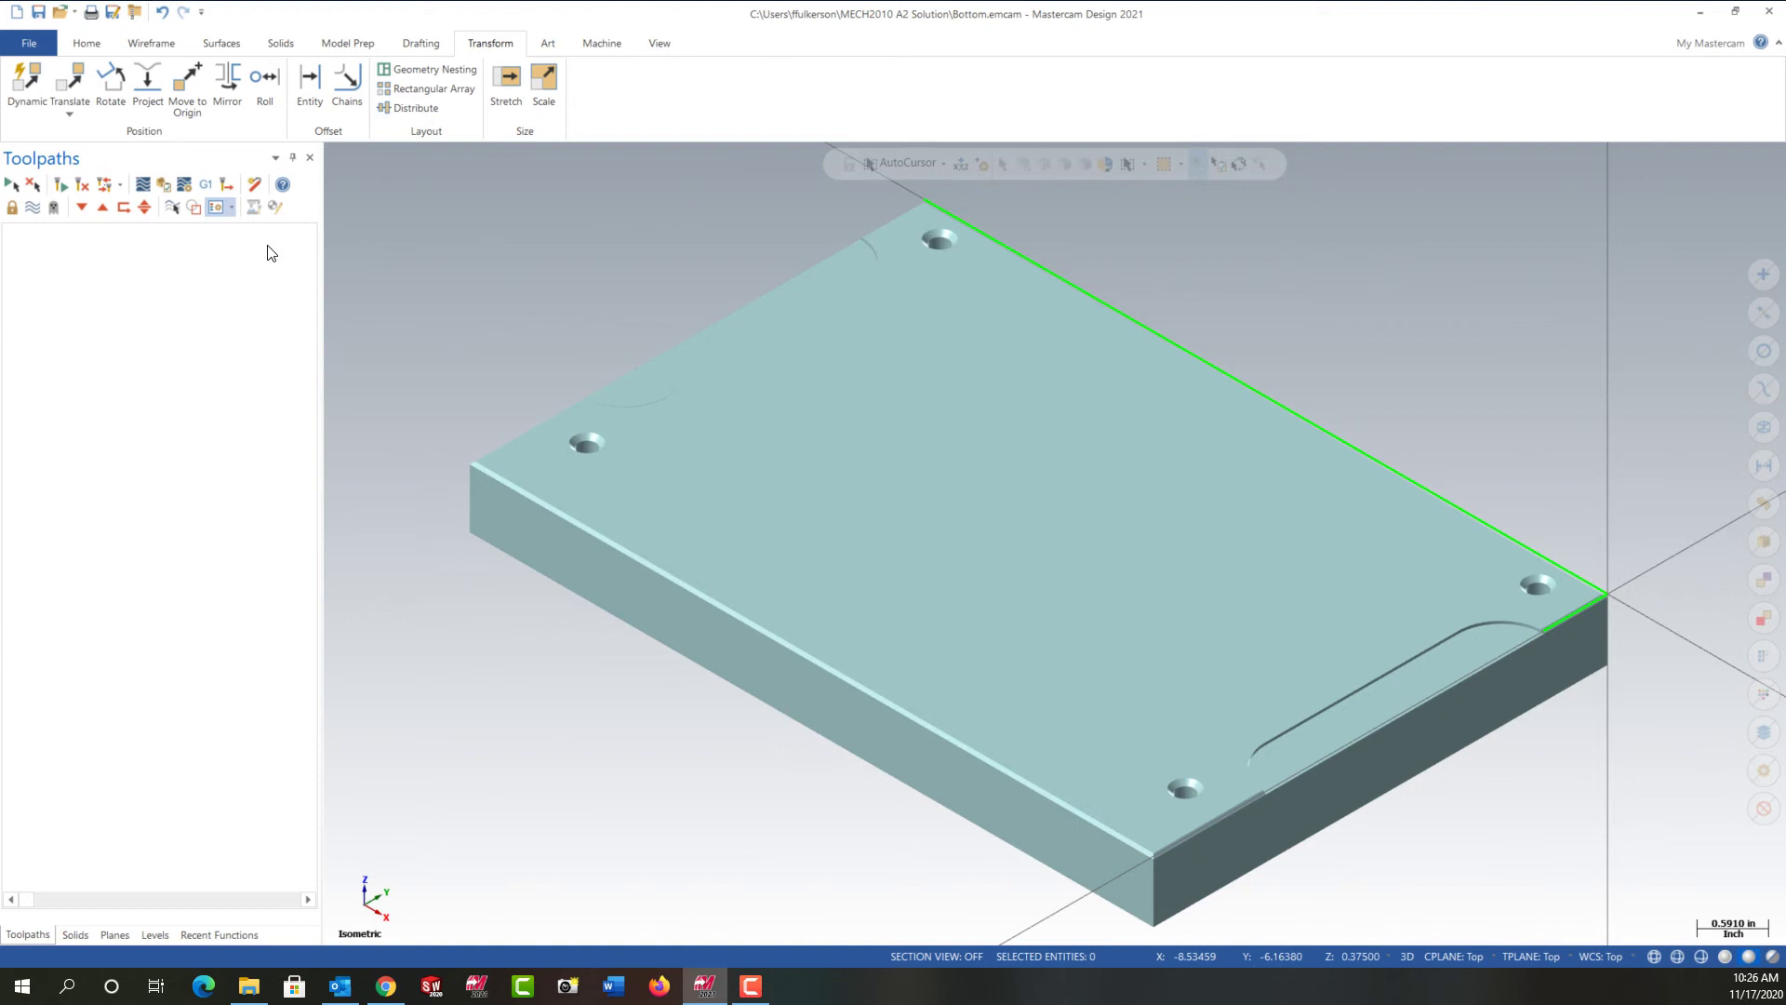
left_click(602, 43)
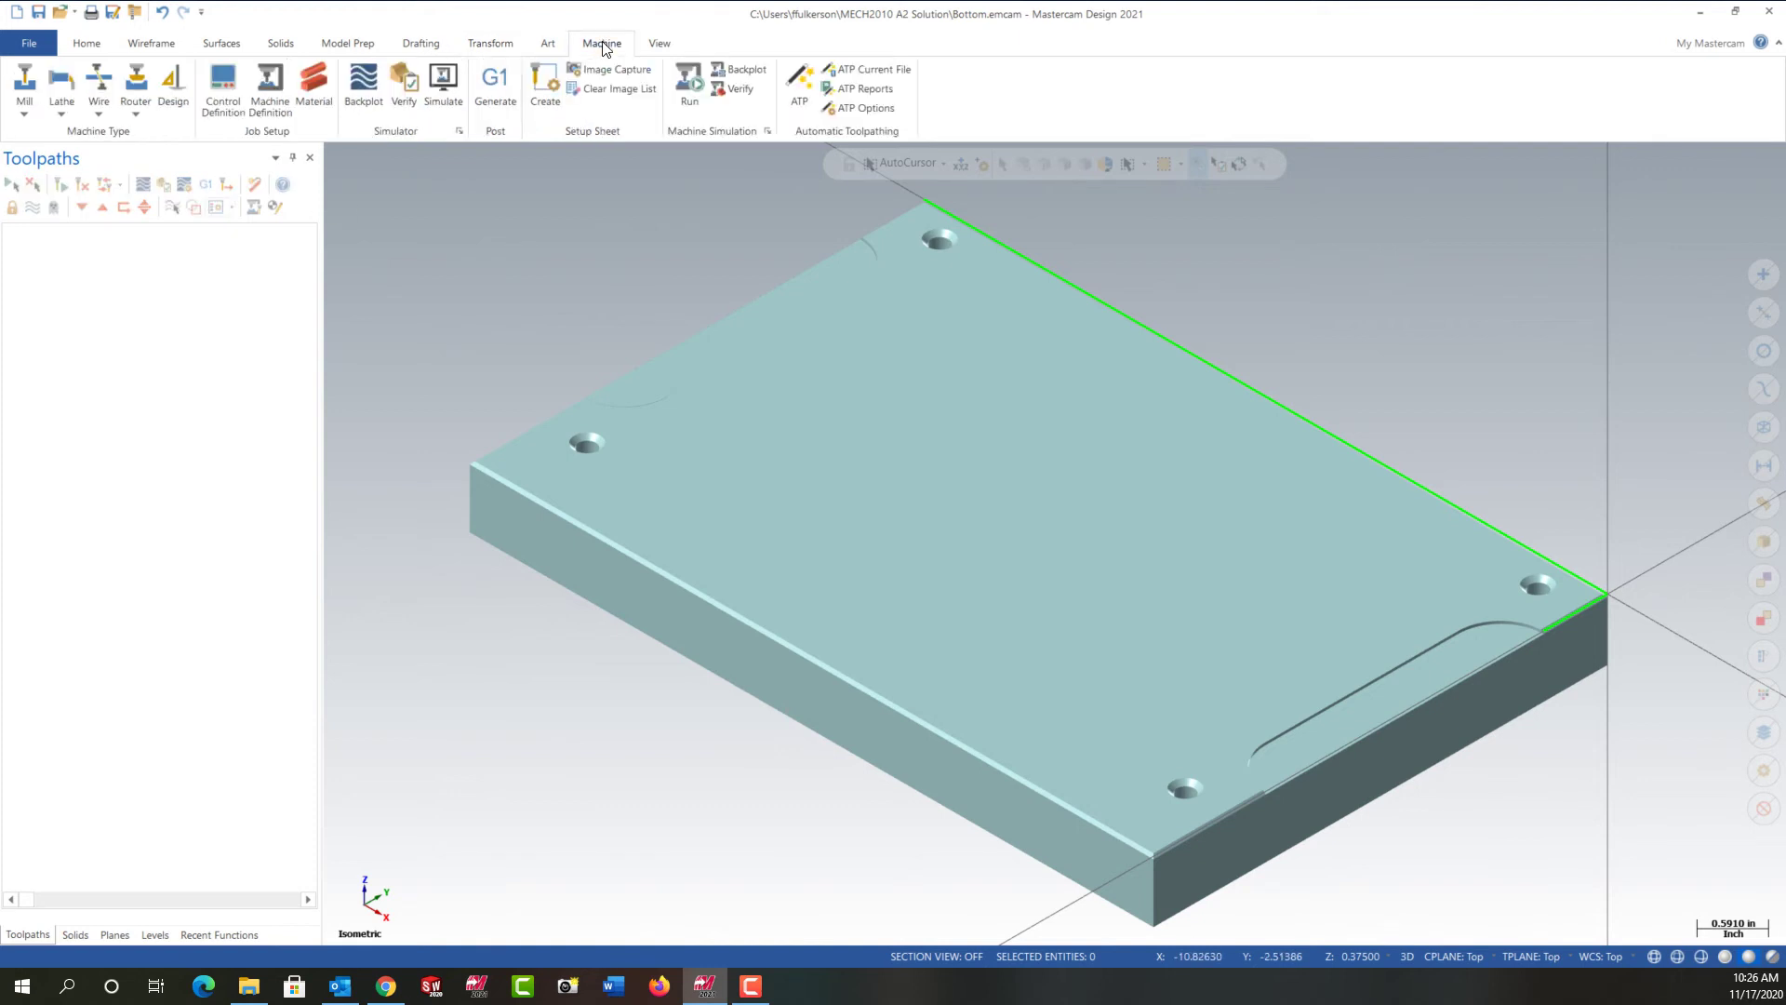
left_click(24, 113)
left_click(46, 141)
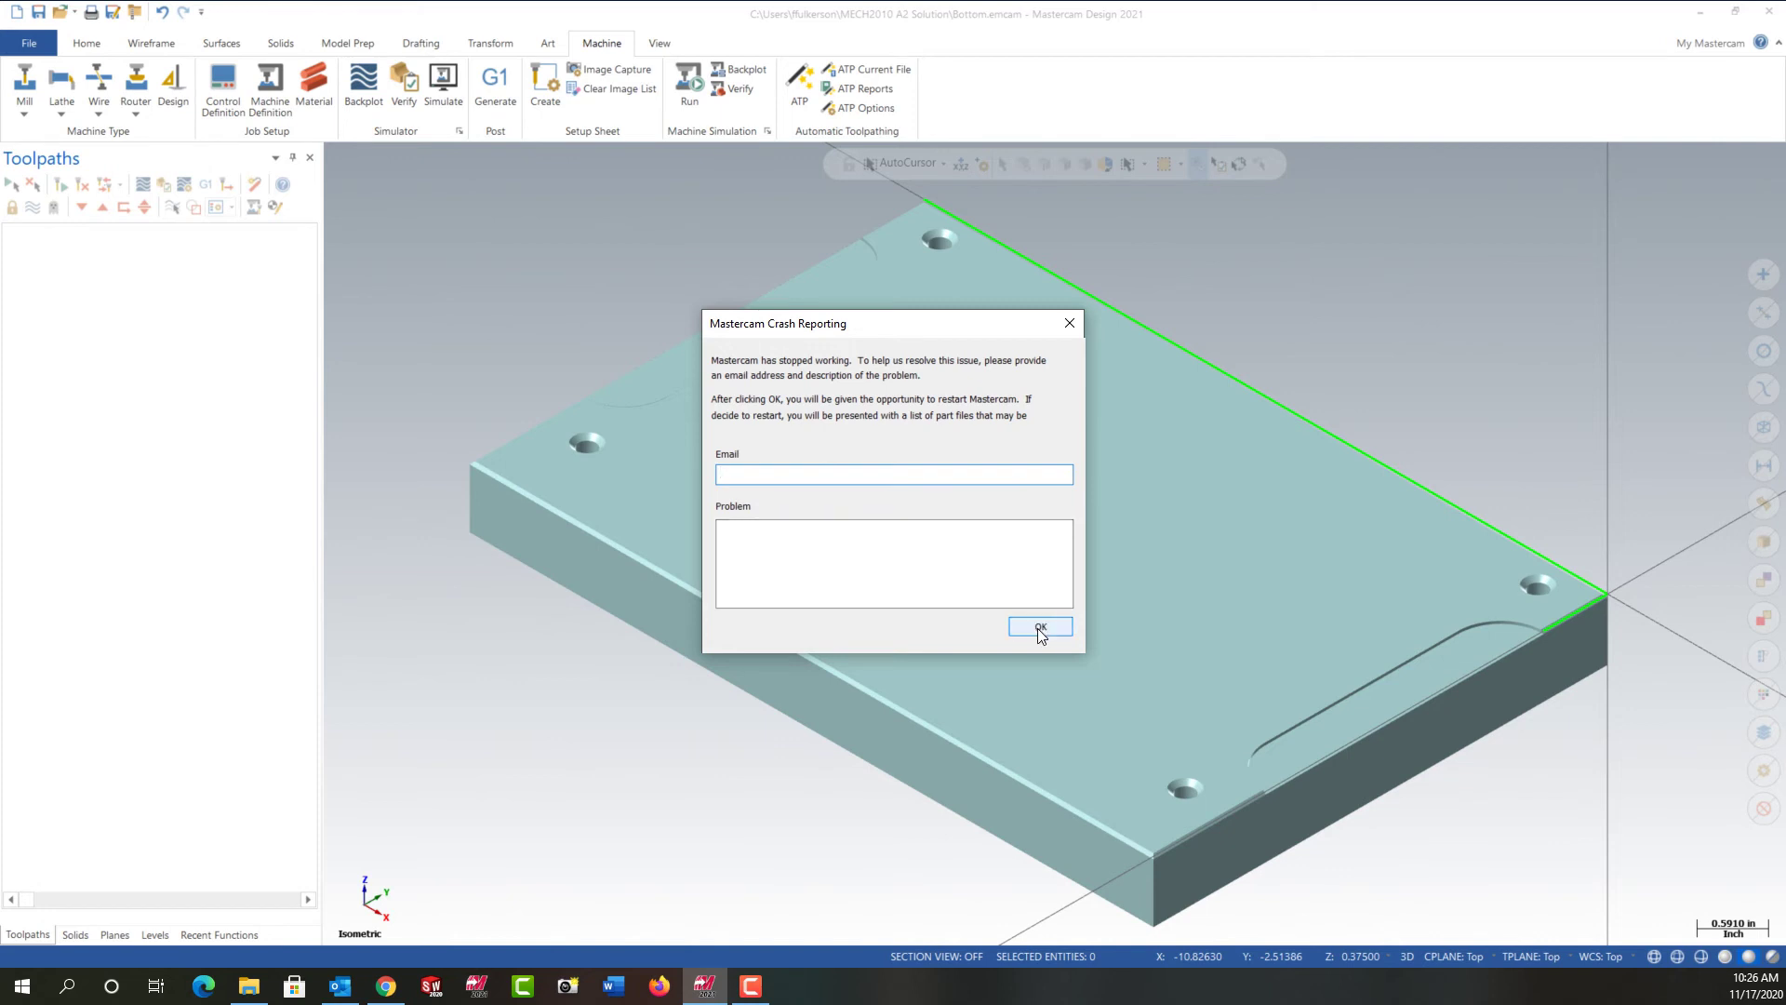
left_click(1039, 628)
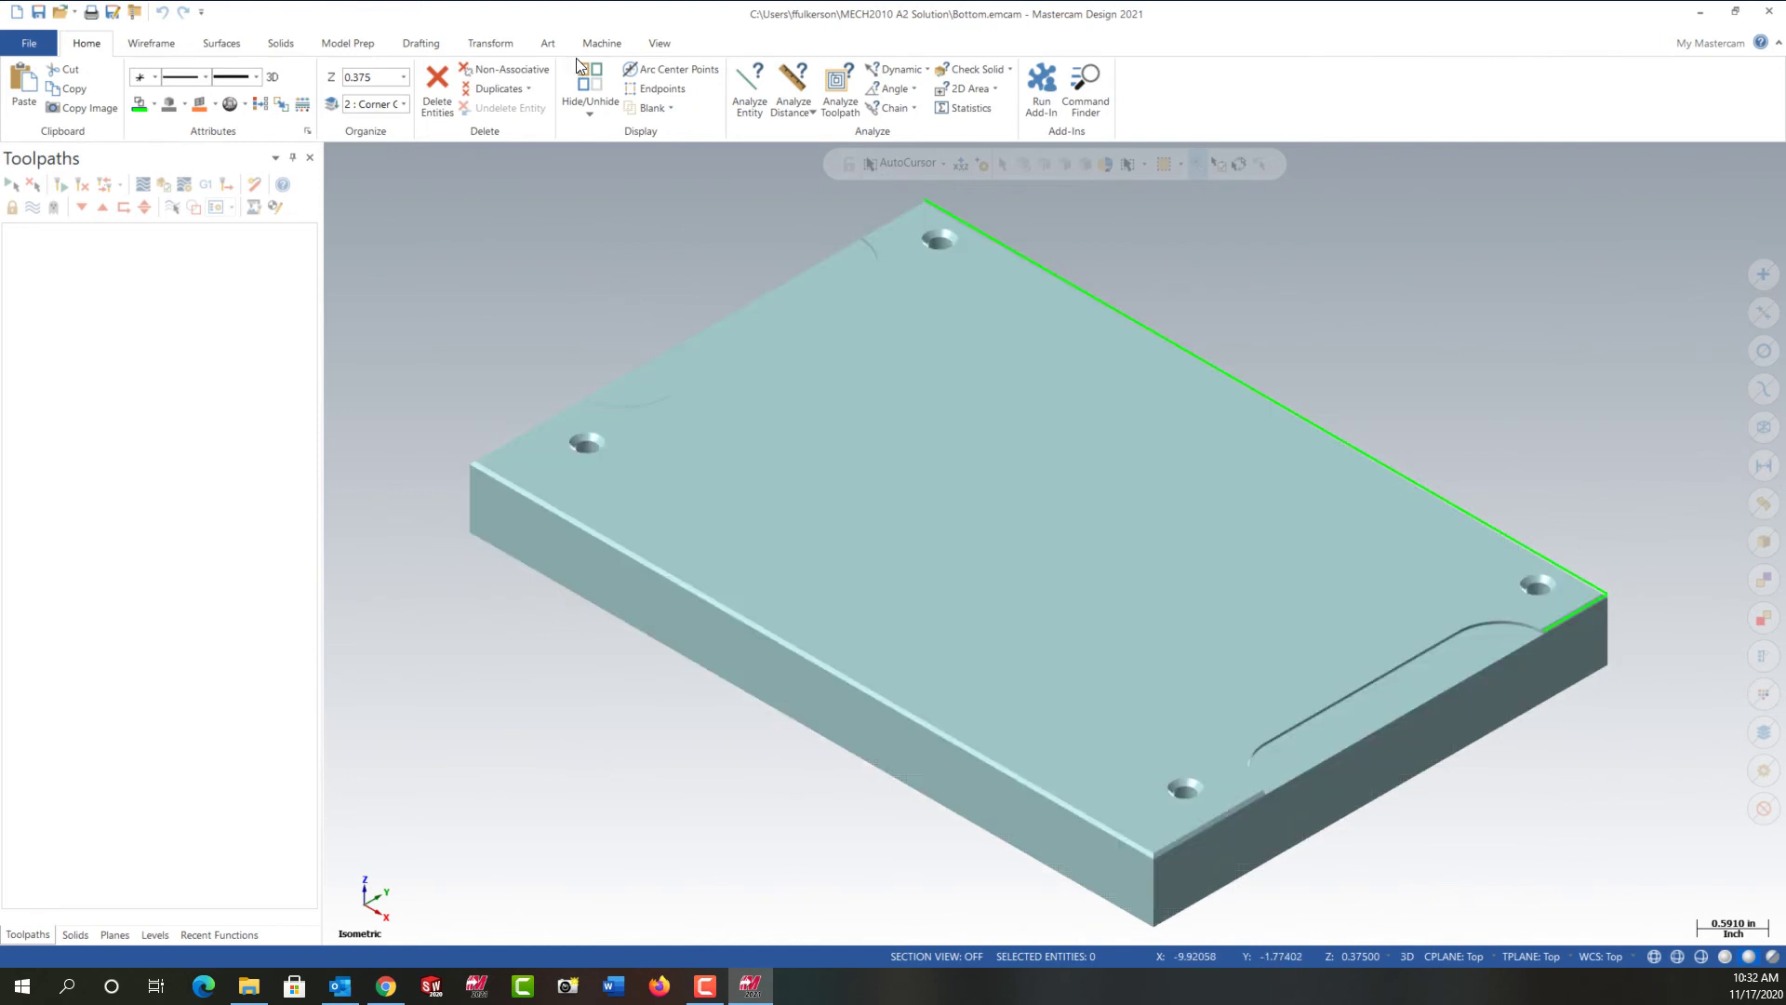
- Add a default Mill machine group
left_click(595, 44)
left_click(24, 114)
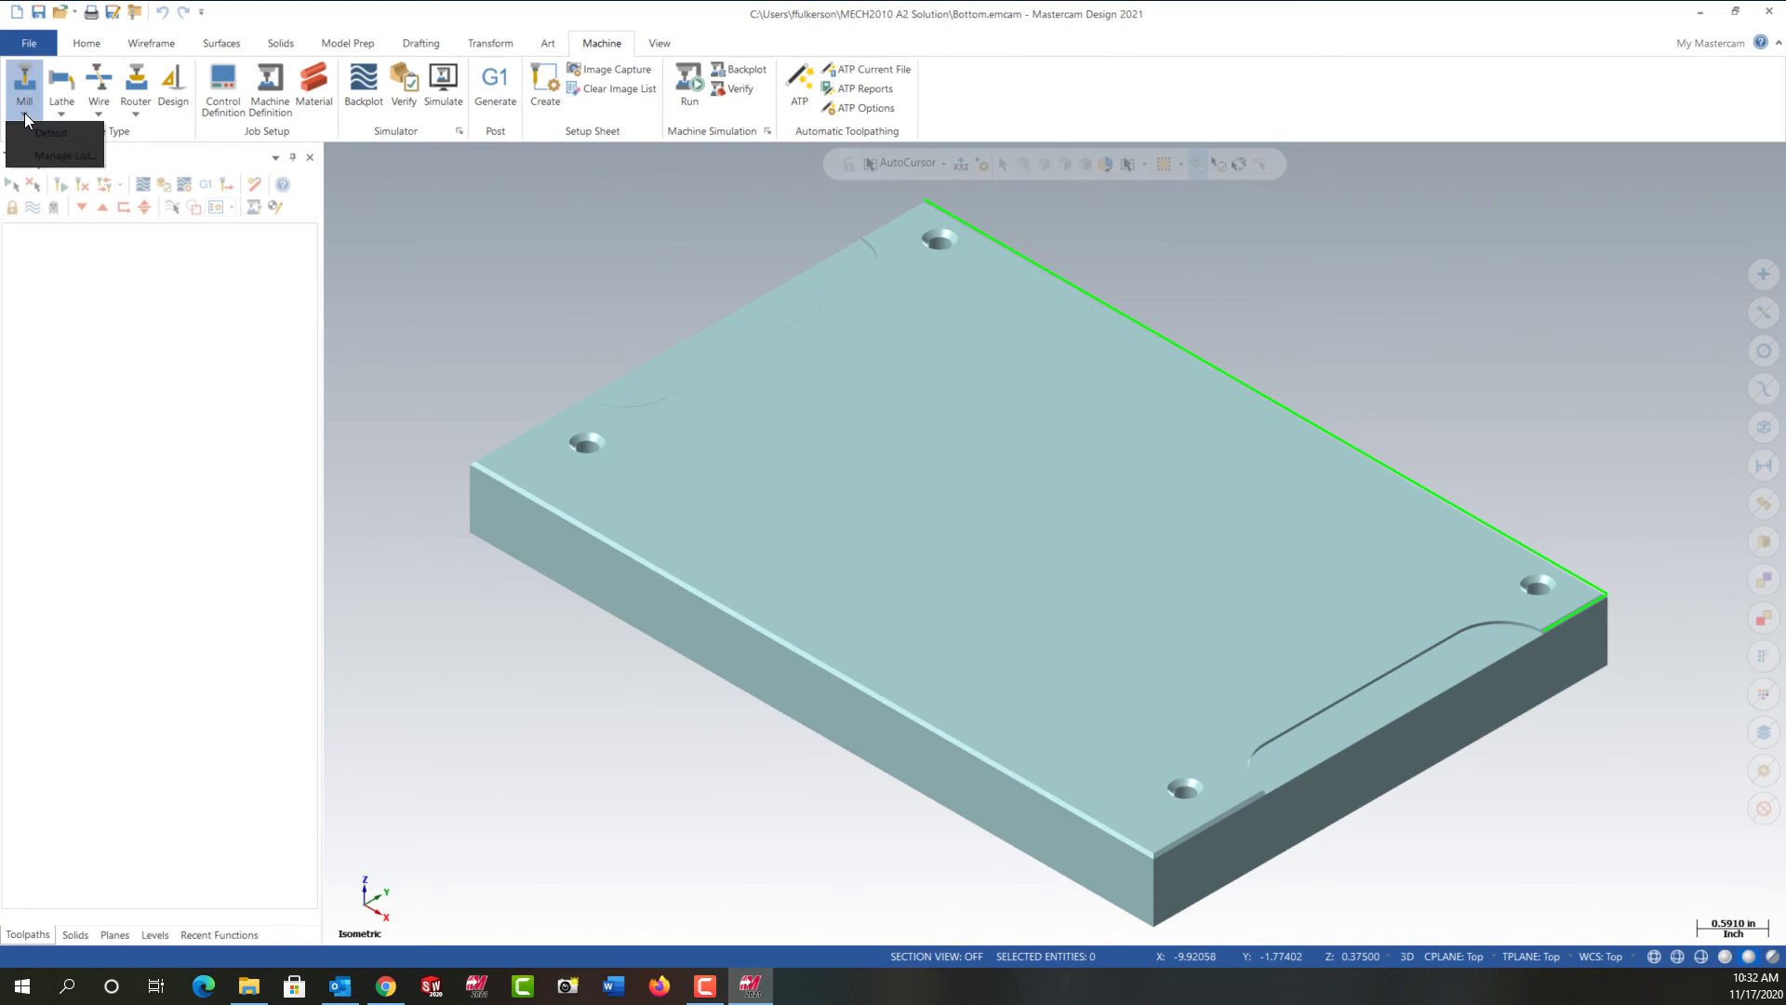
left_click(36, 130)
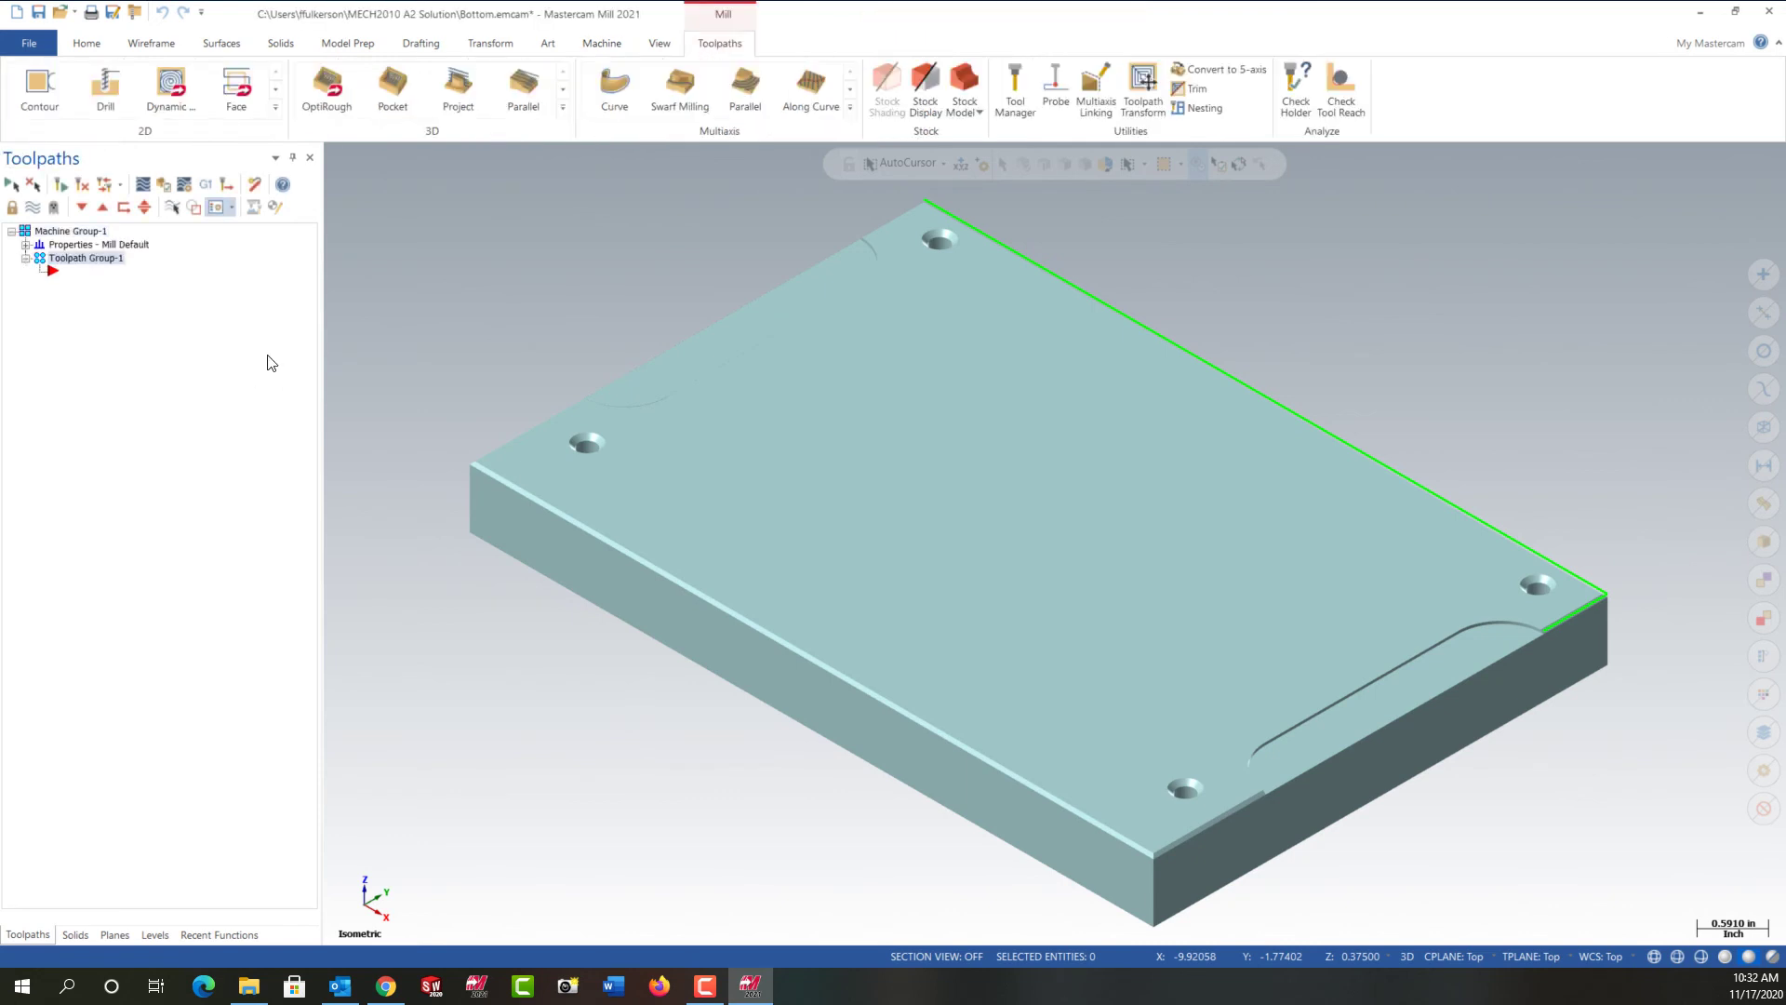
- In Tool settings, number tools sequentially and set material to Mill-library ALUMINUM inch - 6061
left_click(90, 272)
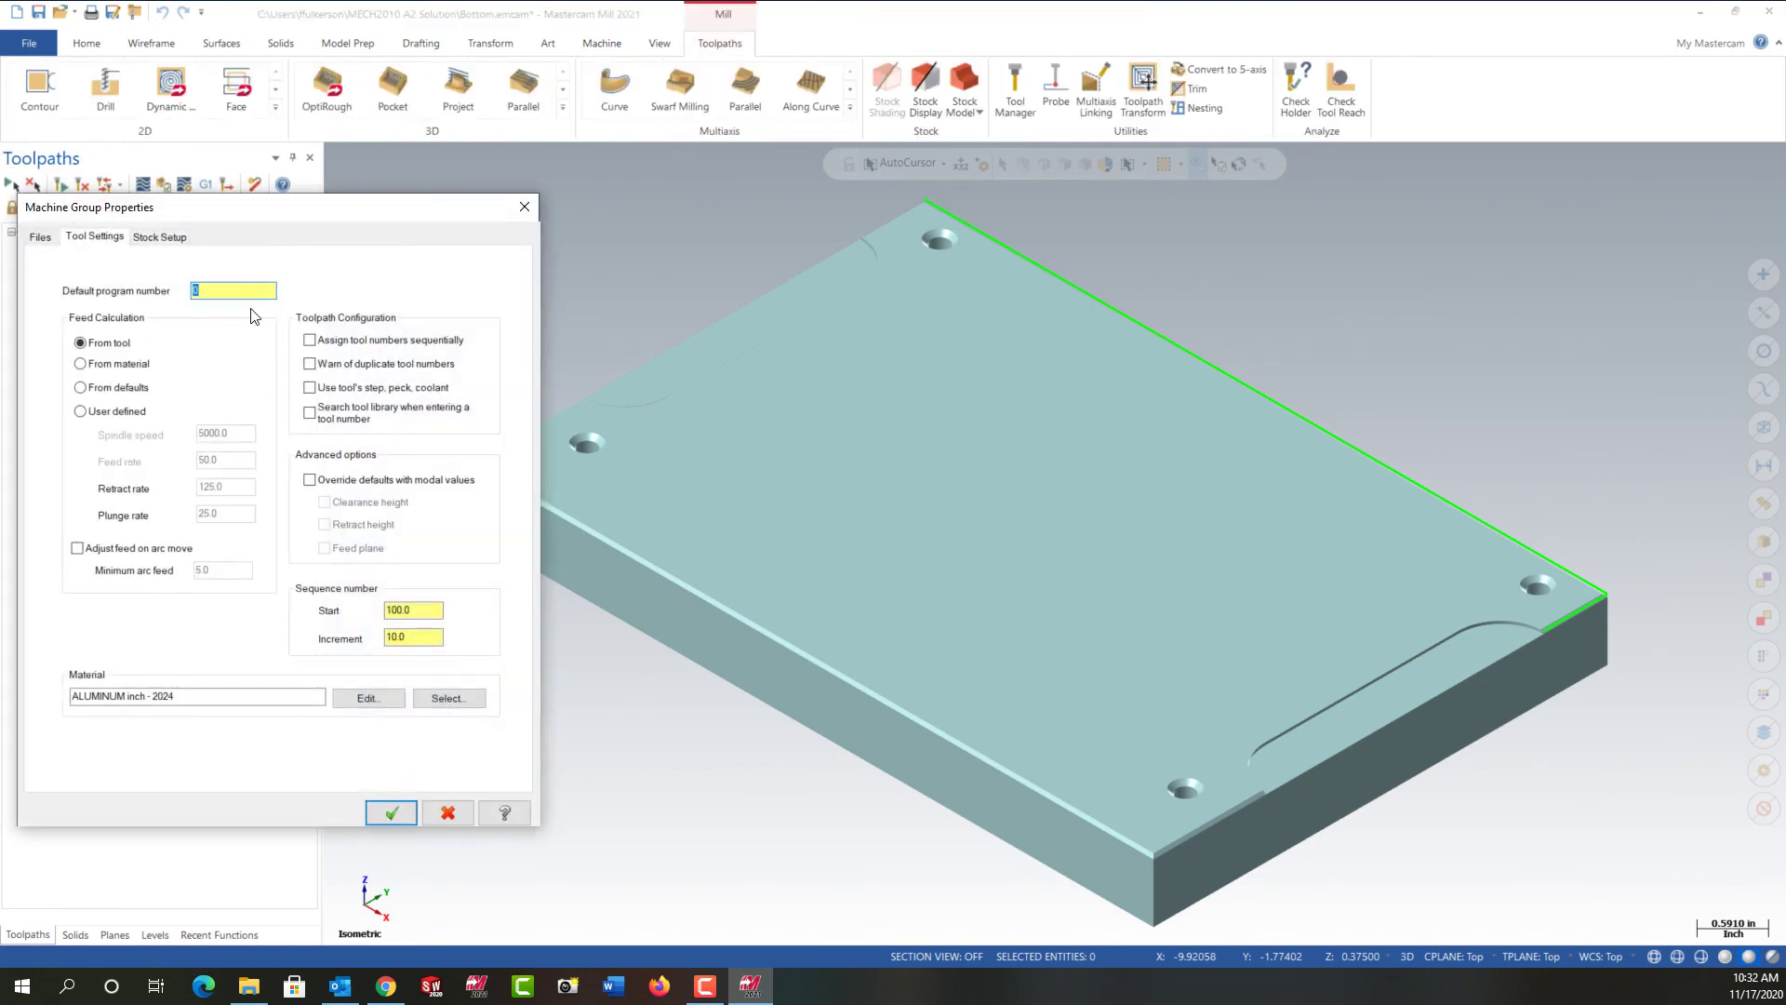
left_click(310, 340)
left_click(457, 704)
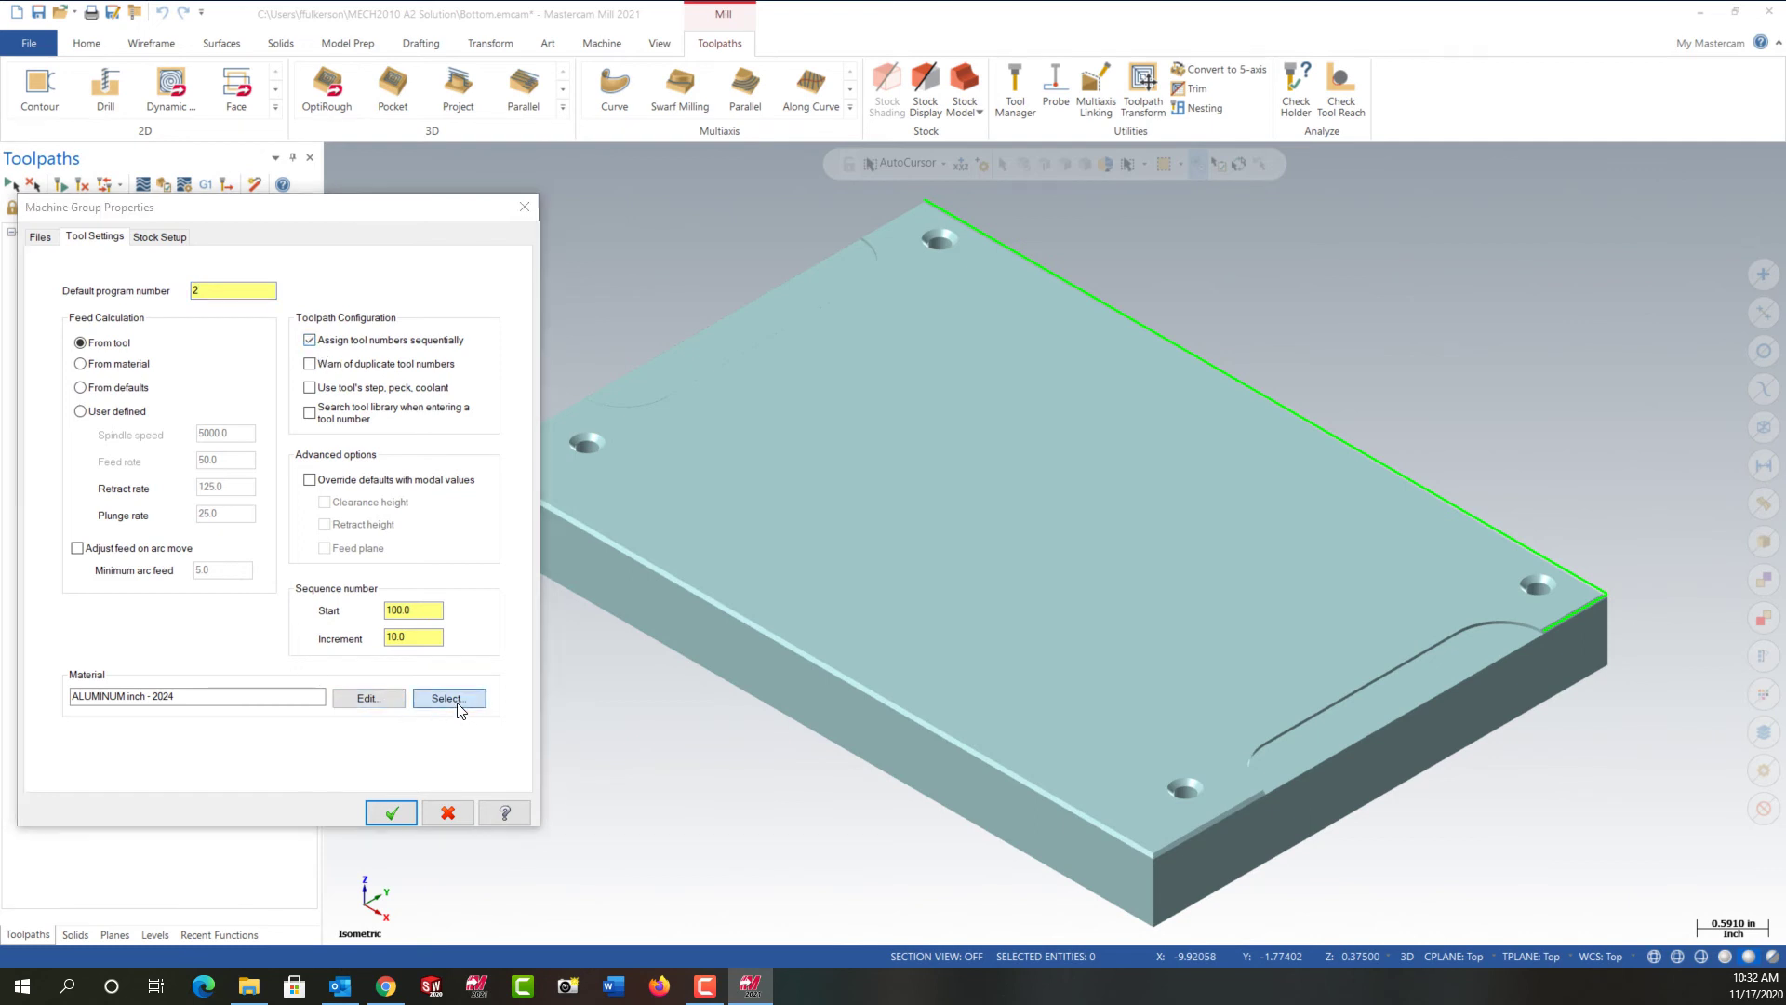
left_click(270, 526)
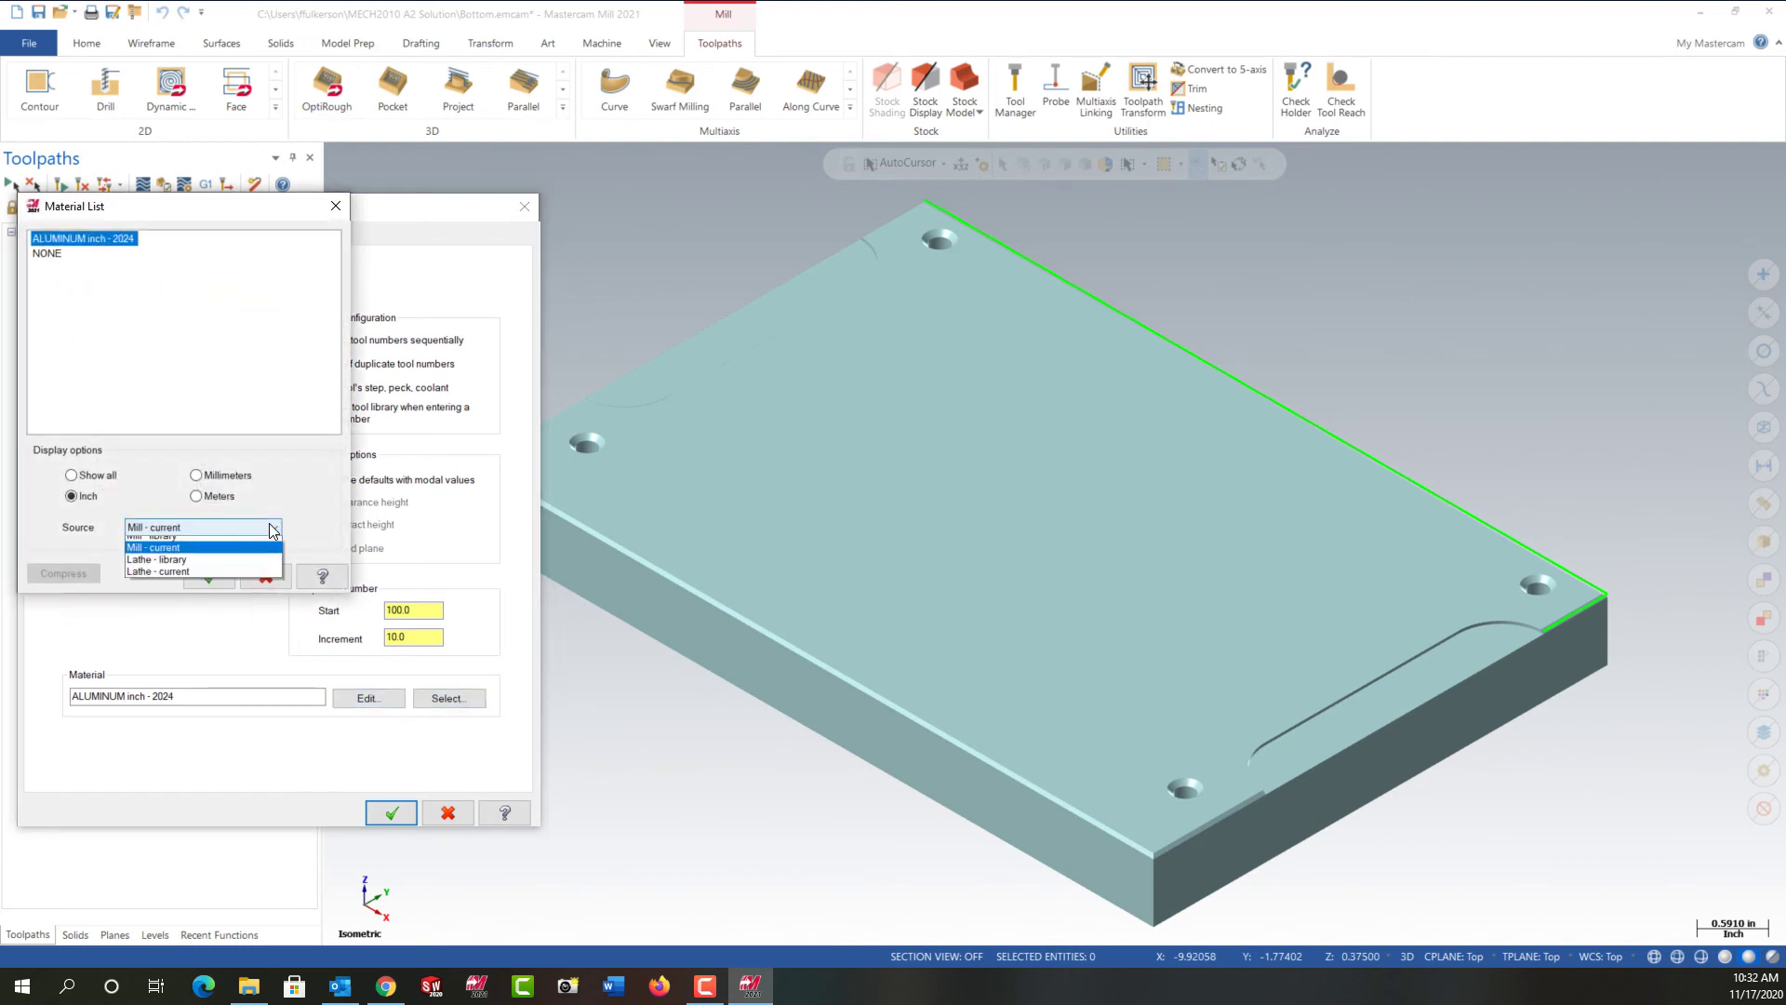
left_click(191, 547)
left_click(126, 269)
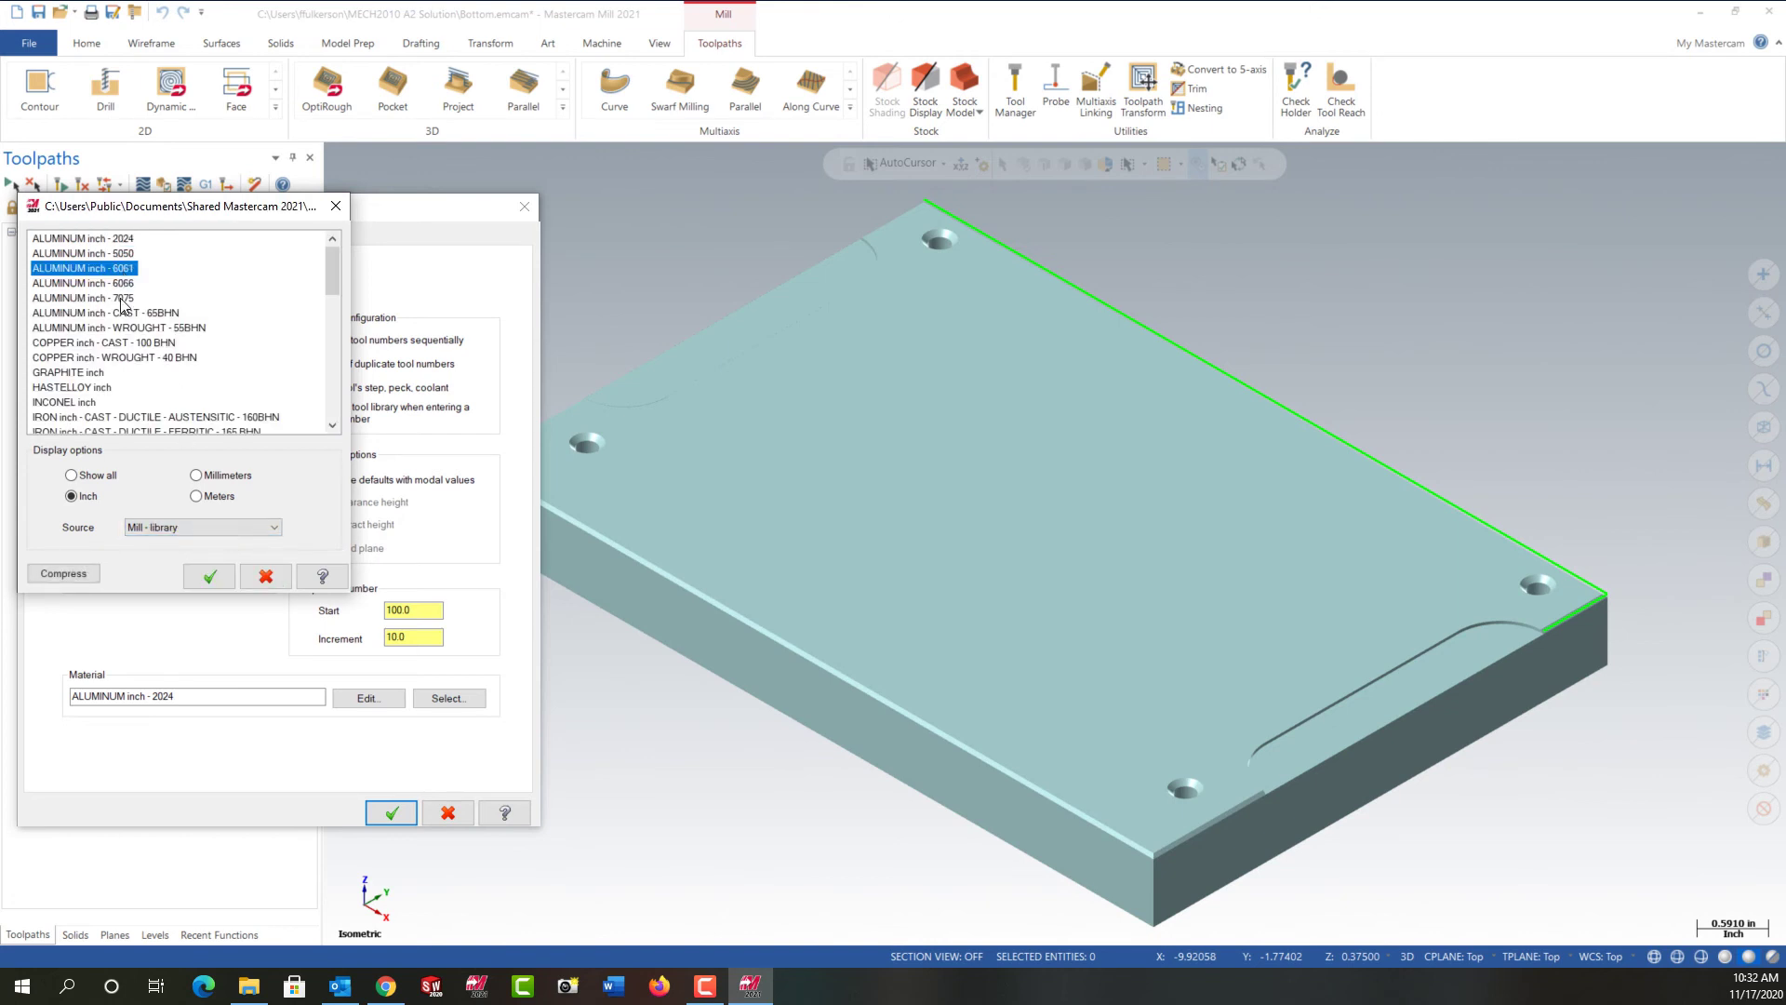
left_click(212, 577)
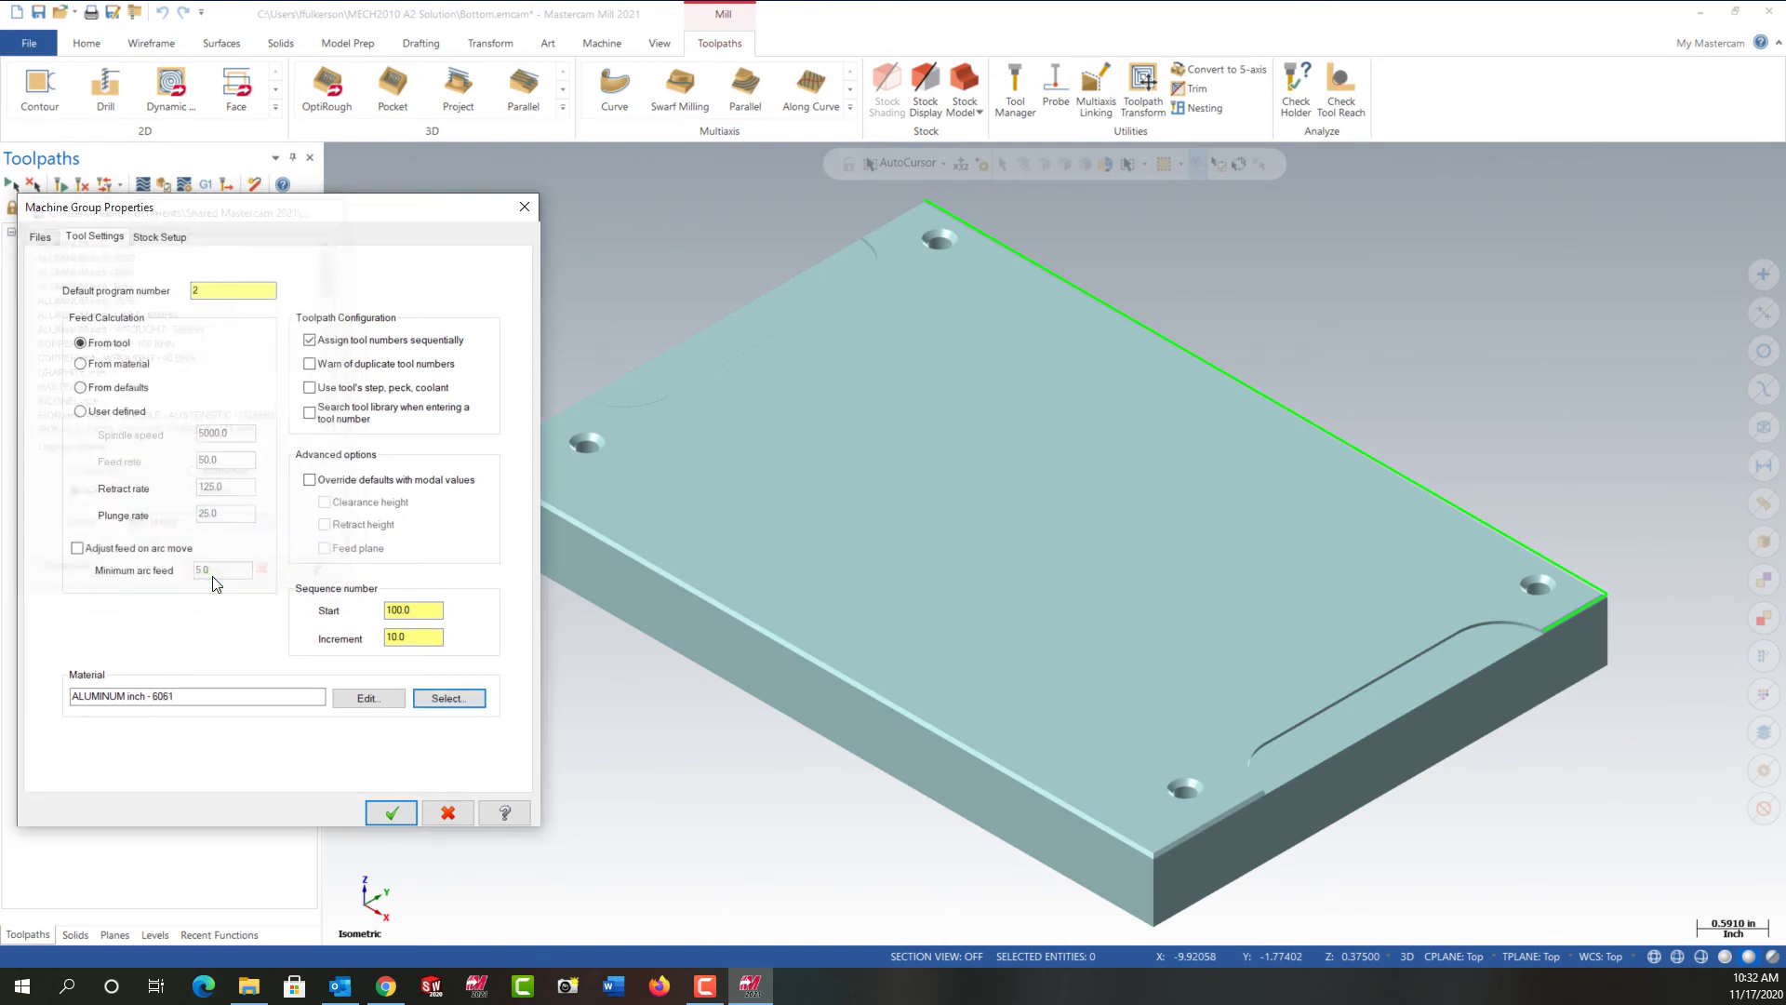
- Size rectangular stock to all entities, enlarged to 8.25 in X and 0.8125 in Z
left_click(160, 237)
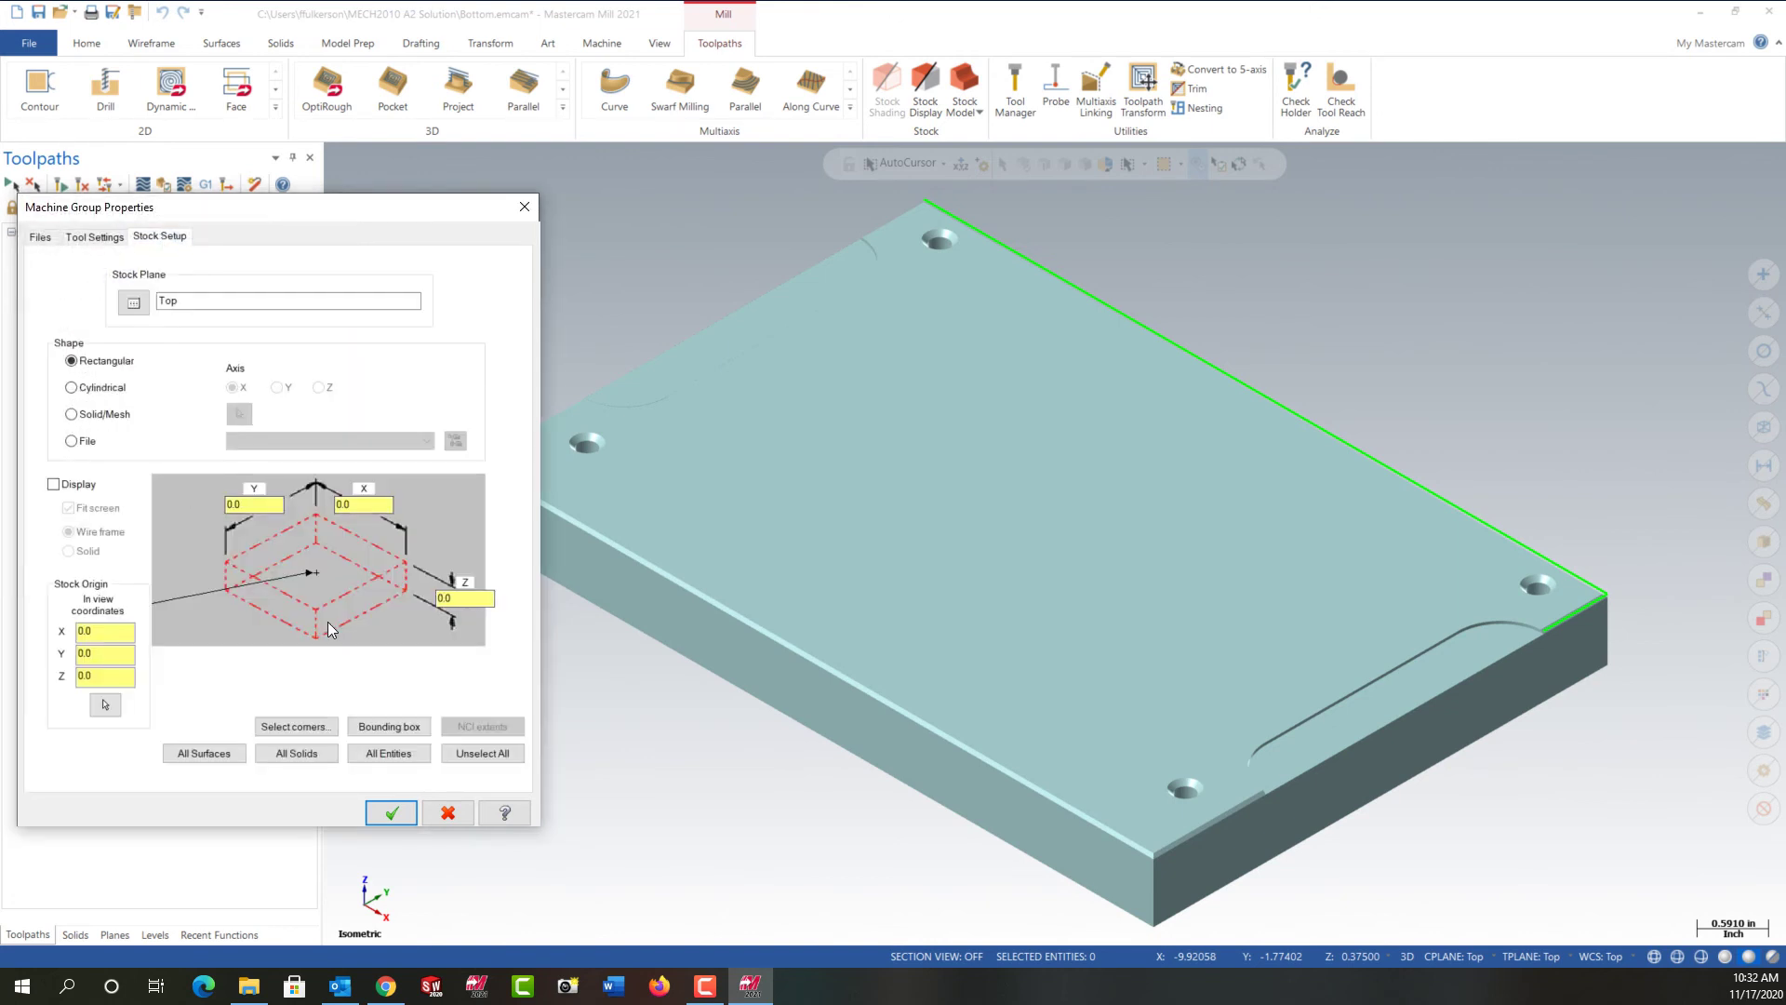
left_click(377, 761)
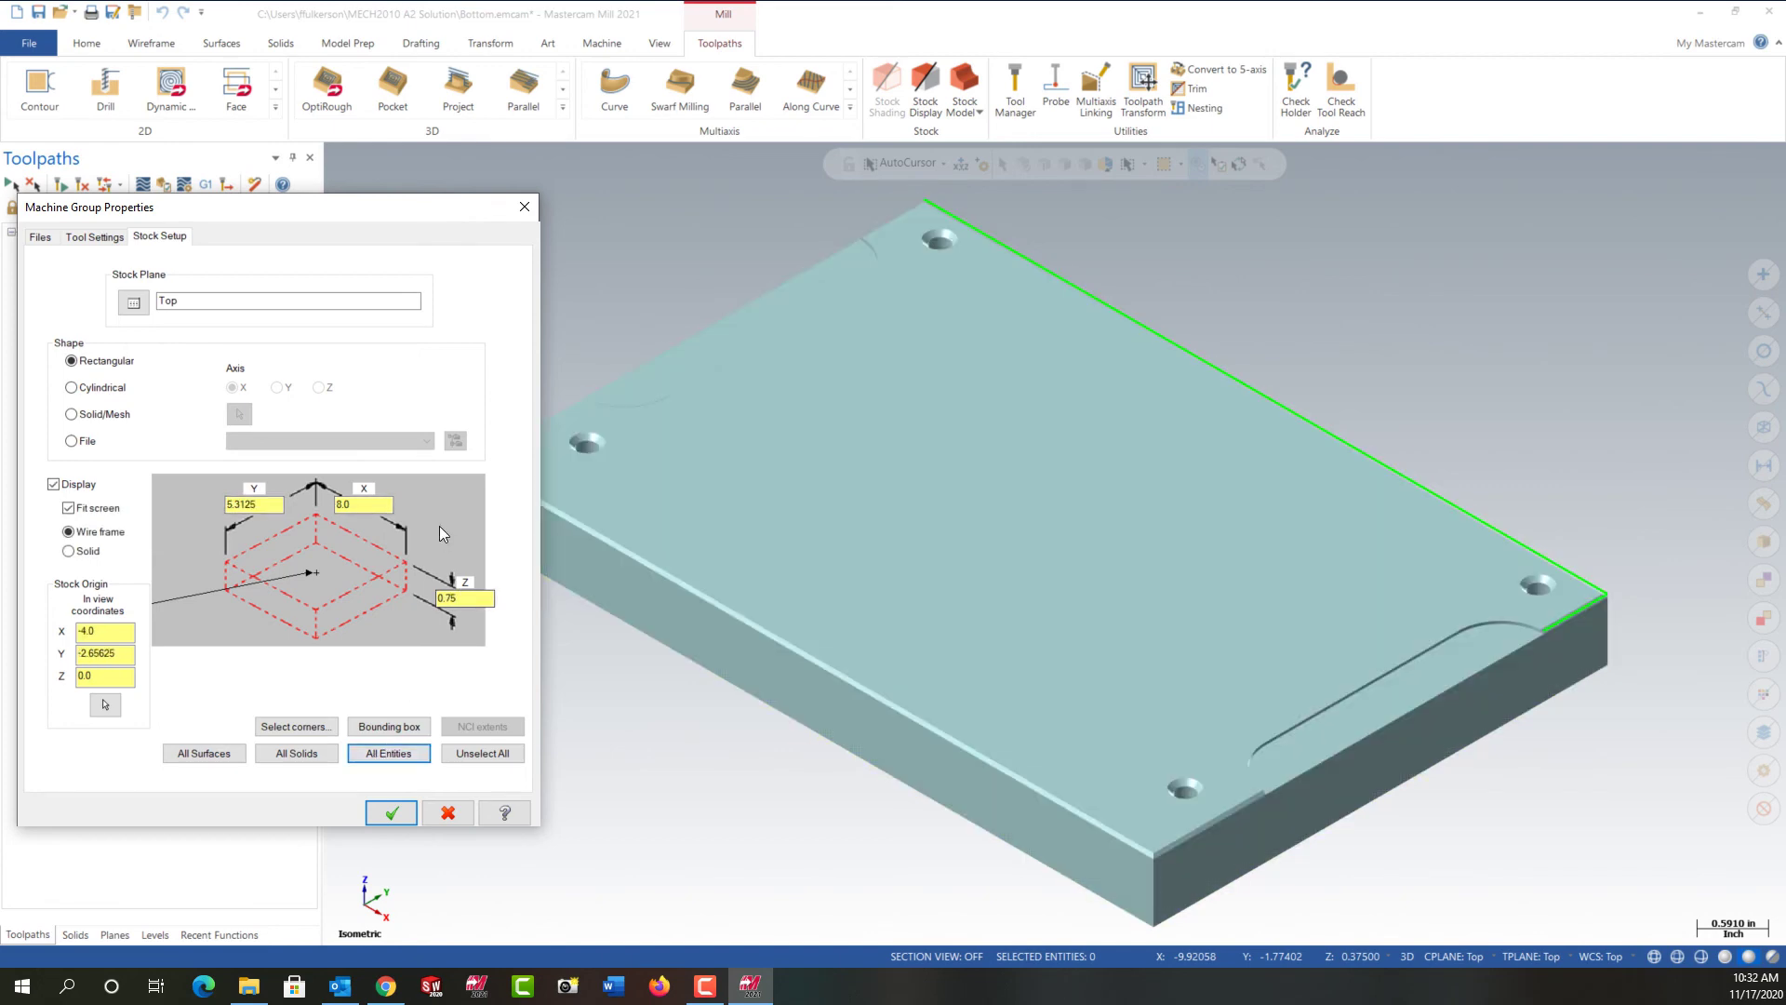
left_click(367, 504)
type("+1/4")
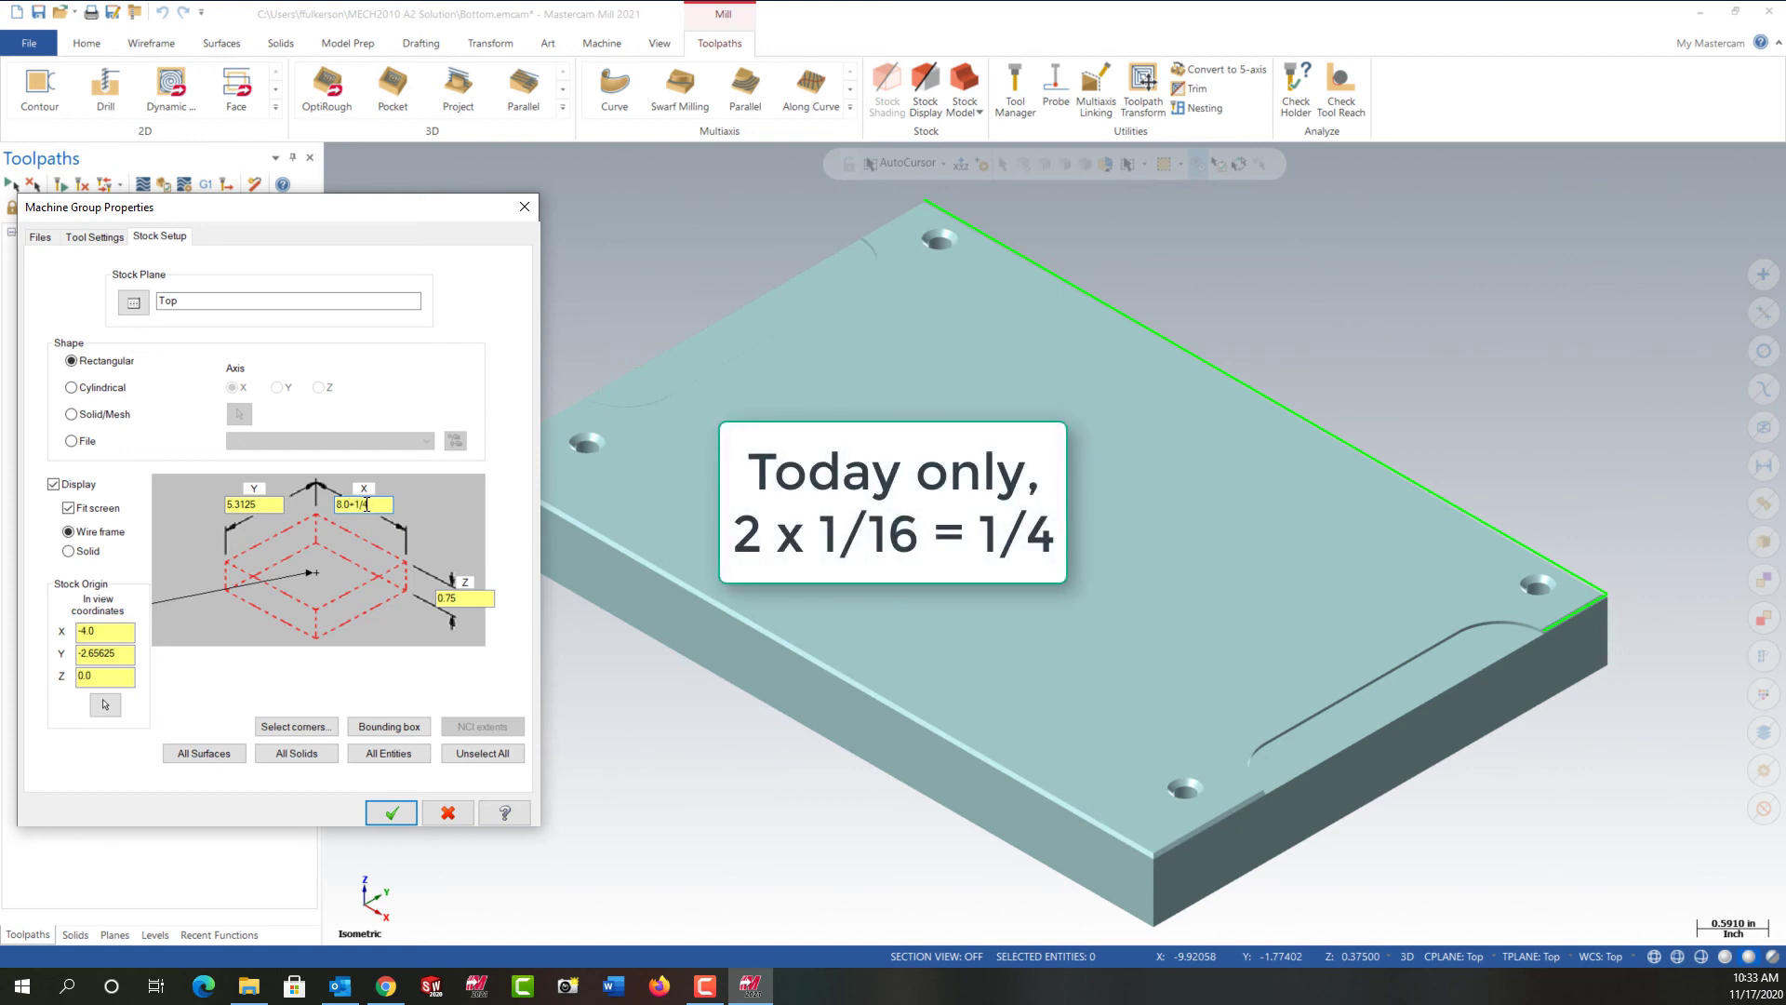
key("Tab")
left_click(482, 595)
type("+1")
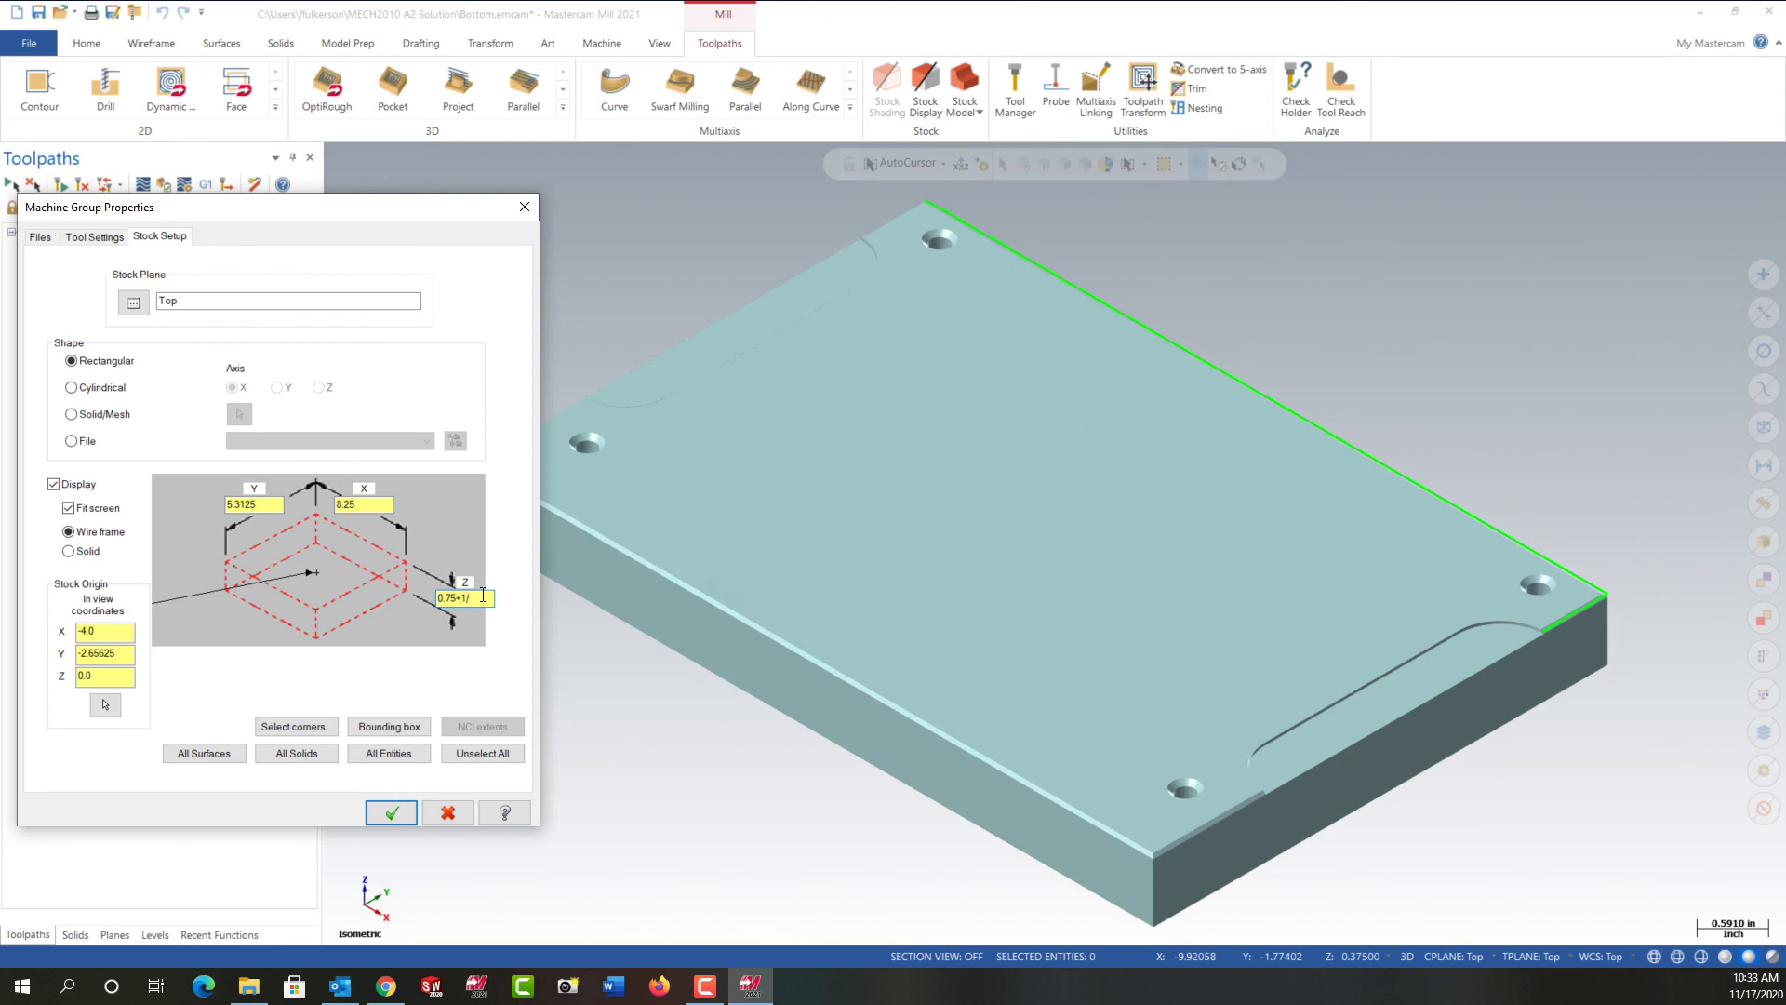
type("/16")
key("Tab")
left_click(390, 812)
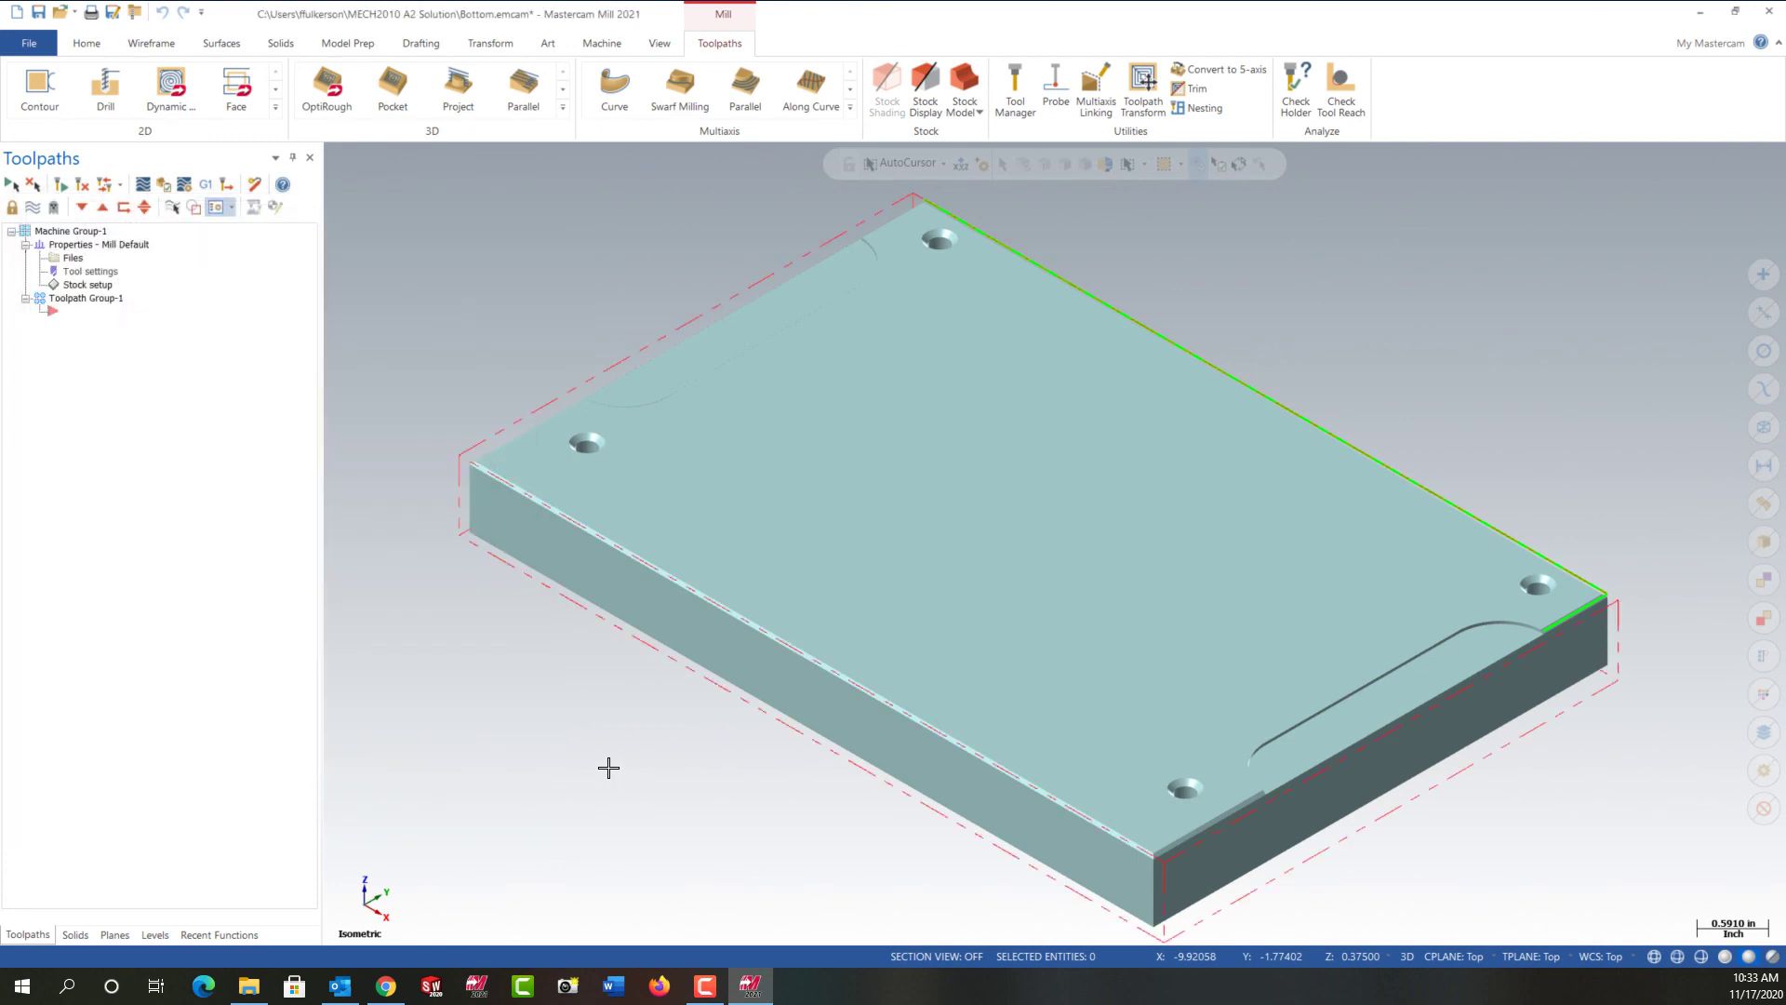
- From the front view, raise the stock origin Z by 1/16 in Stock Setup, then return to isometric
right_click(507, 743)
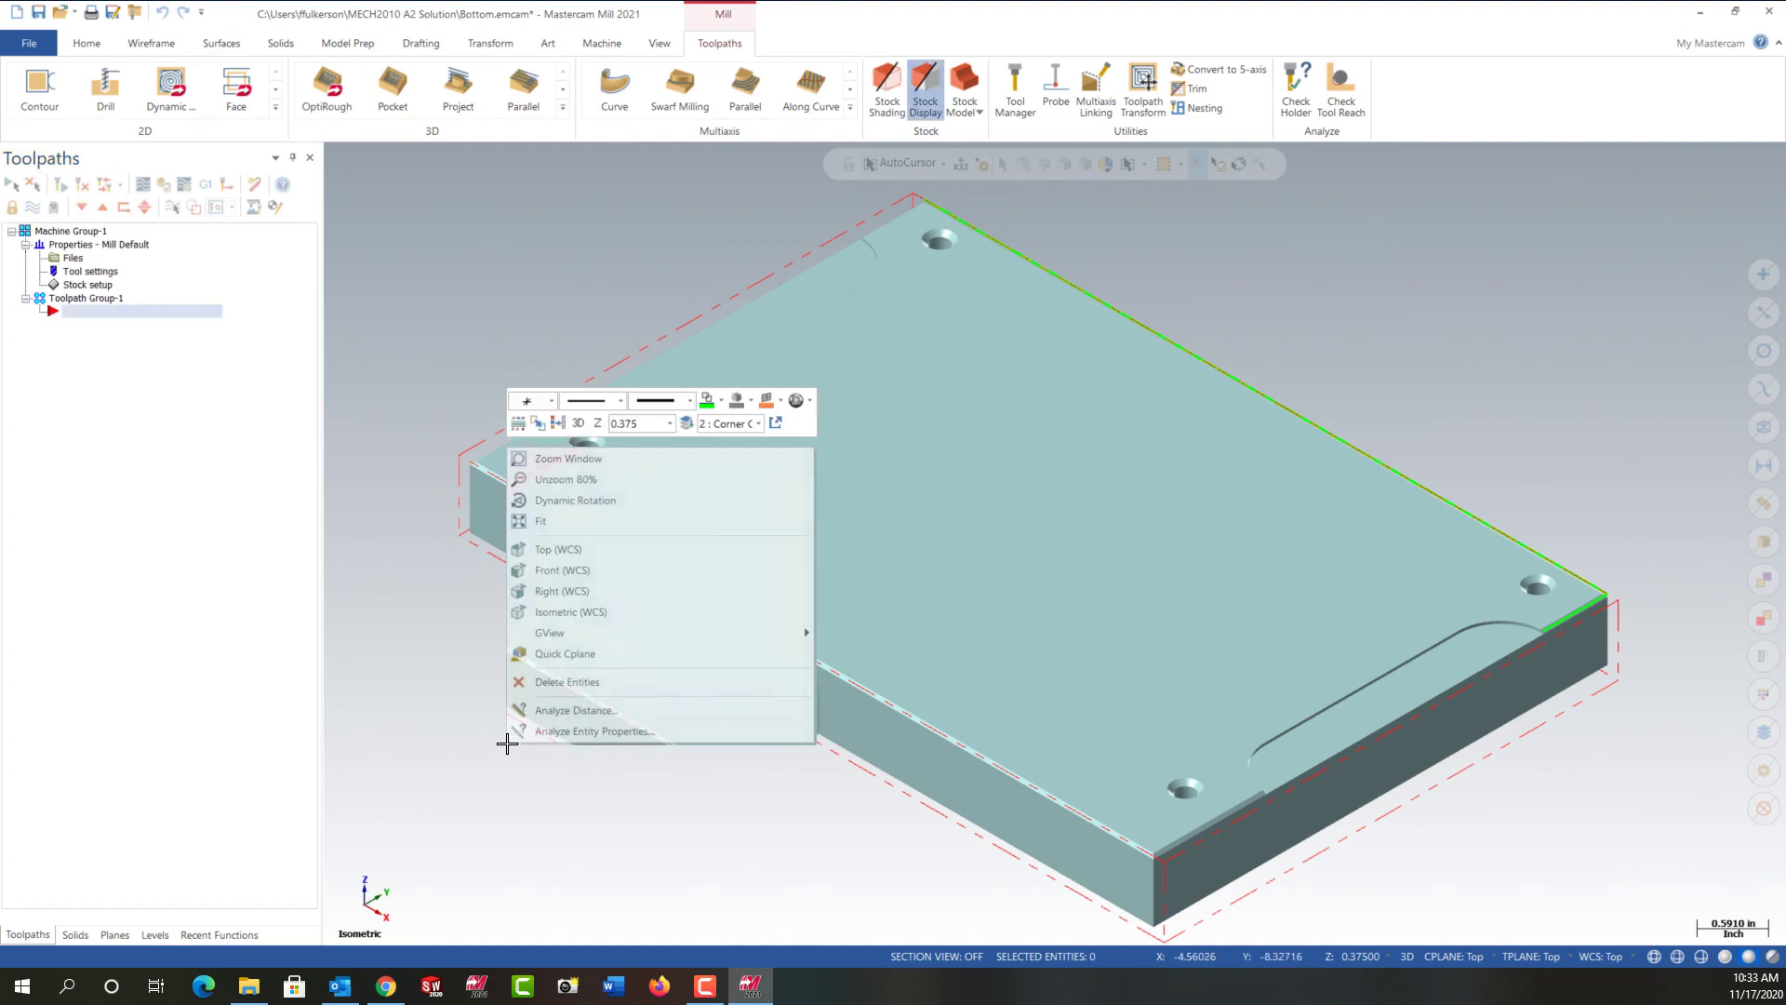
left_click(550, 571)
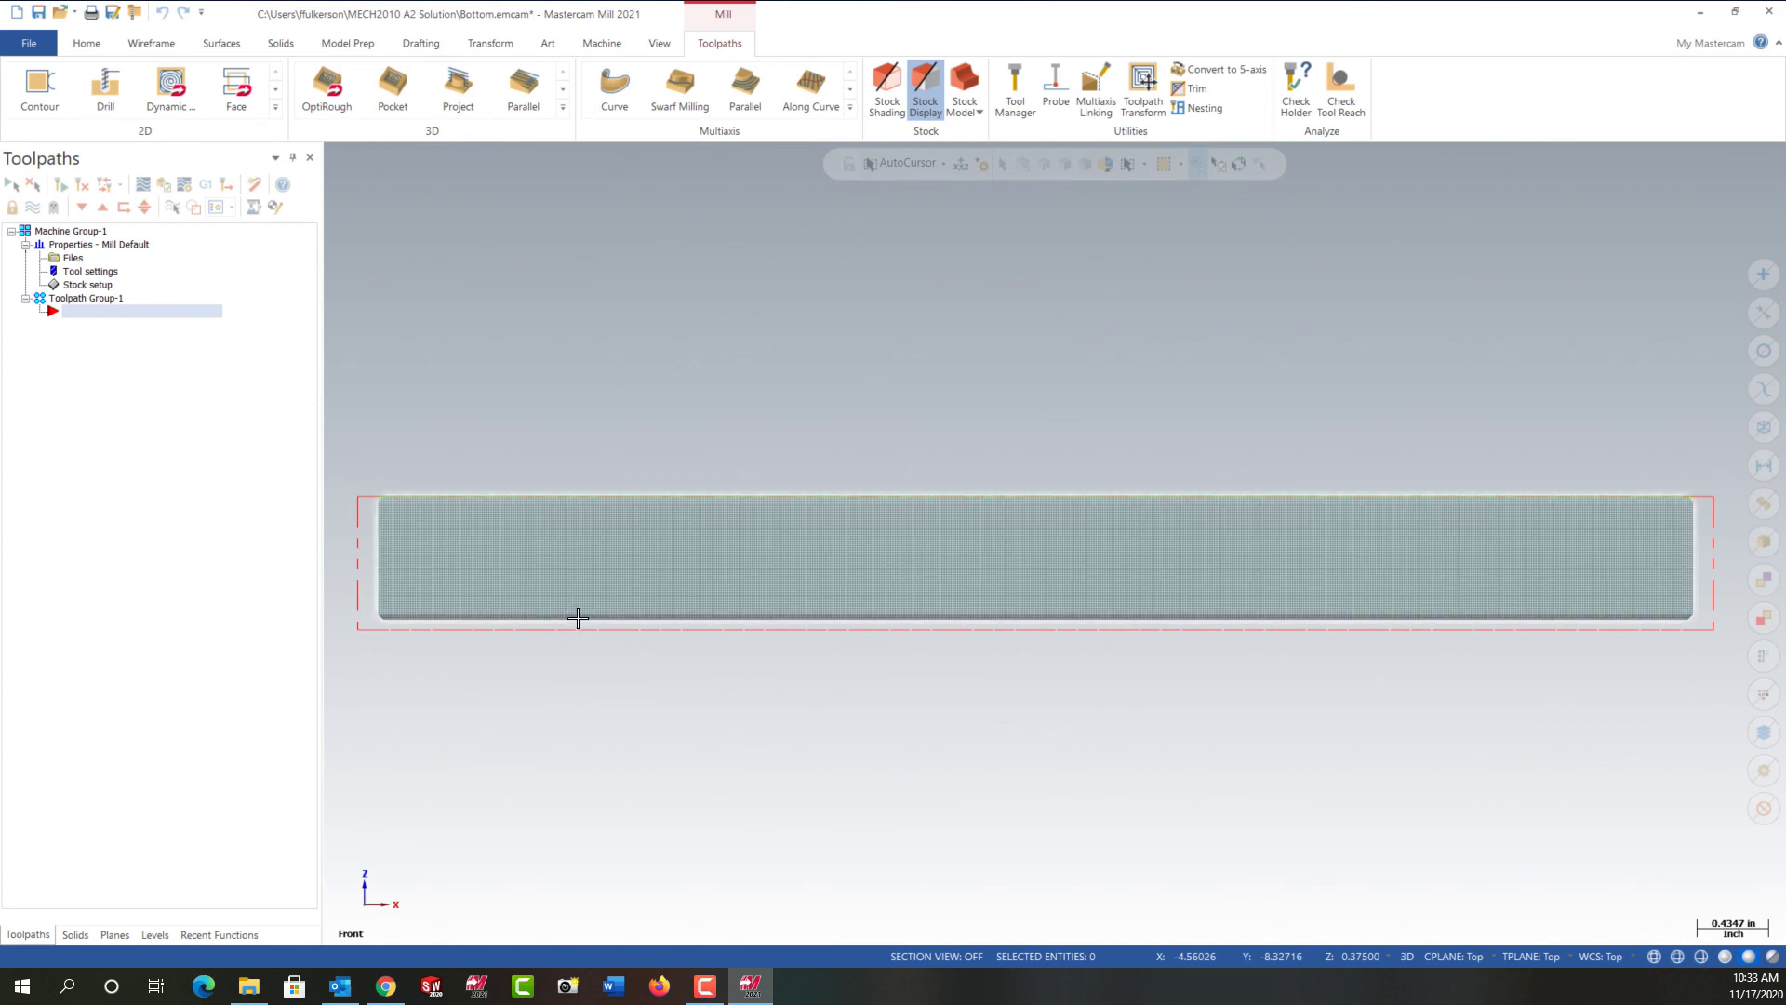
left_click(87, 284)
left_click(104, 677)
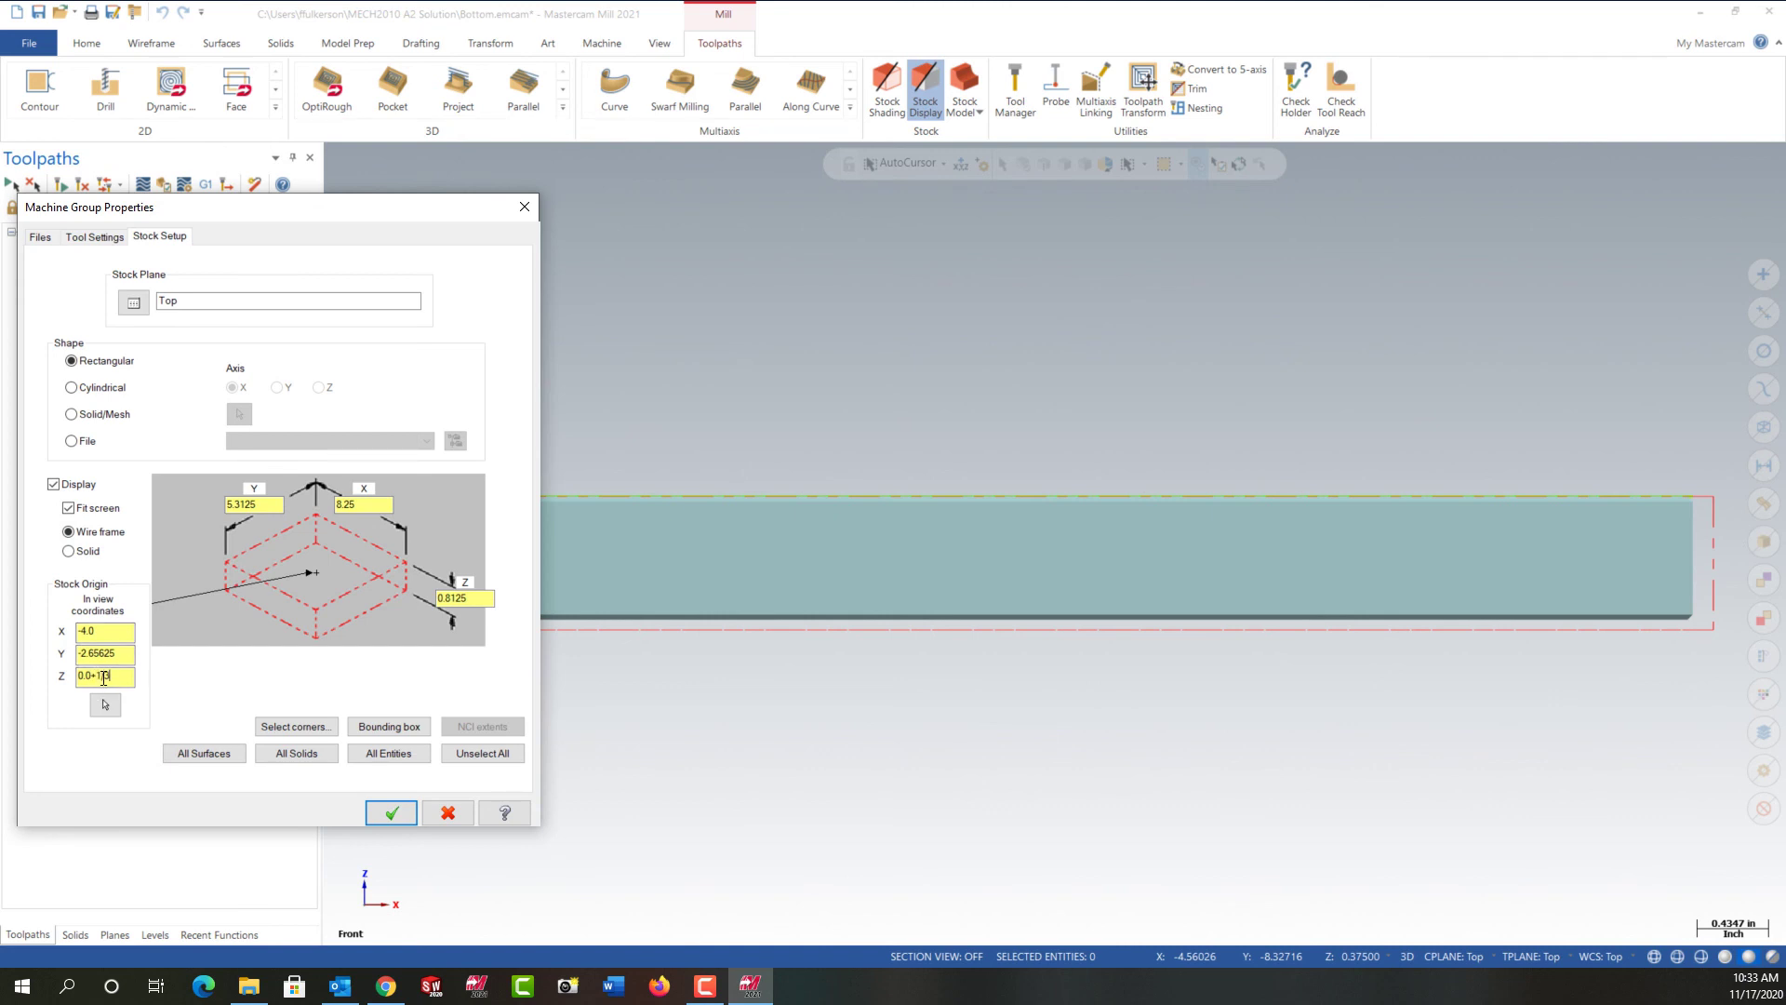
type("3125")
left_click(392, 812)
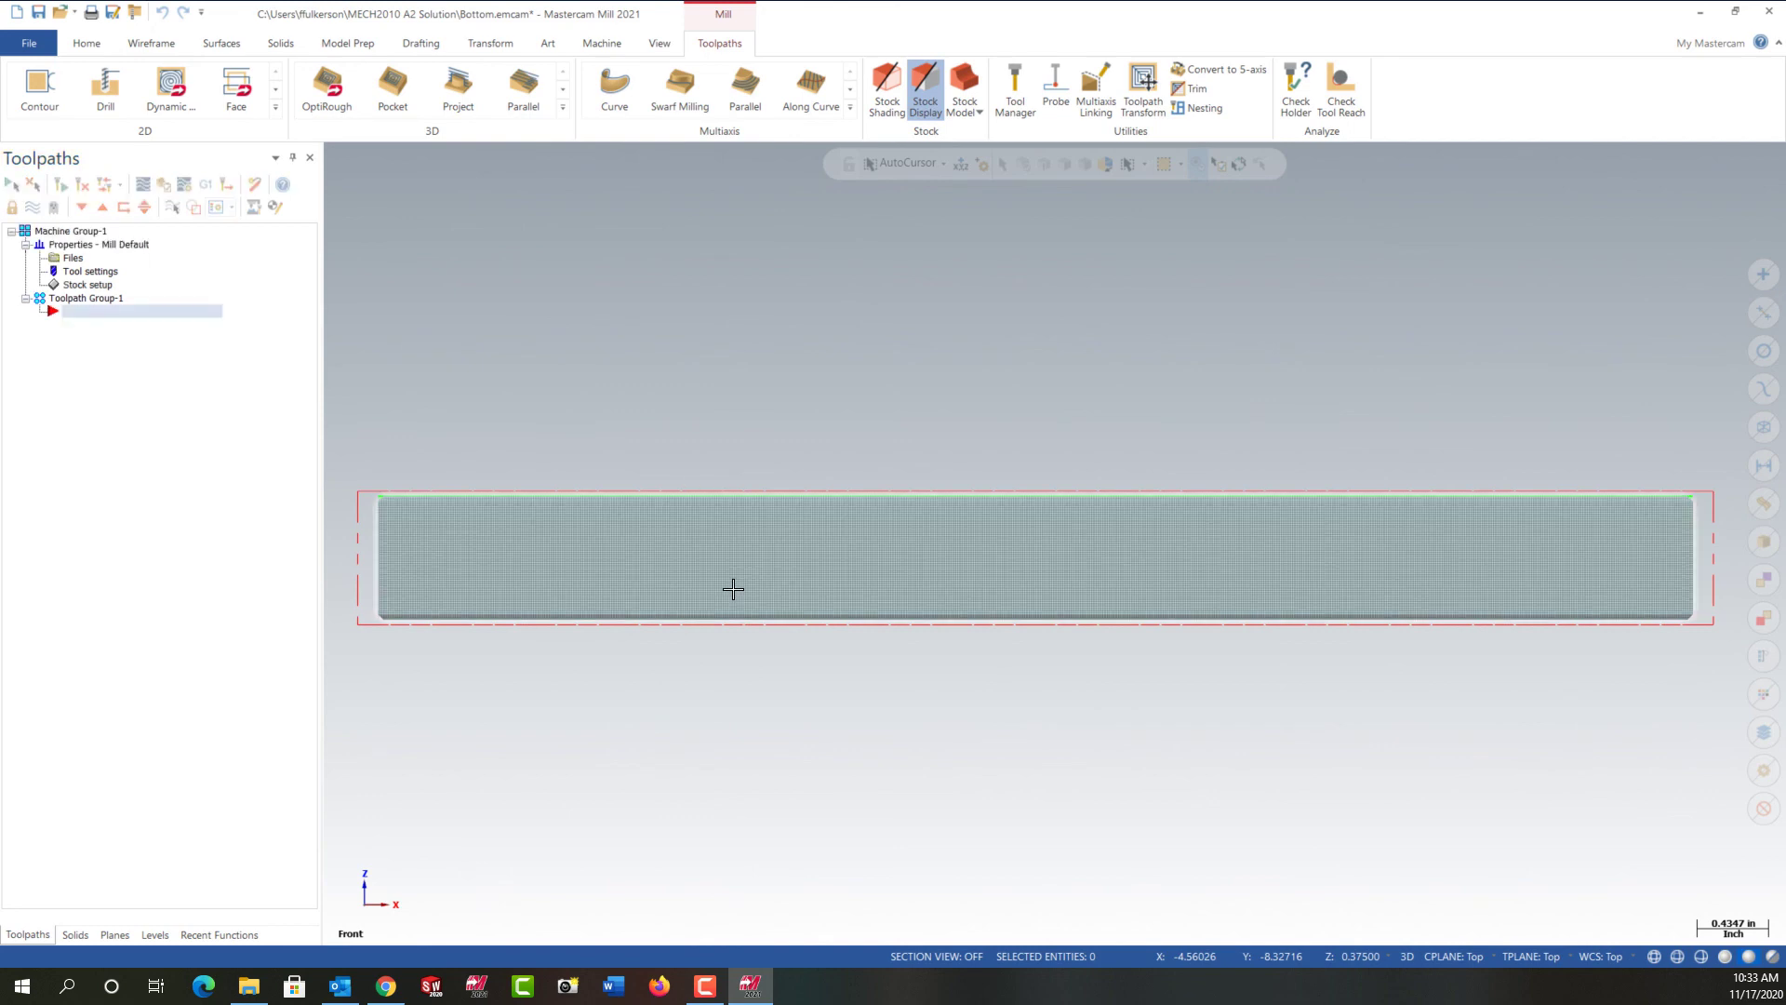
right_click(831, 304)
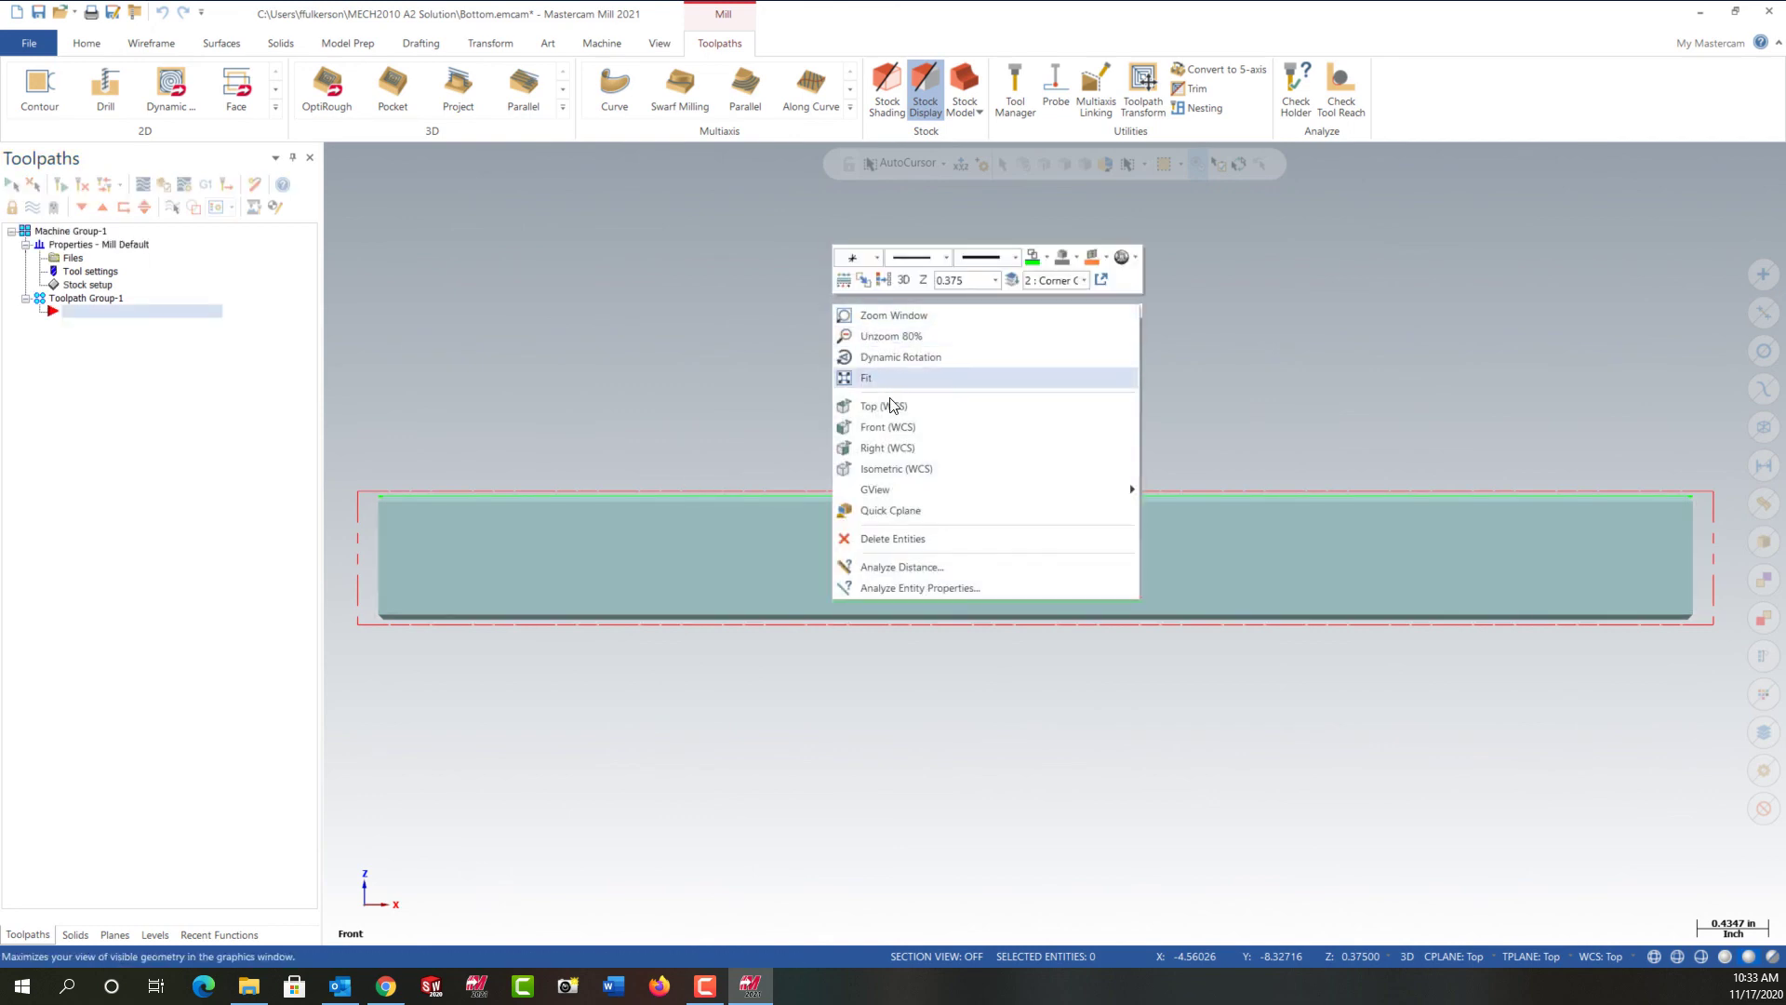
left_click(894, 469)
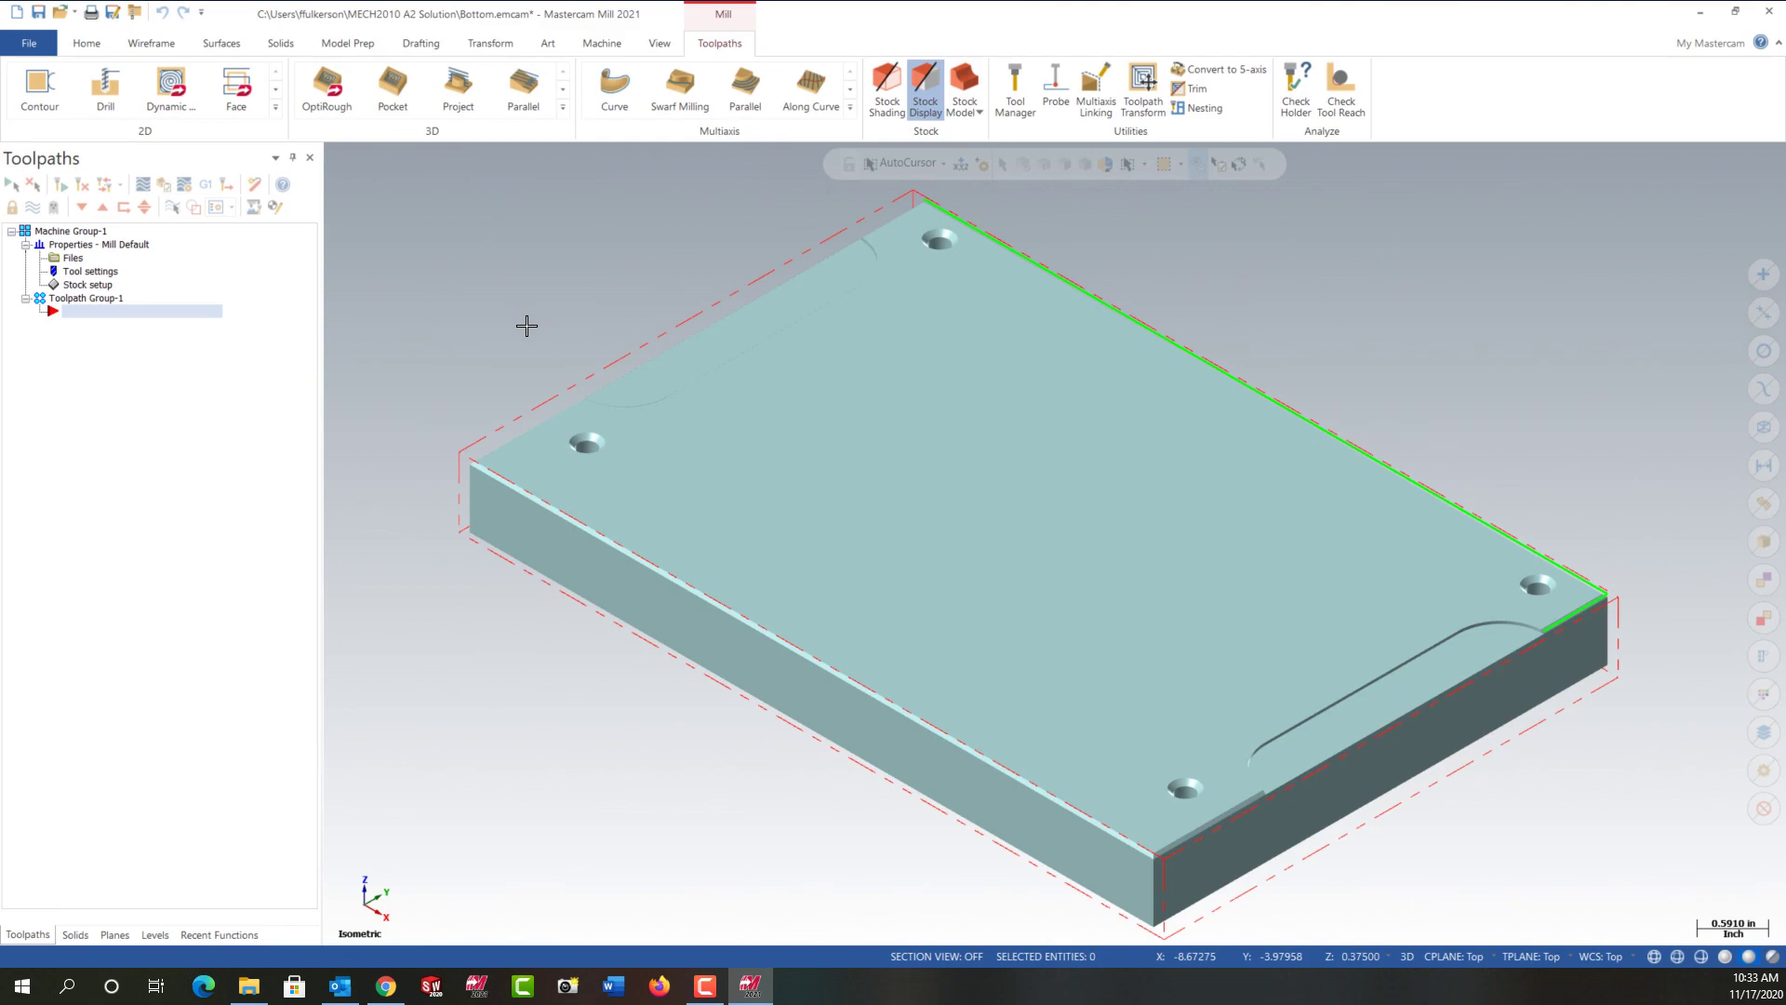